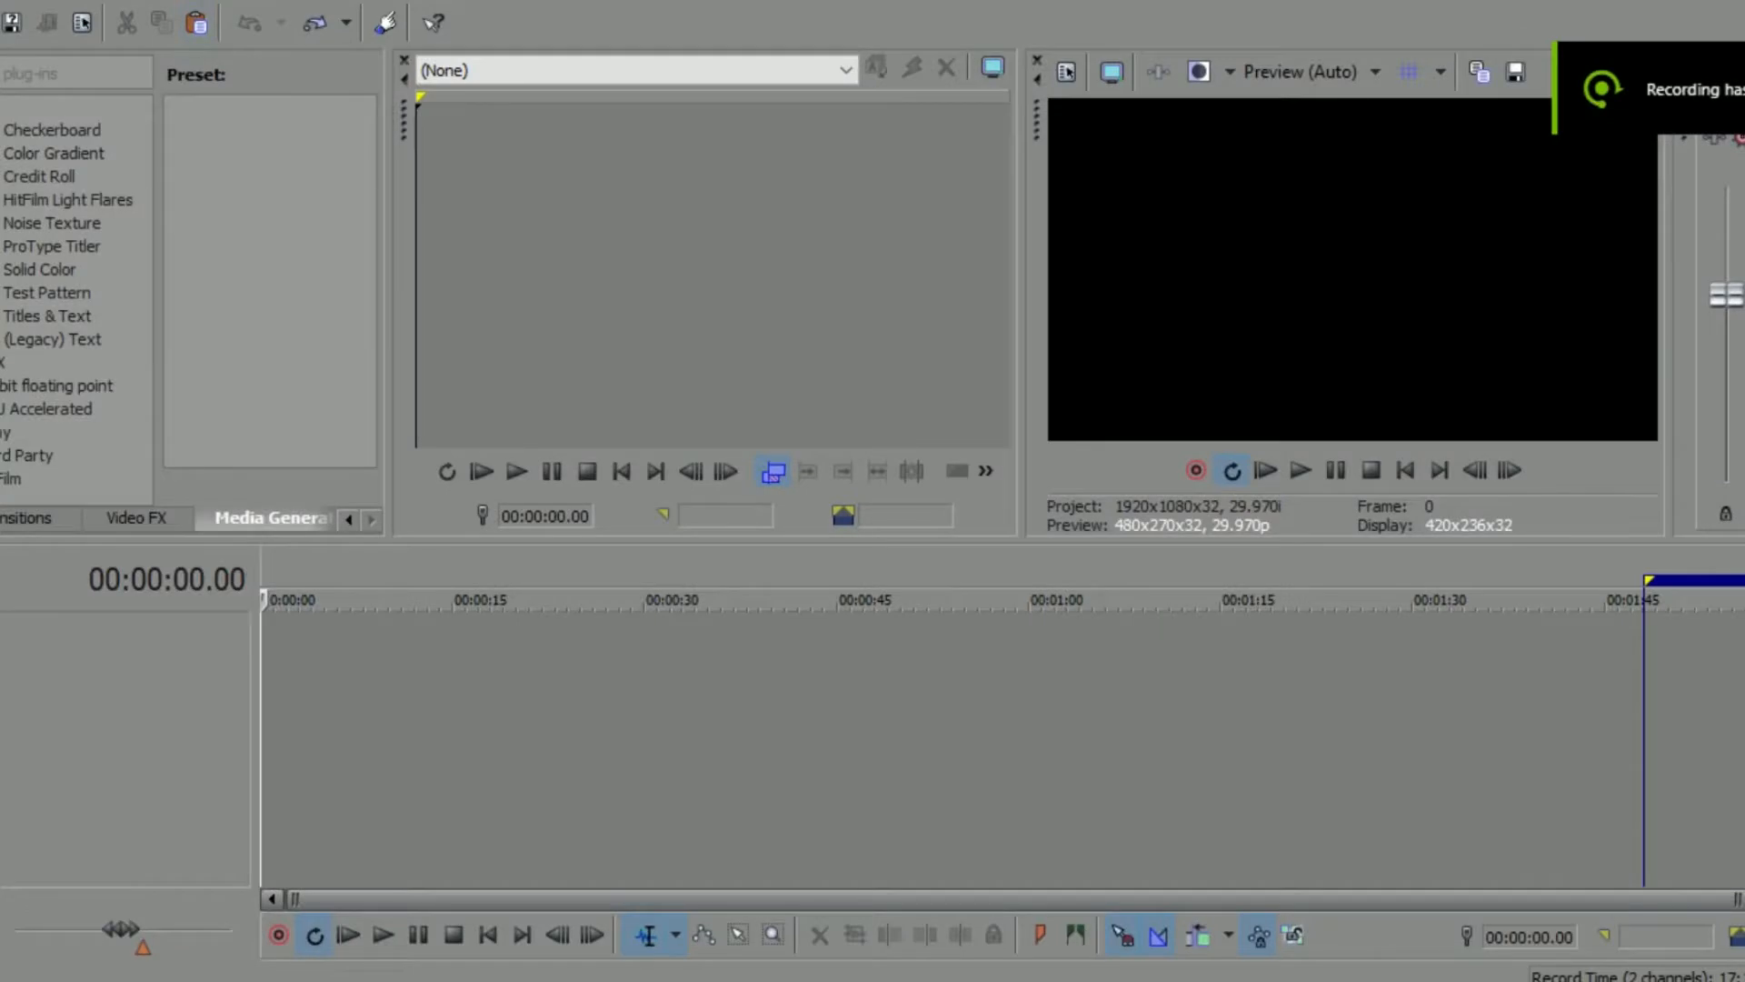
Import the "Cymatics - Lofi Melody Loop 11 - 100 BPM D Maj" file onto the timeline and play it from the start.
key("ctrl+o")
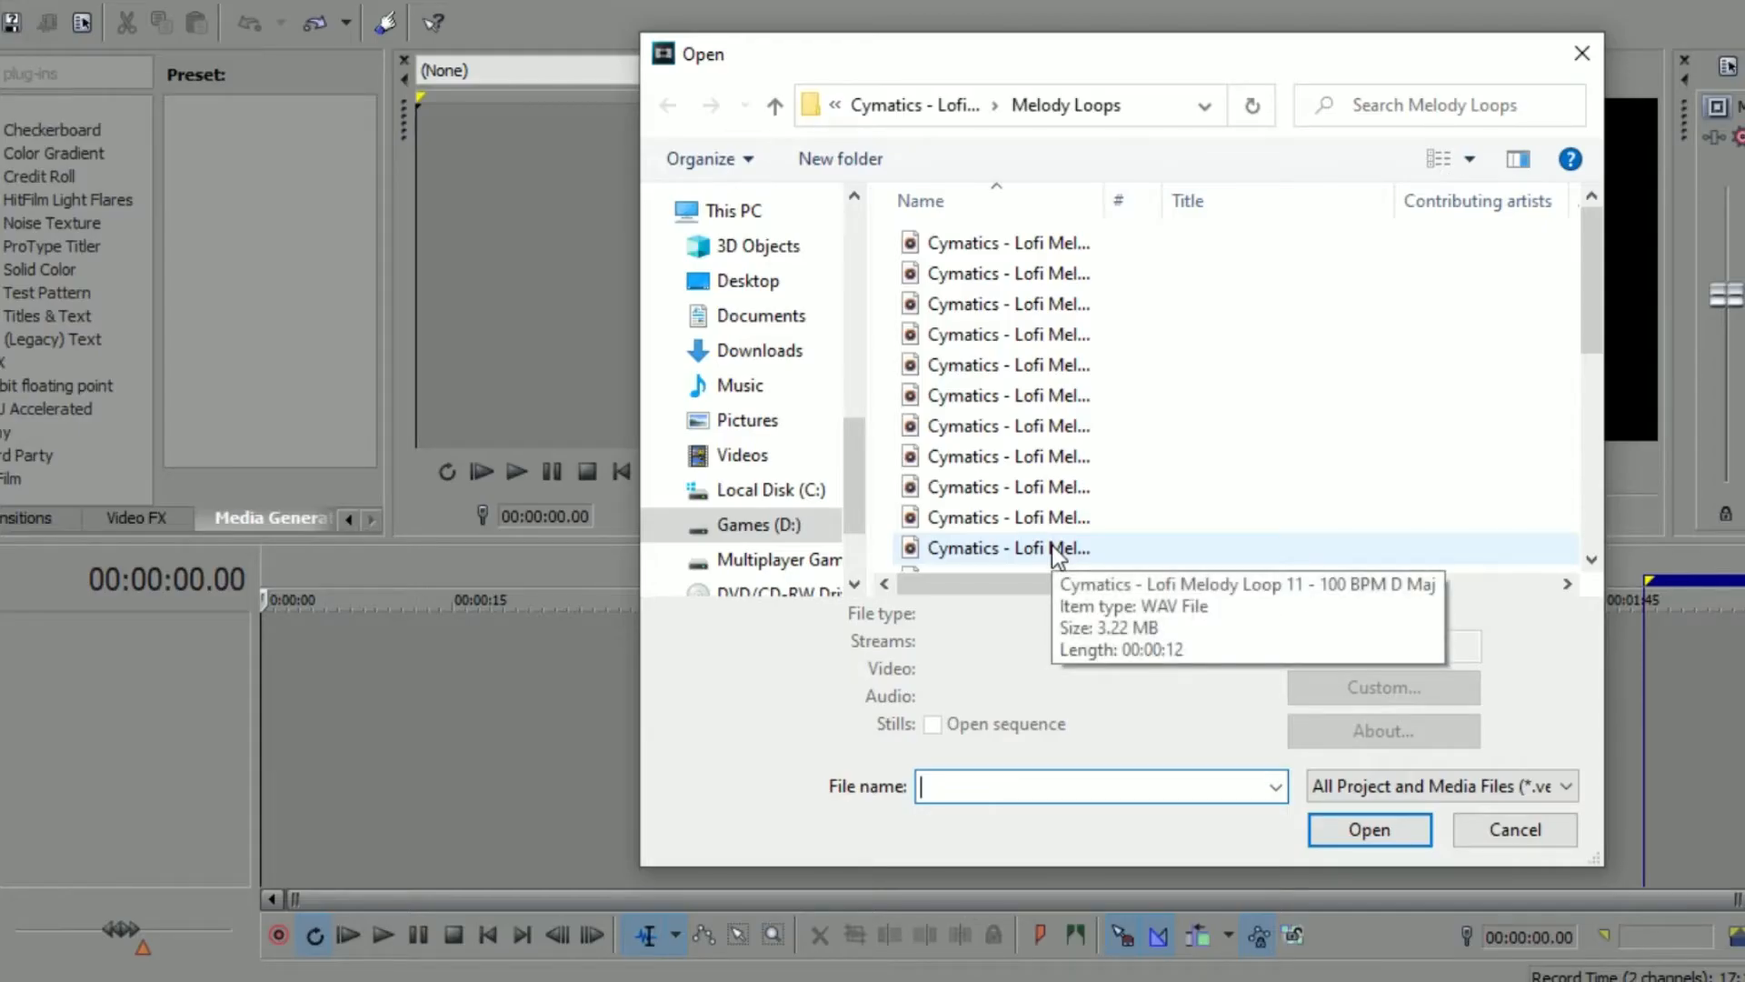
double_click(1050, 545)
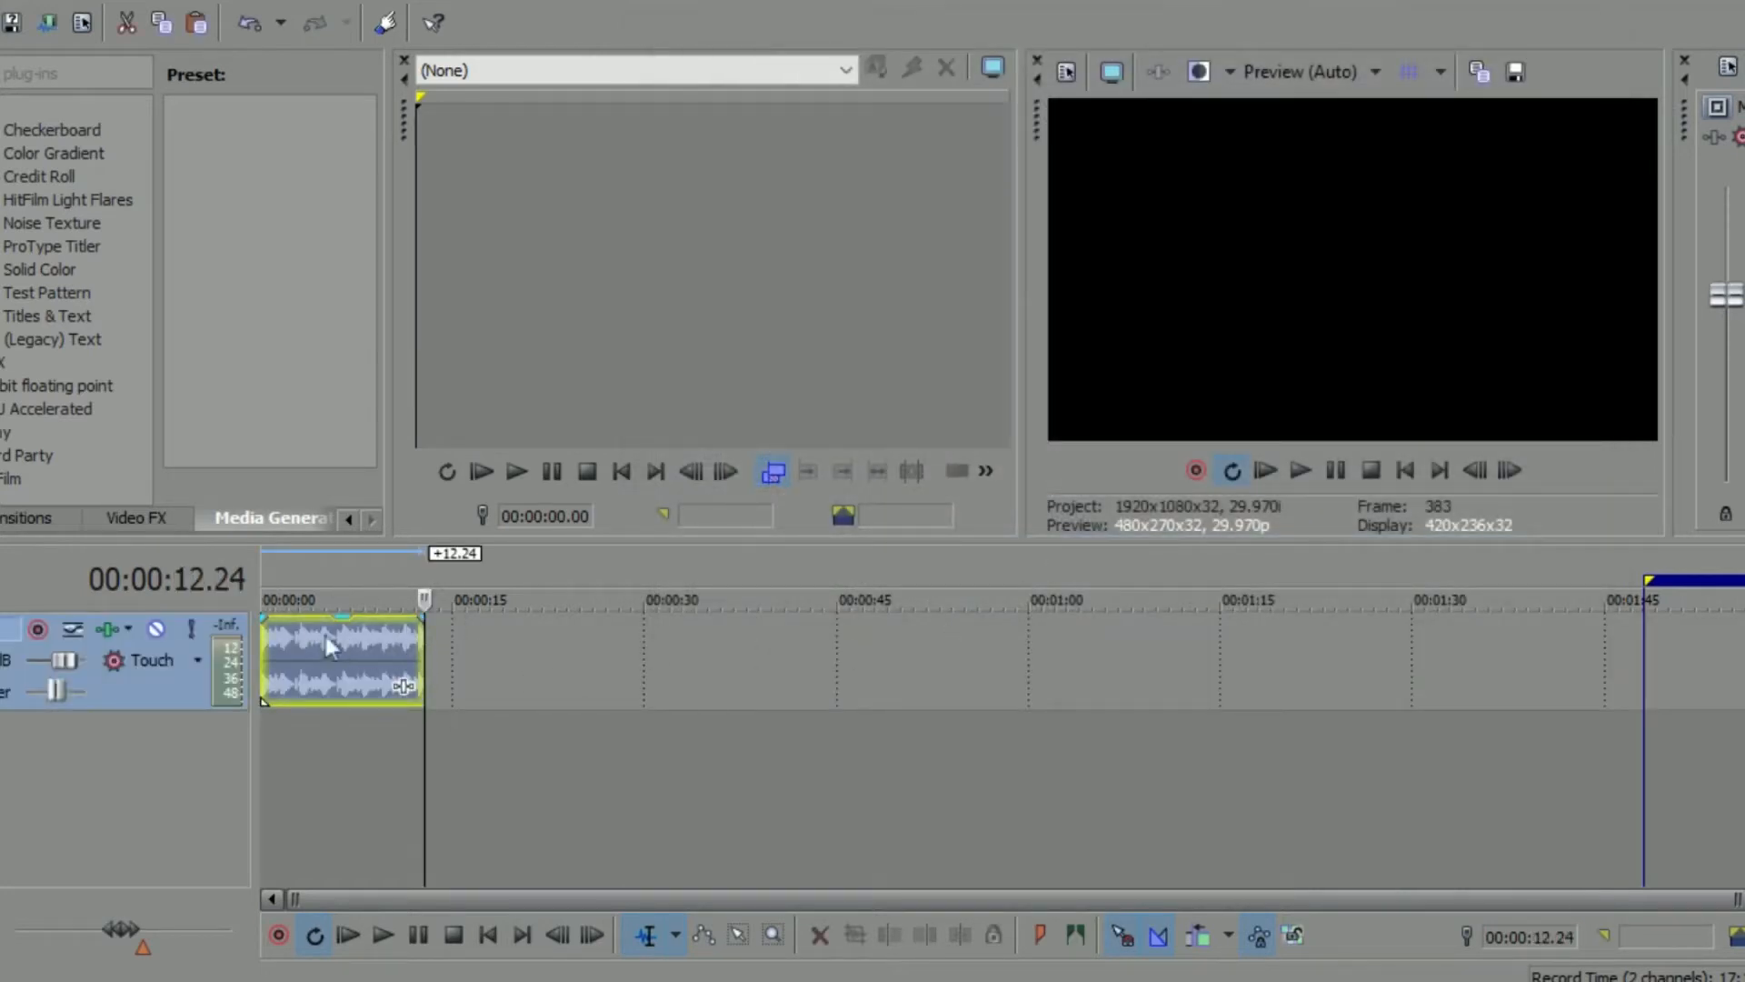
left_click(265, 647)
key("space")
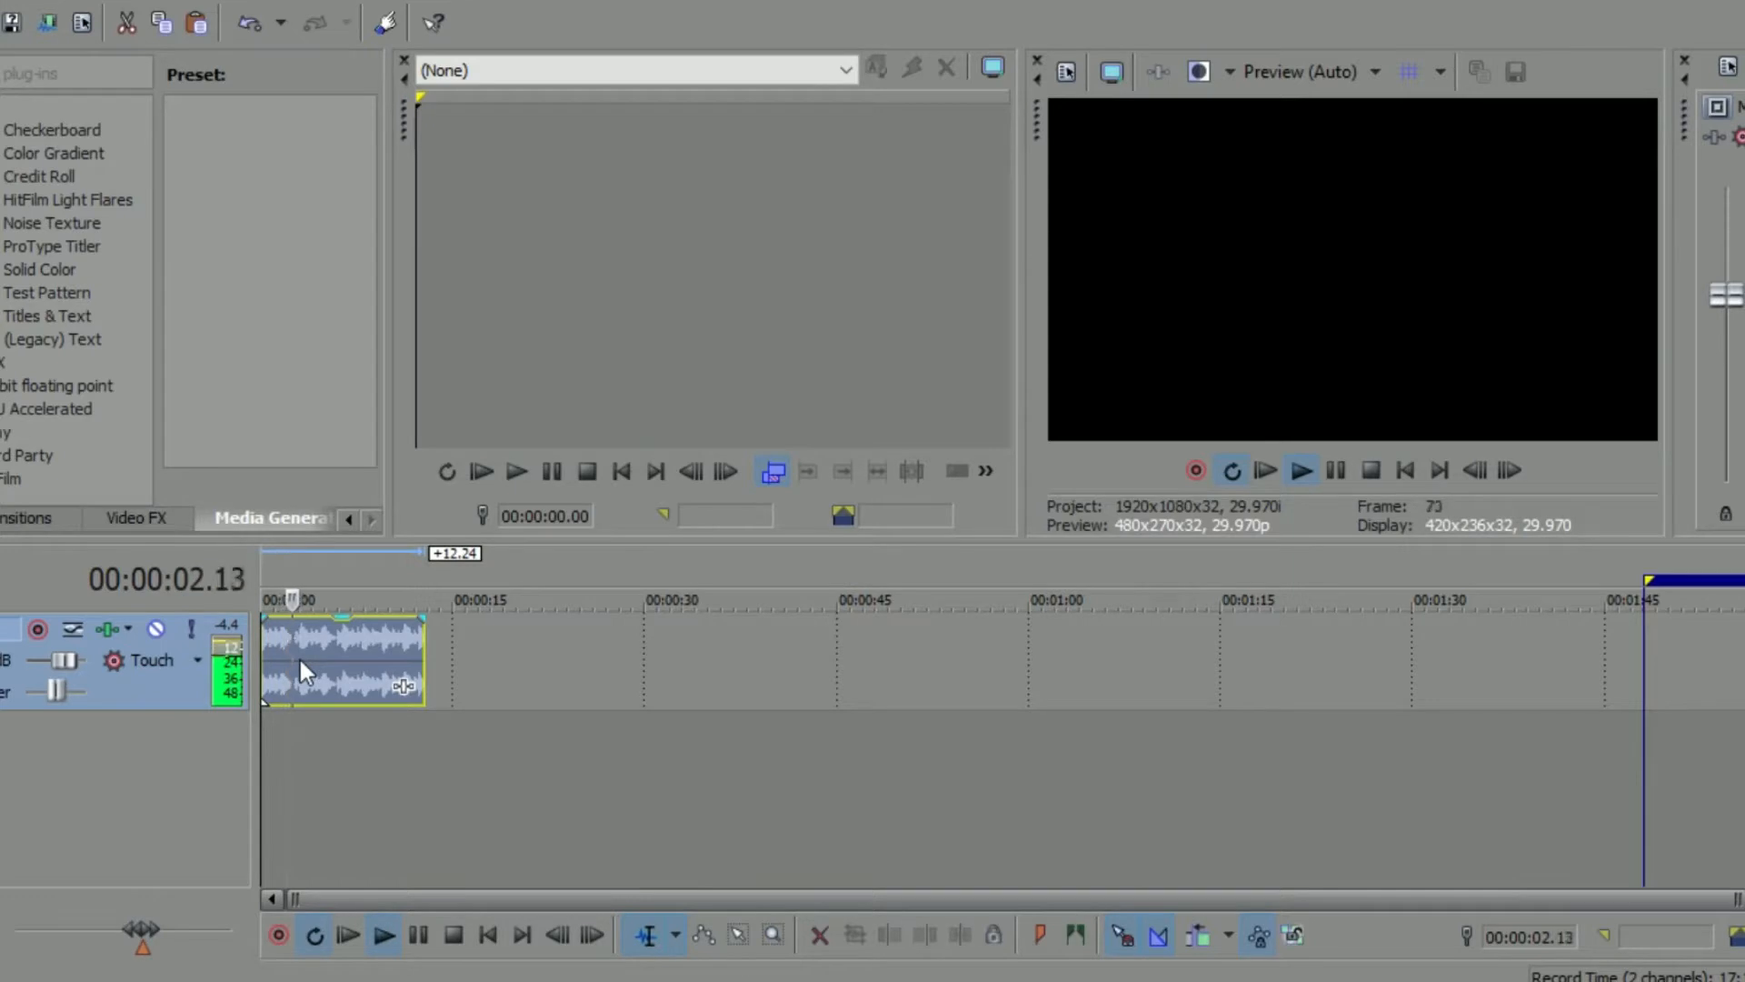
key("space")
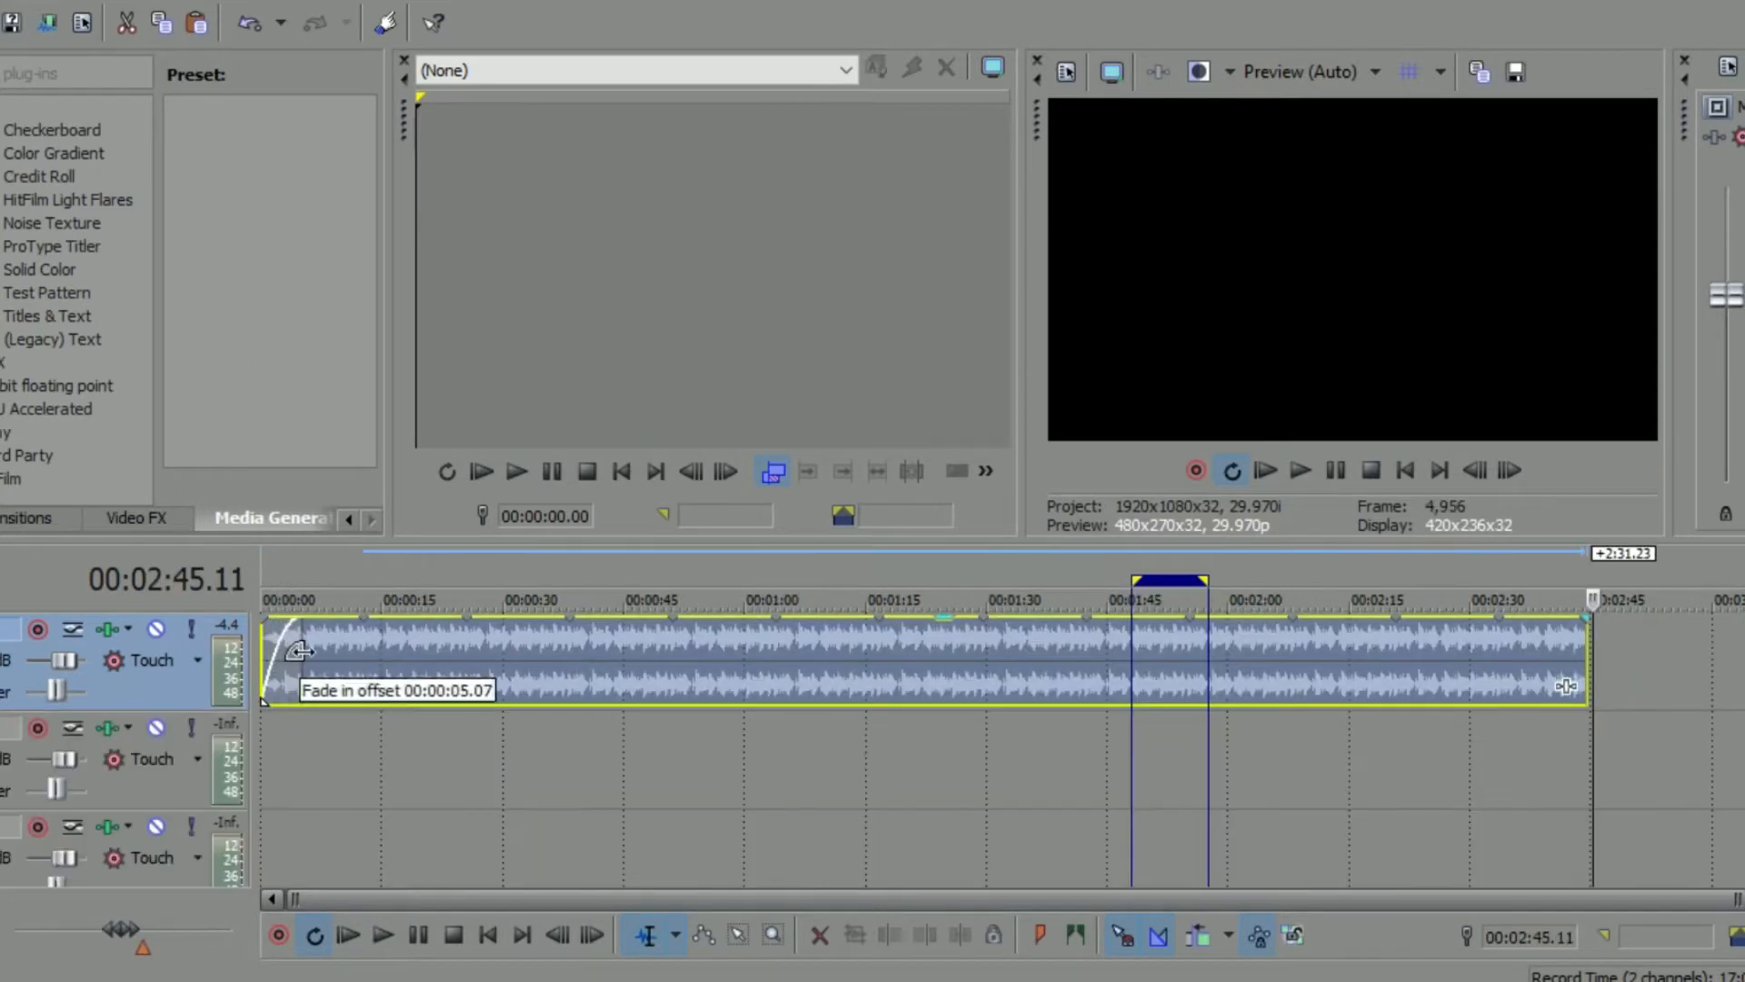
Add a fade-in of about 5 seconds to the start of the melody event.
left_click_drag(291, 636, 264, 659)
left_click(266, 659)
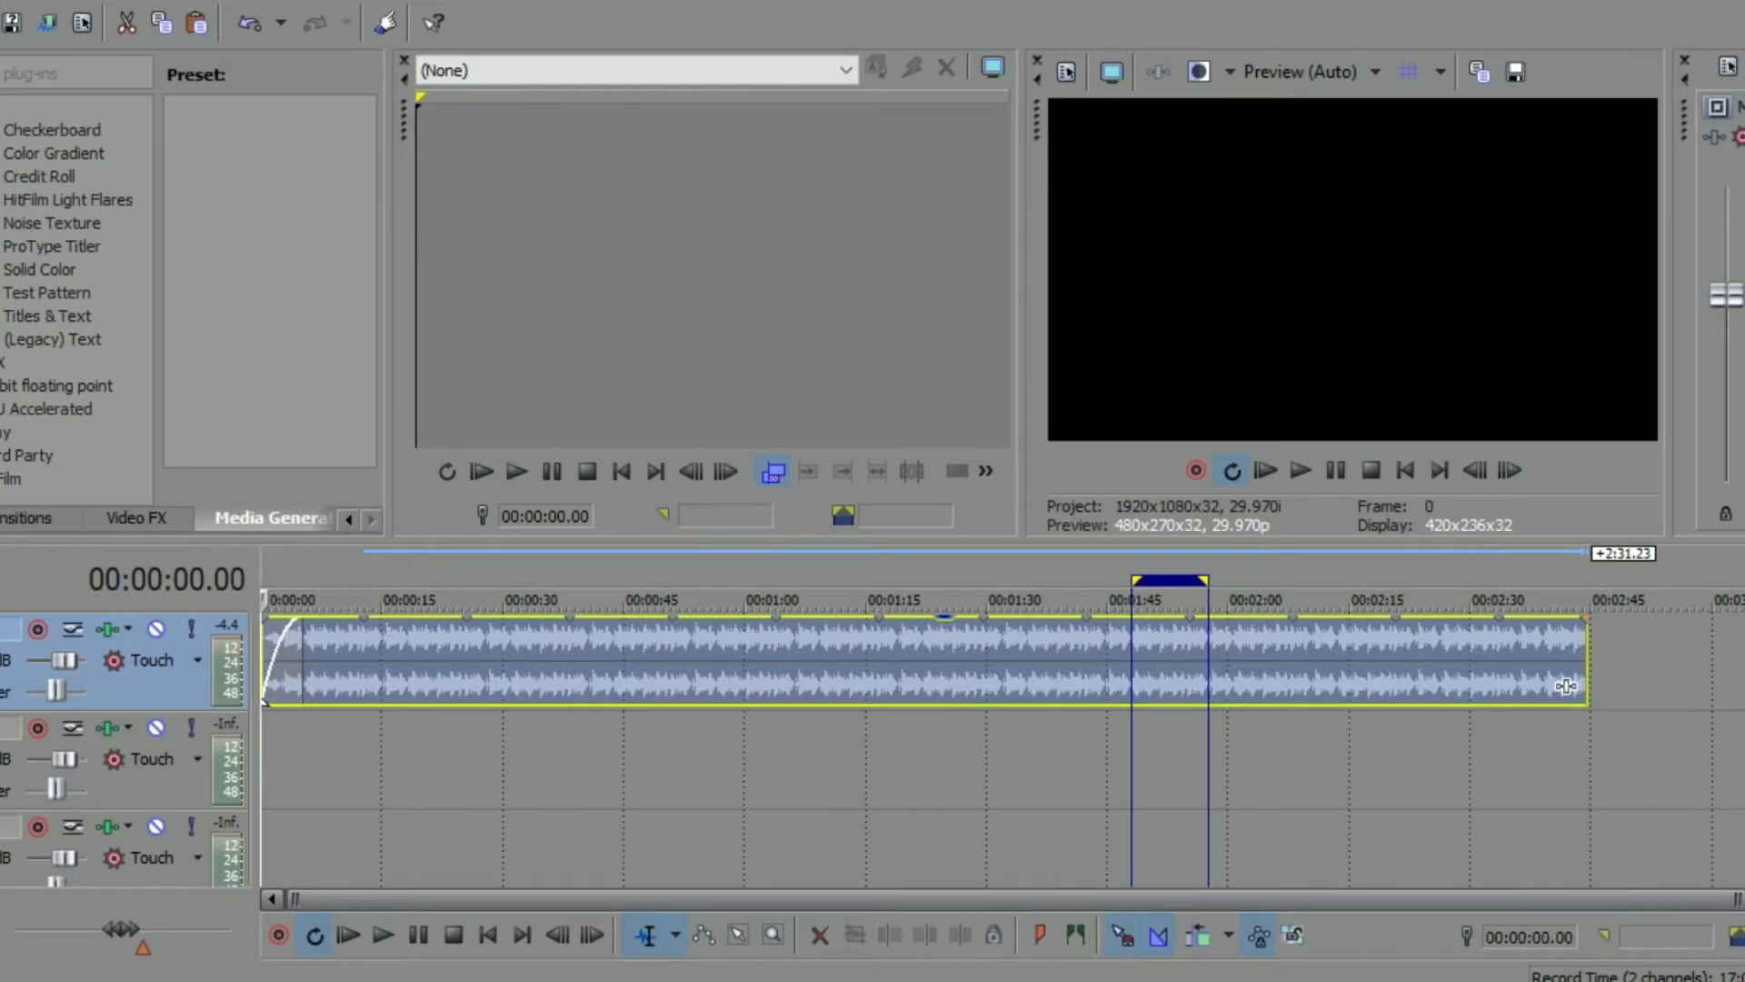
left_click(314, 751)
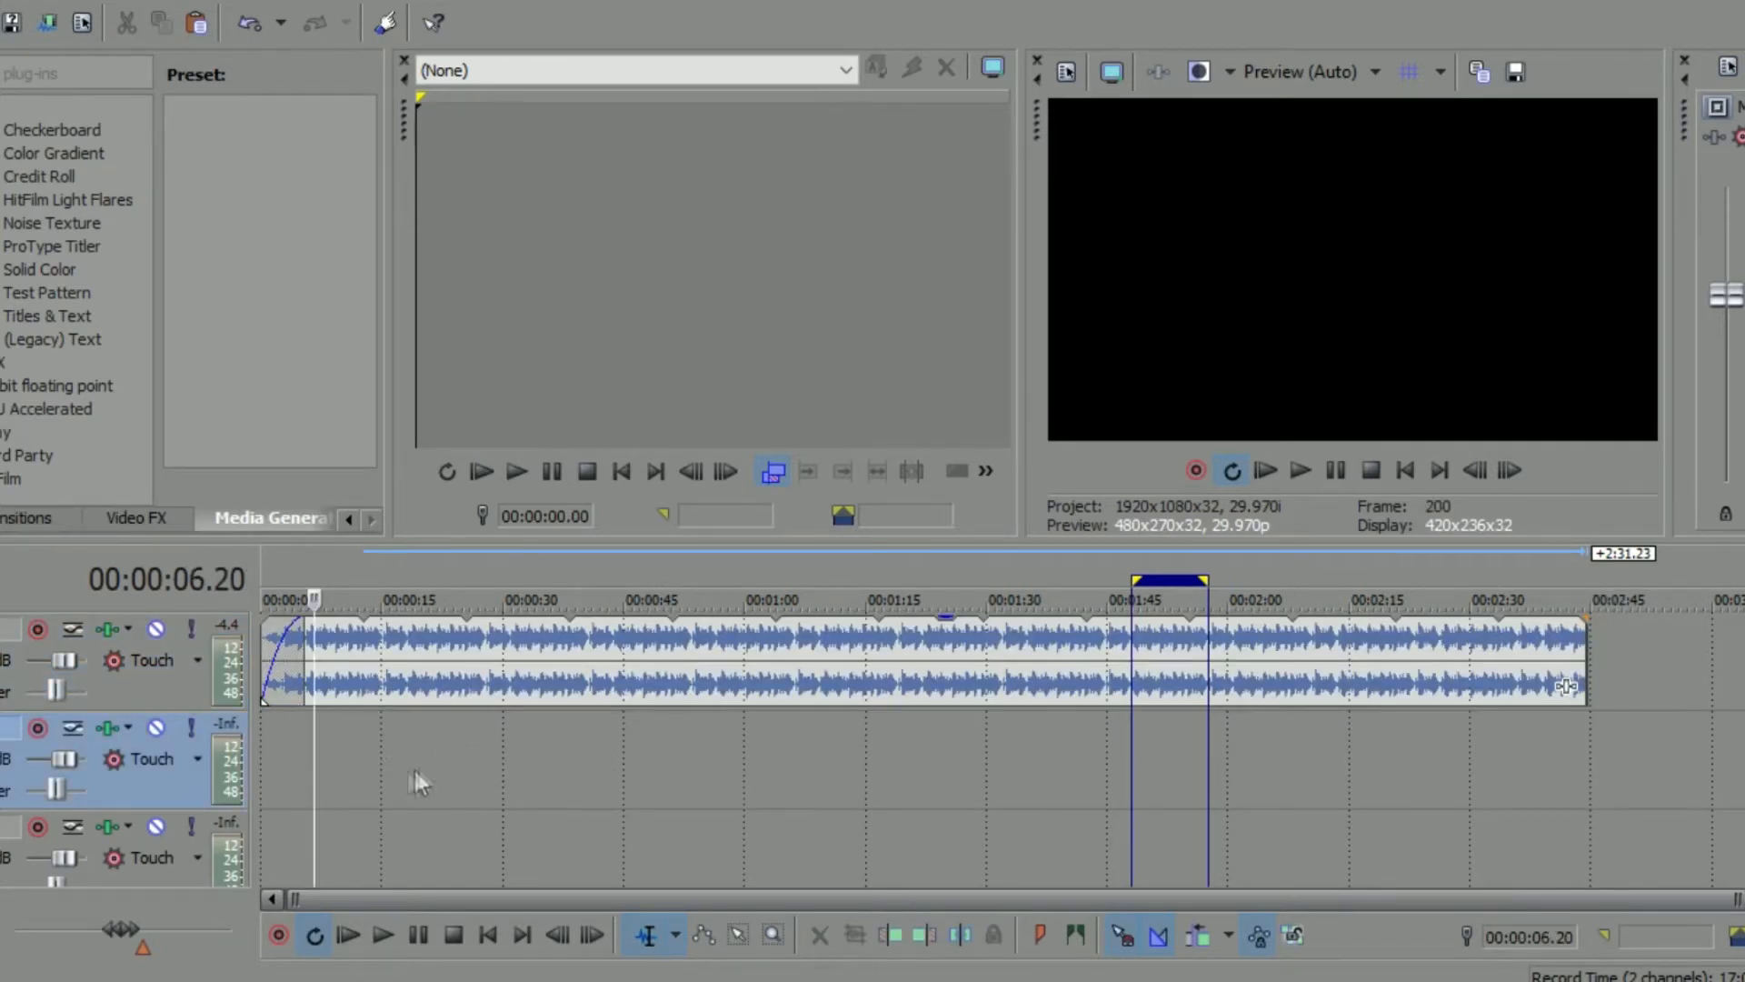
Import the first kick from the Drums - One Shots Kicks folder onto the second track at 00:00:06.11 and play it with the melody.
left_click(389, 772)
scroll(480, 785, "up", 5)
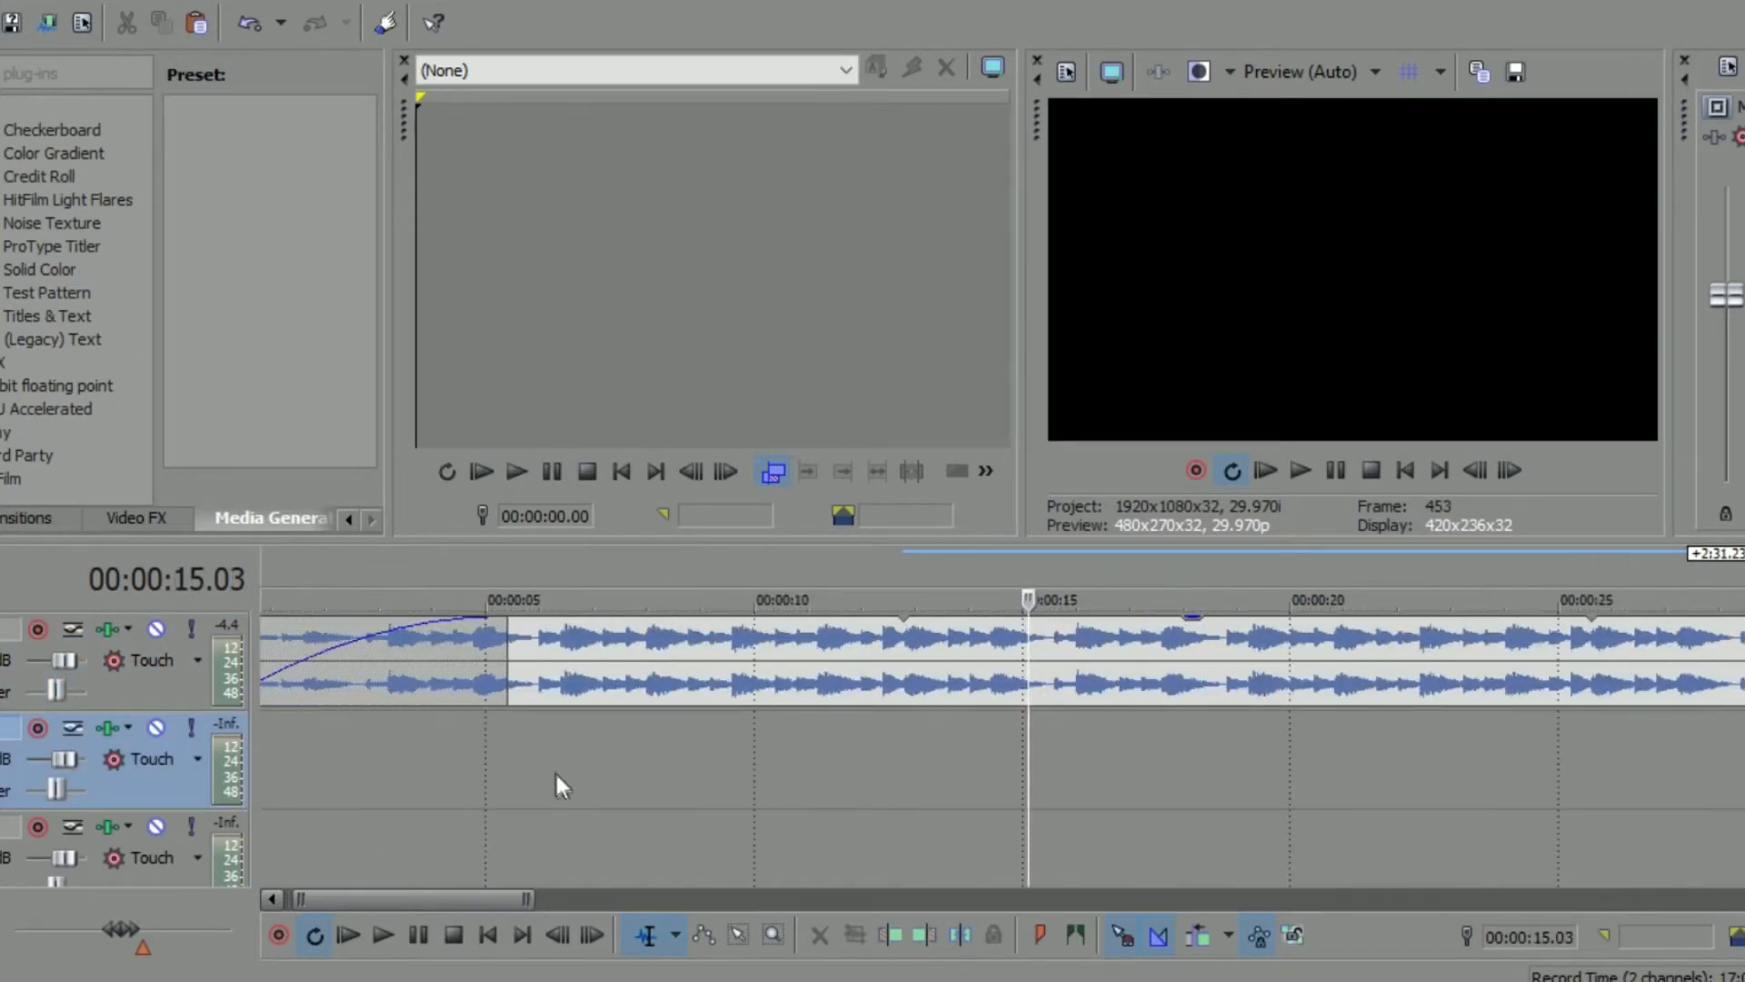
left_click(557, 779)
key("ctrl+shift+s")
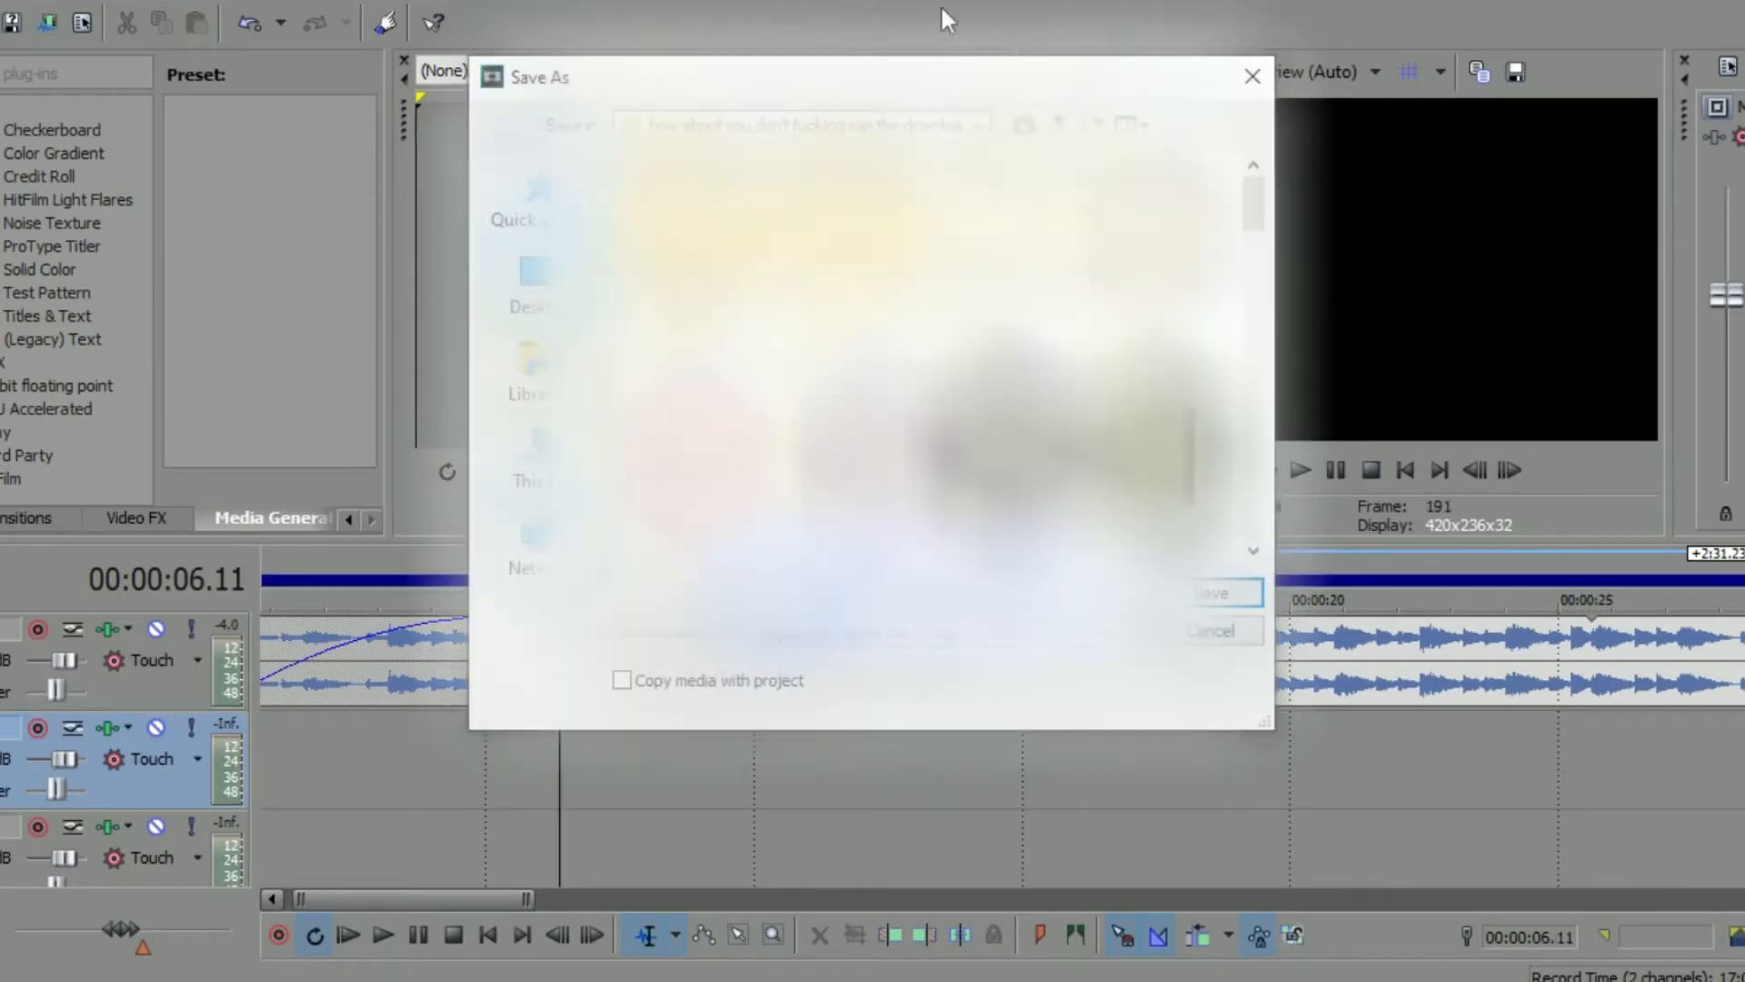
left_click(1253, 75)
key("ctrl+o")
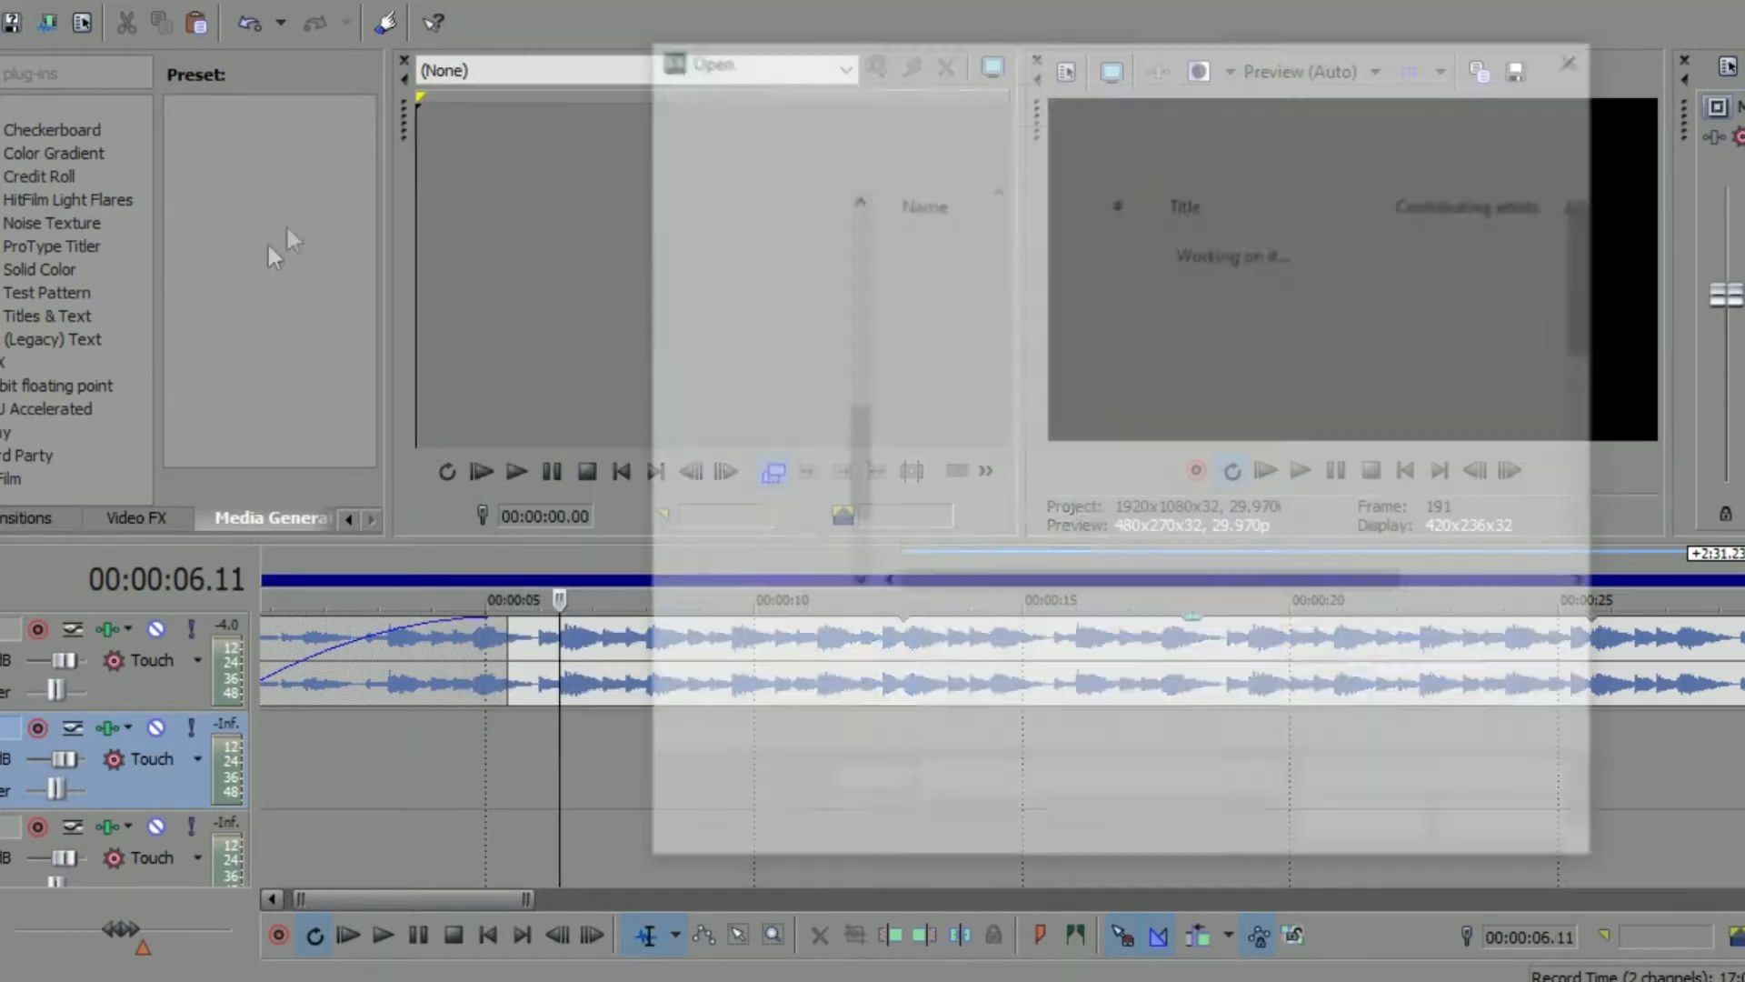
left_click(505, 37)
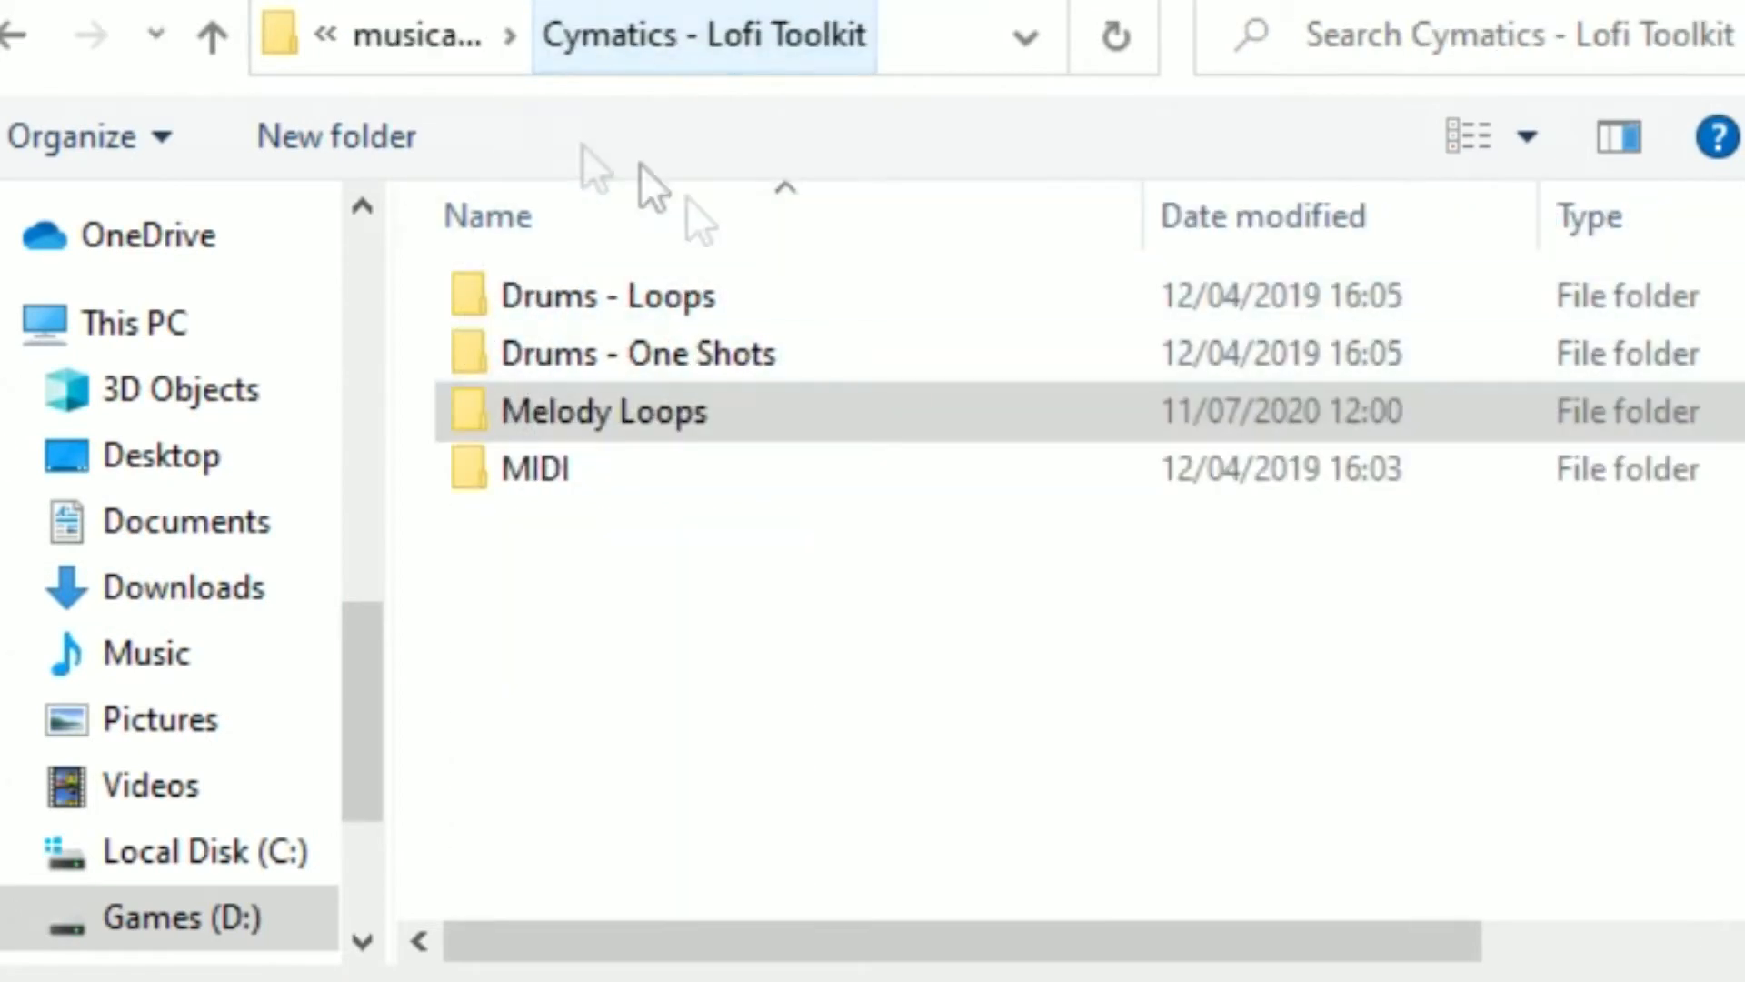
left_click(636, 363)
double_click(637, 369)
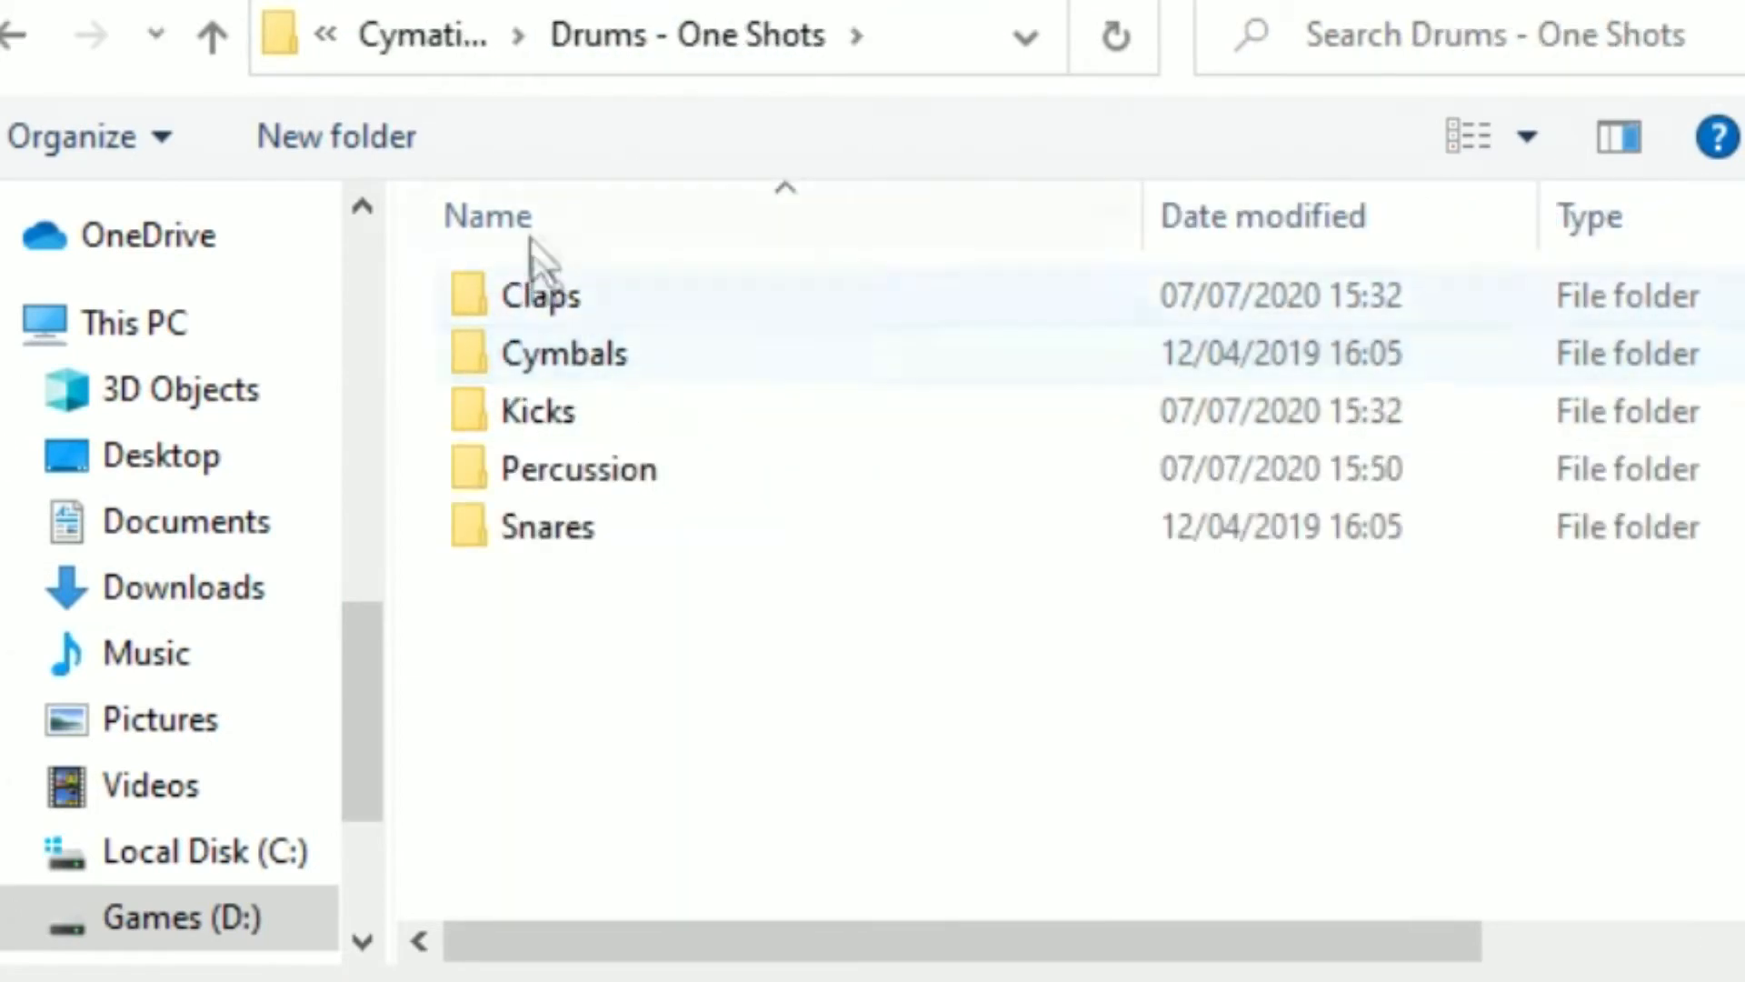
double_click(560, 411)
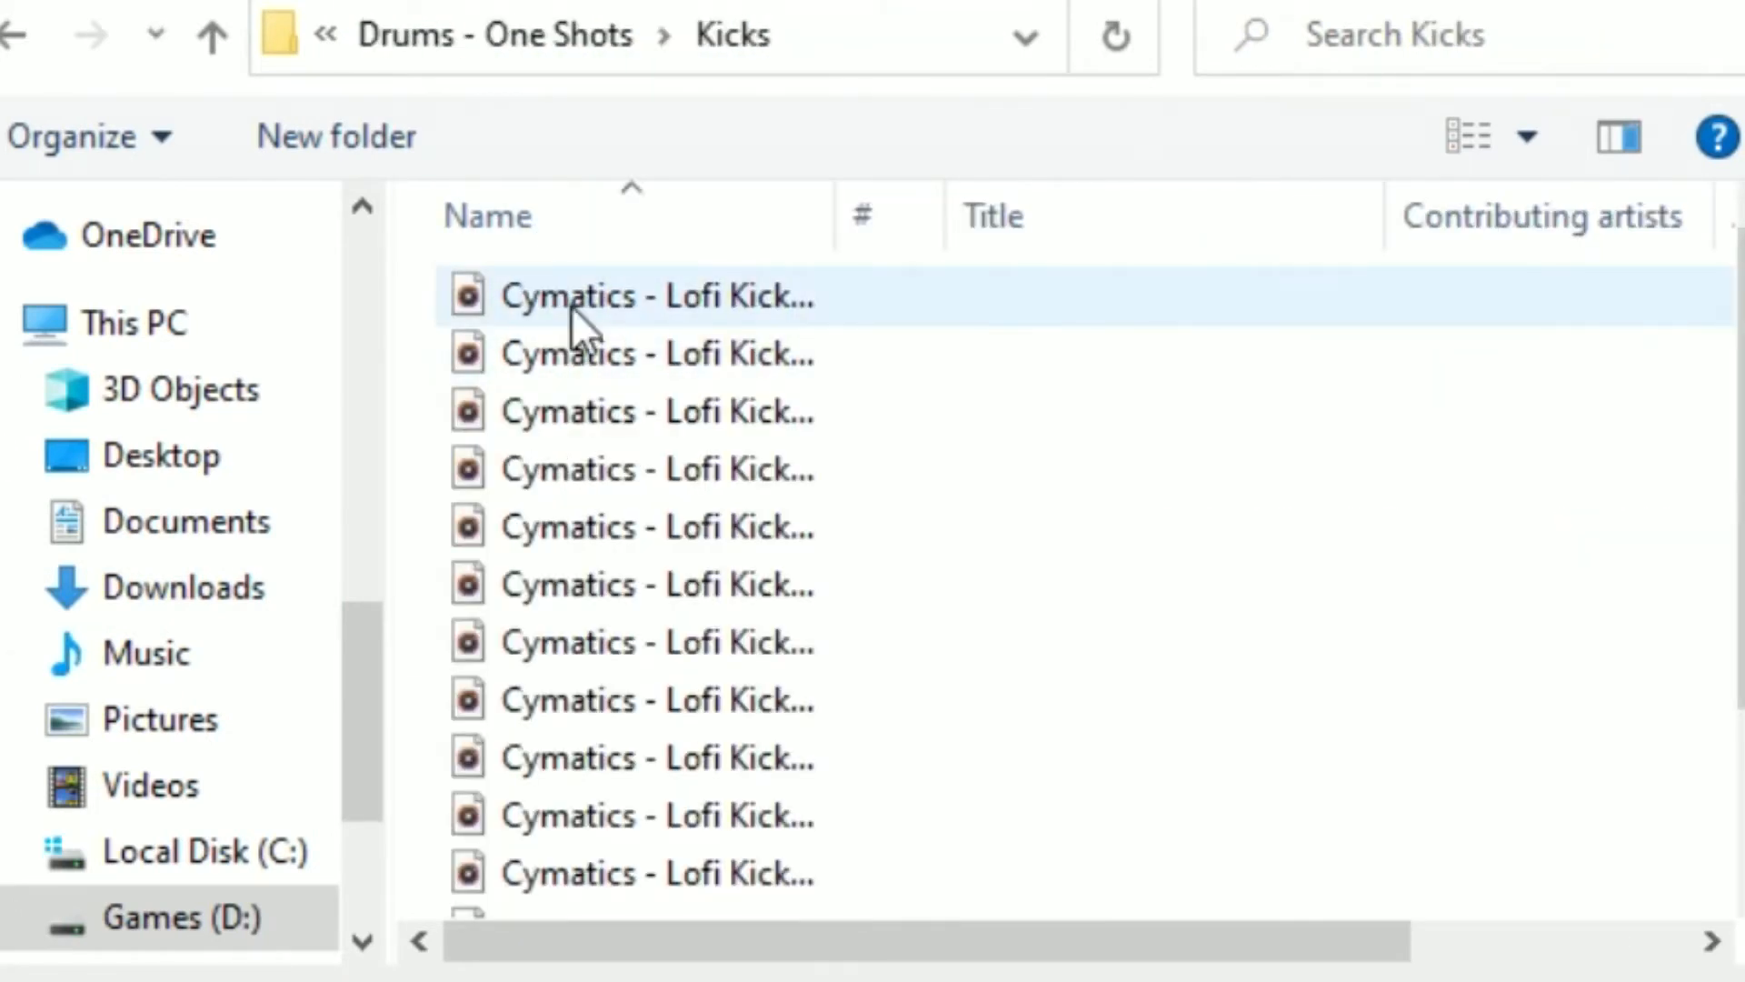
double_click(570, 300)
left_click(564, 747)
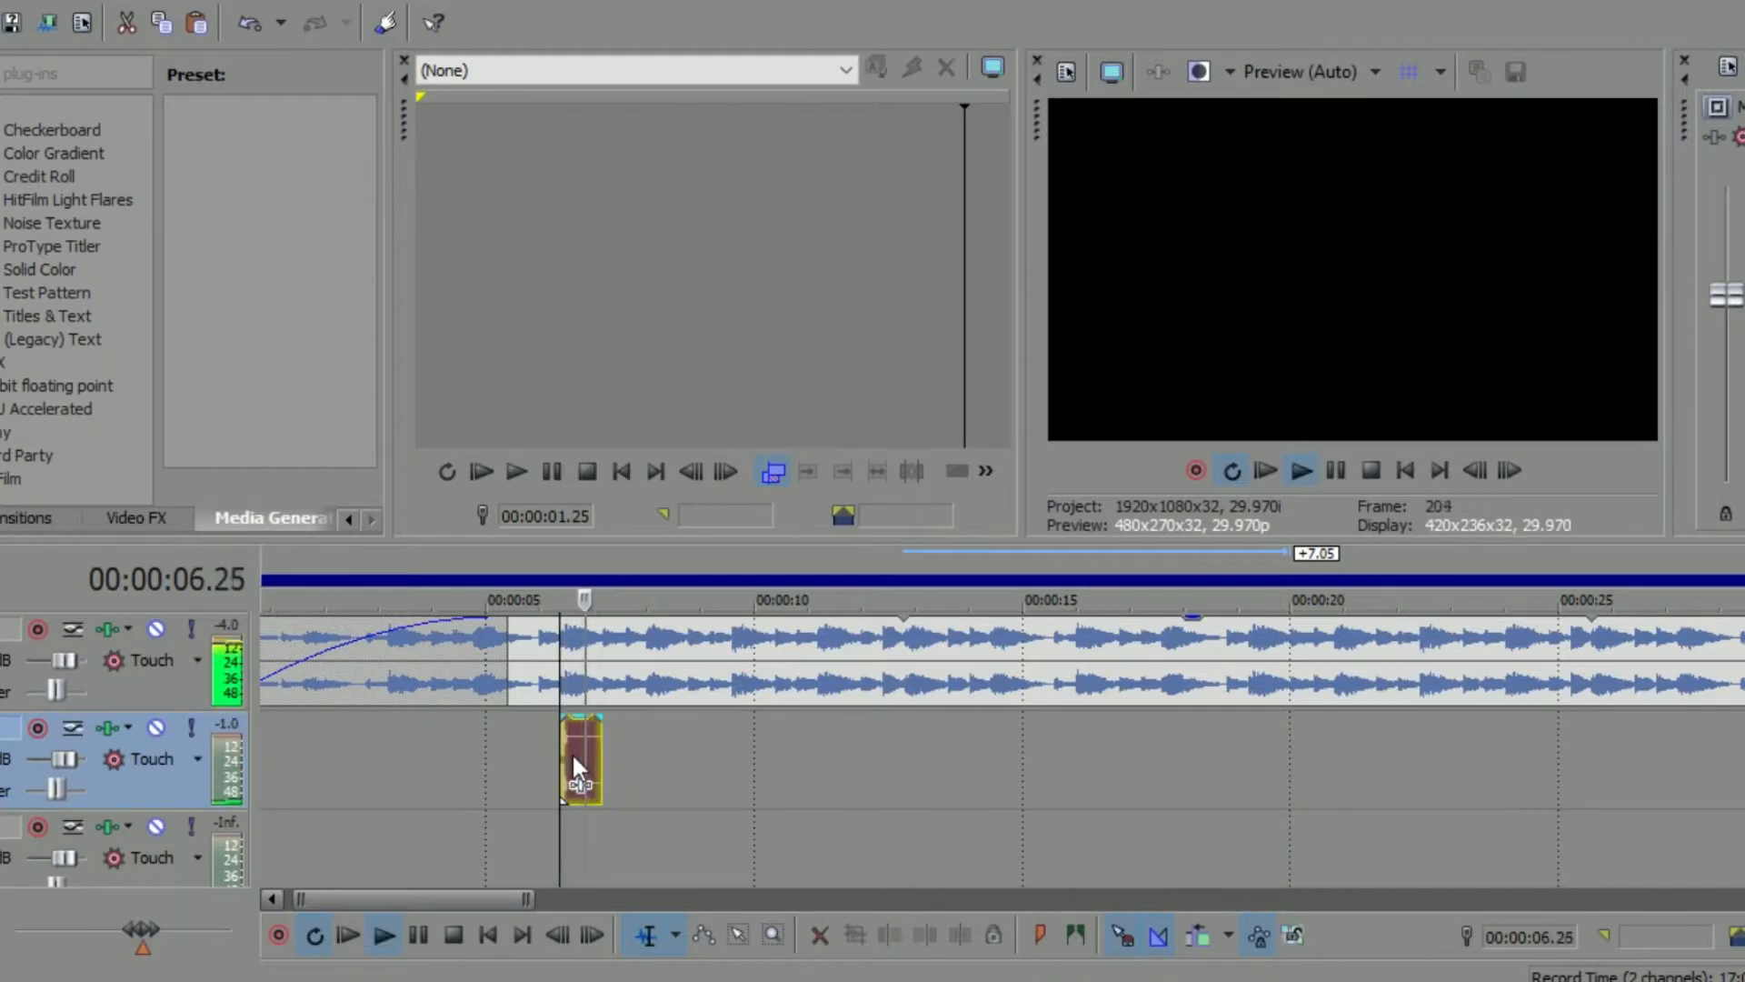
key("space")
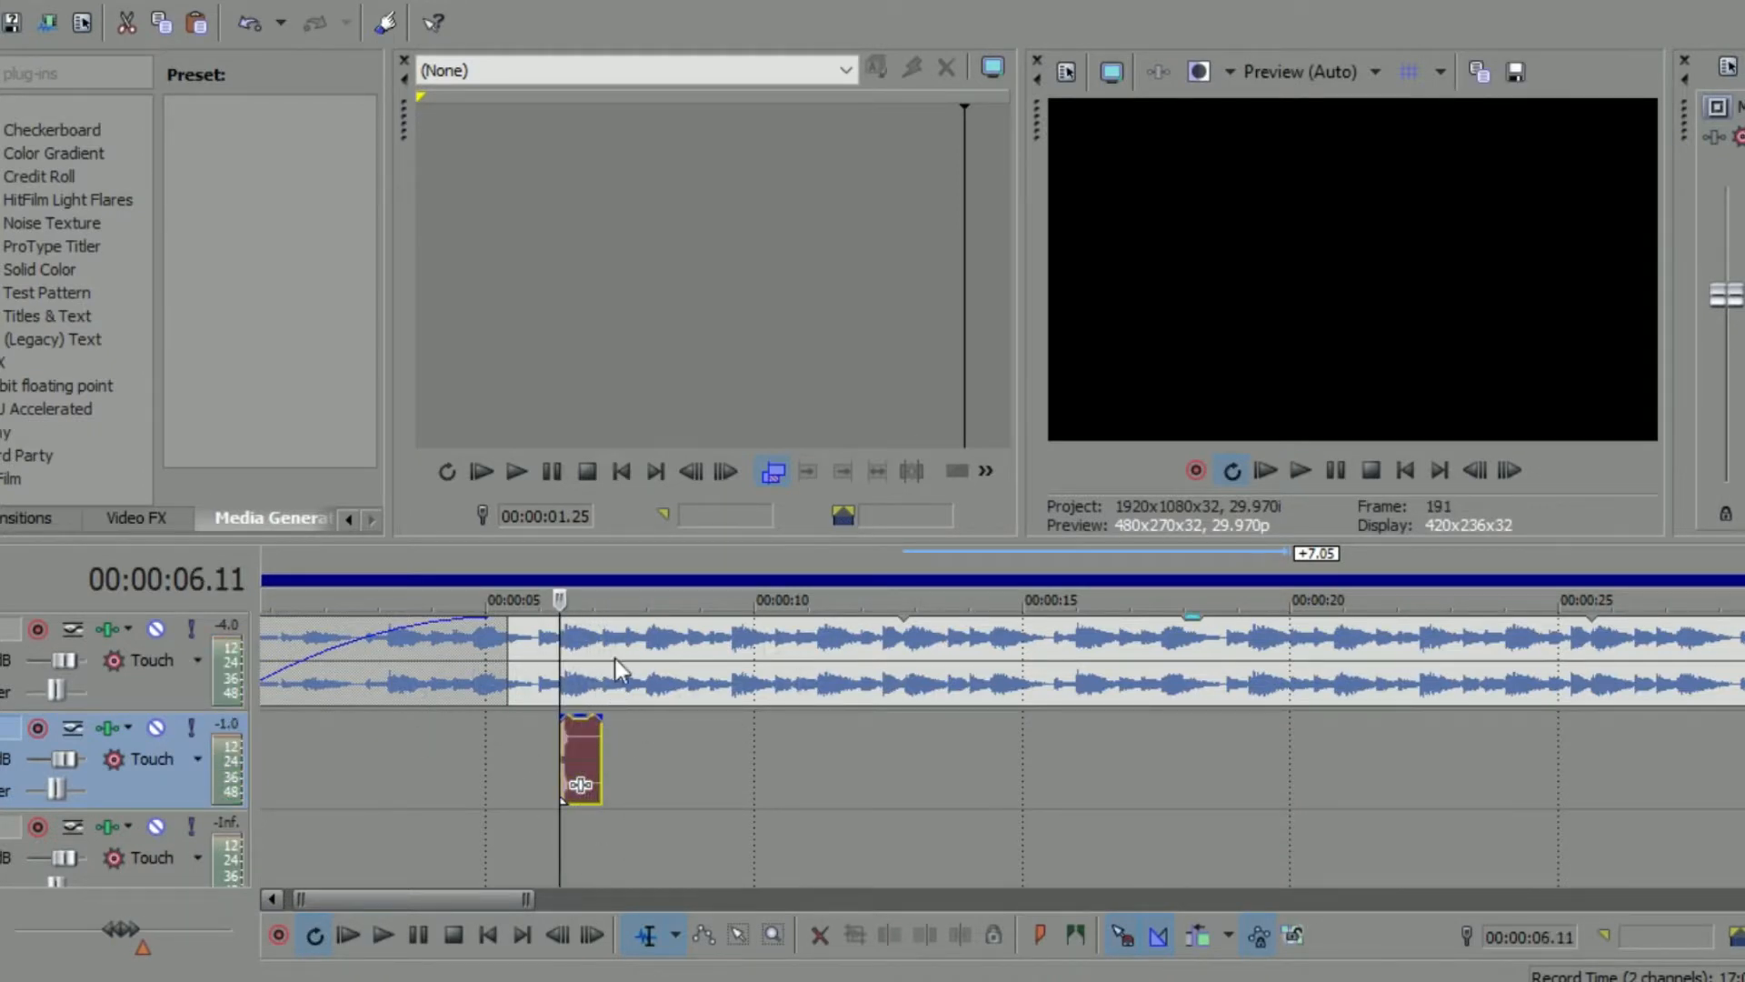
Paste copies of the kick at further beats of the melody along the second track.
left_click(647, 752)
key("ctrl+v")
left_click(724, 756)
left_click(725, 752)
left_click(730, 751)
key("ctrl+v")
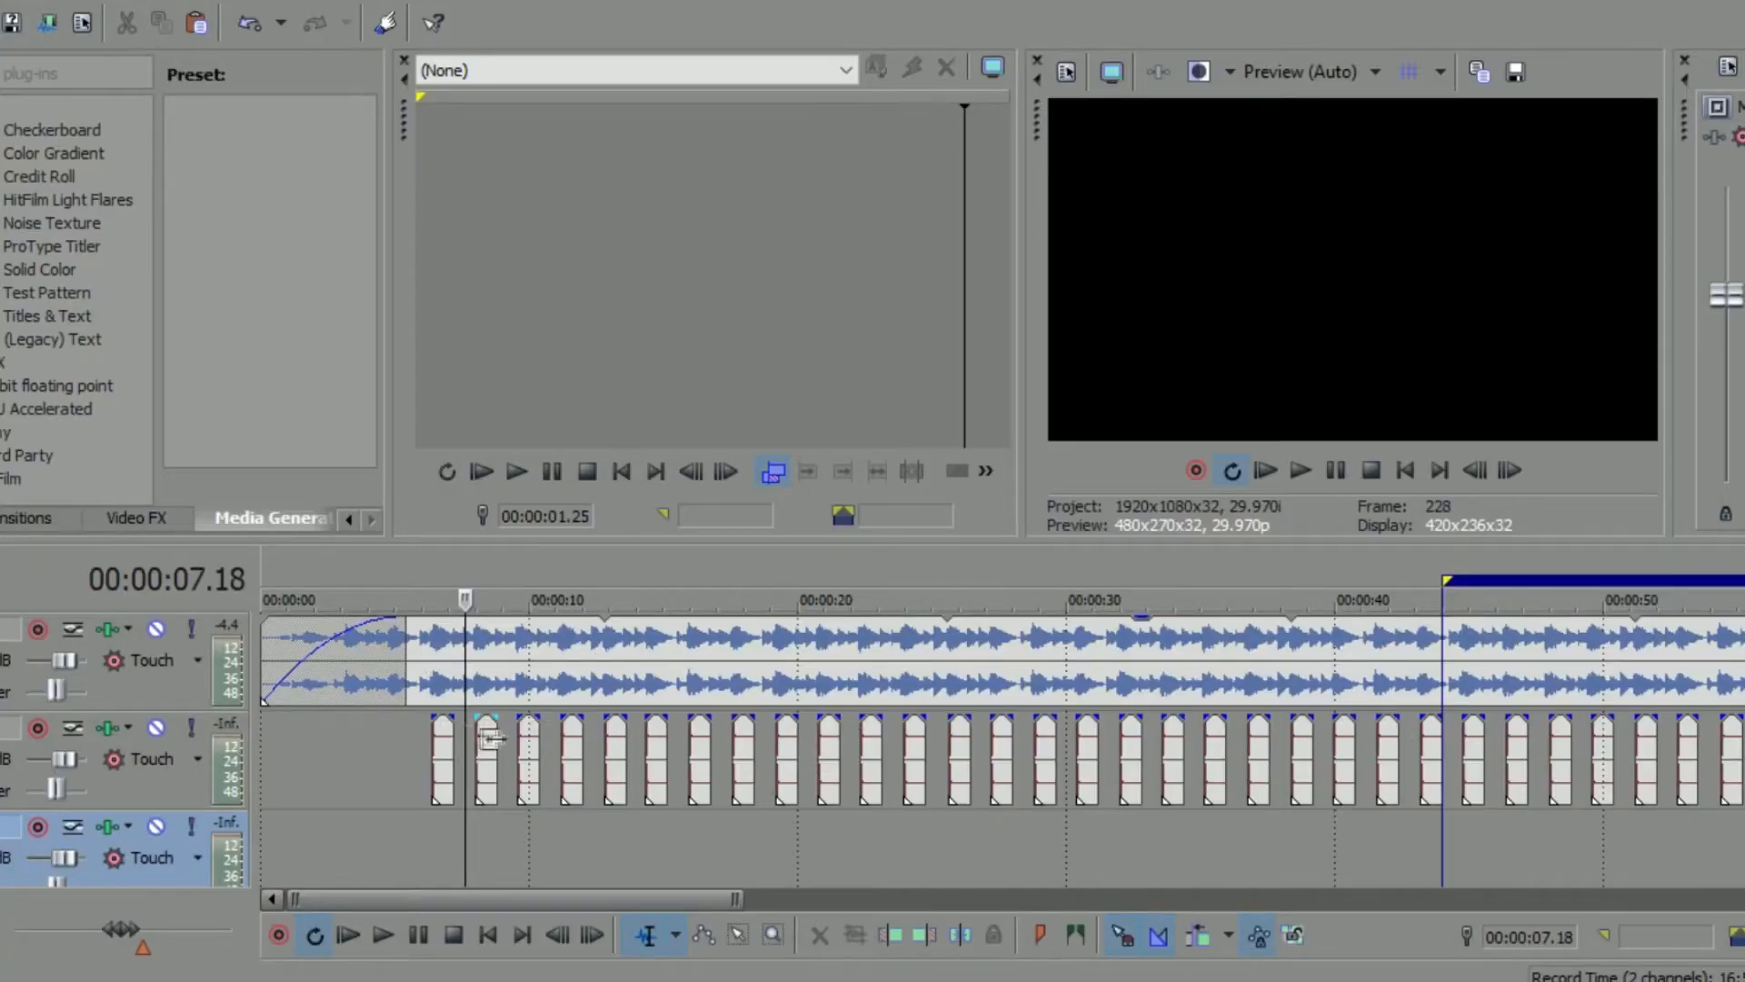
Import the first sound from the Percussion folder at 00:00:07.05, right after the first kick, and play it with the melody.
left_click(448, 752)
scroll(601, 744, "up", 8)
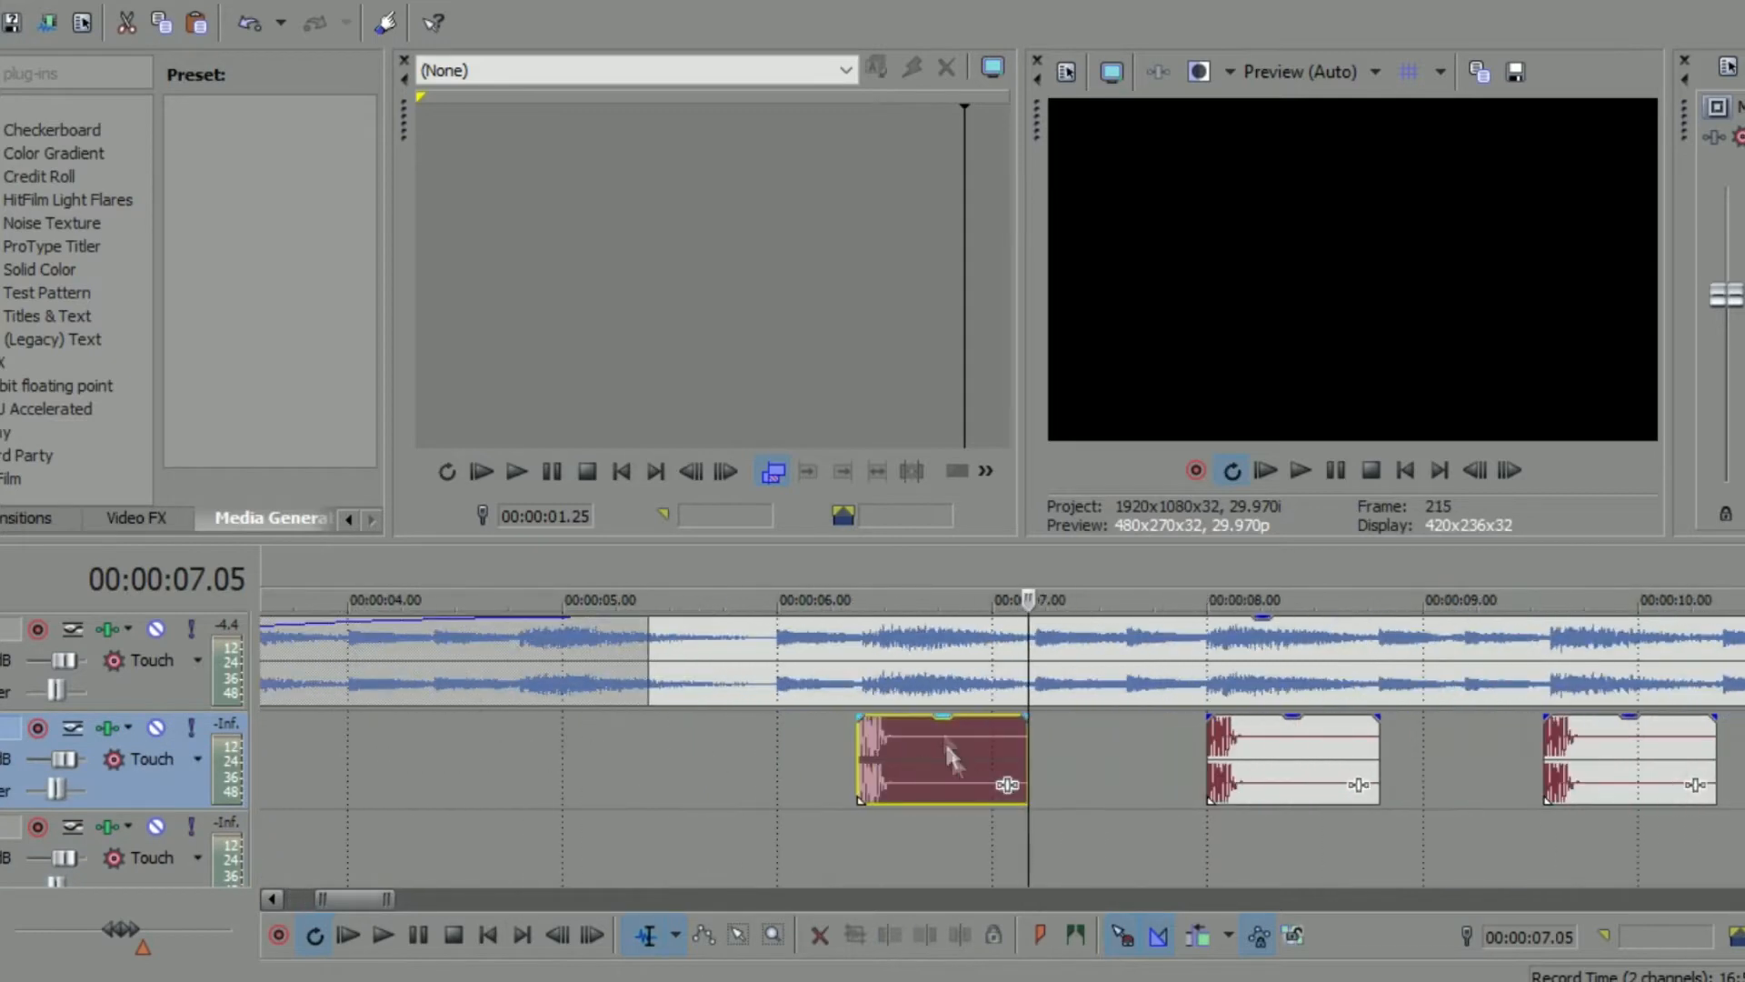
left_click(1036, 744)
key("ctrl+o")
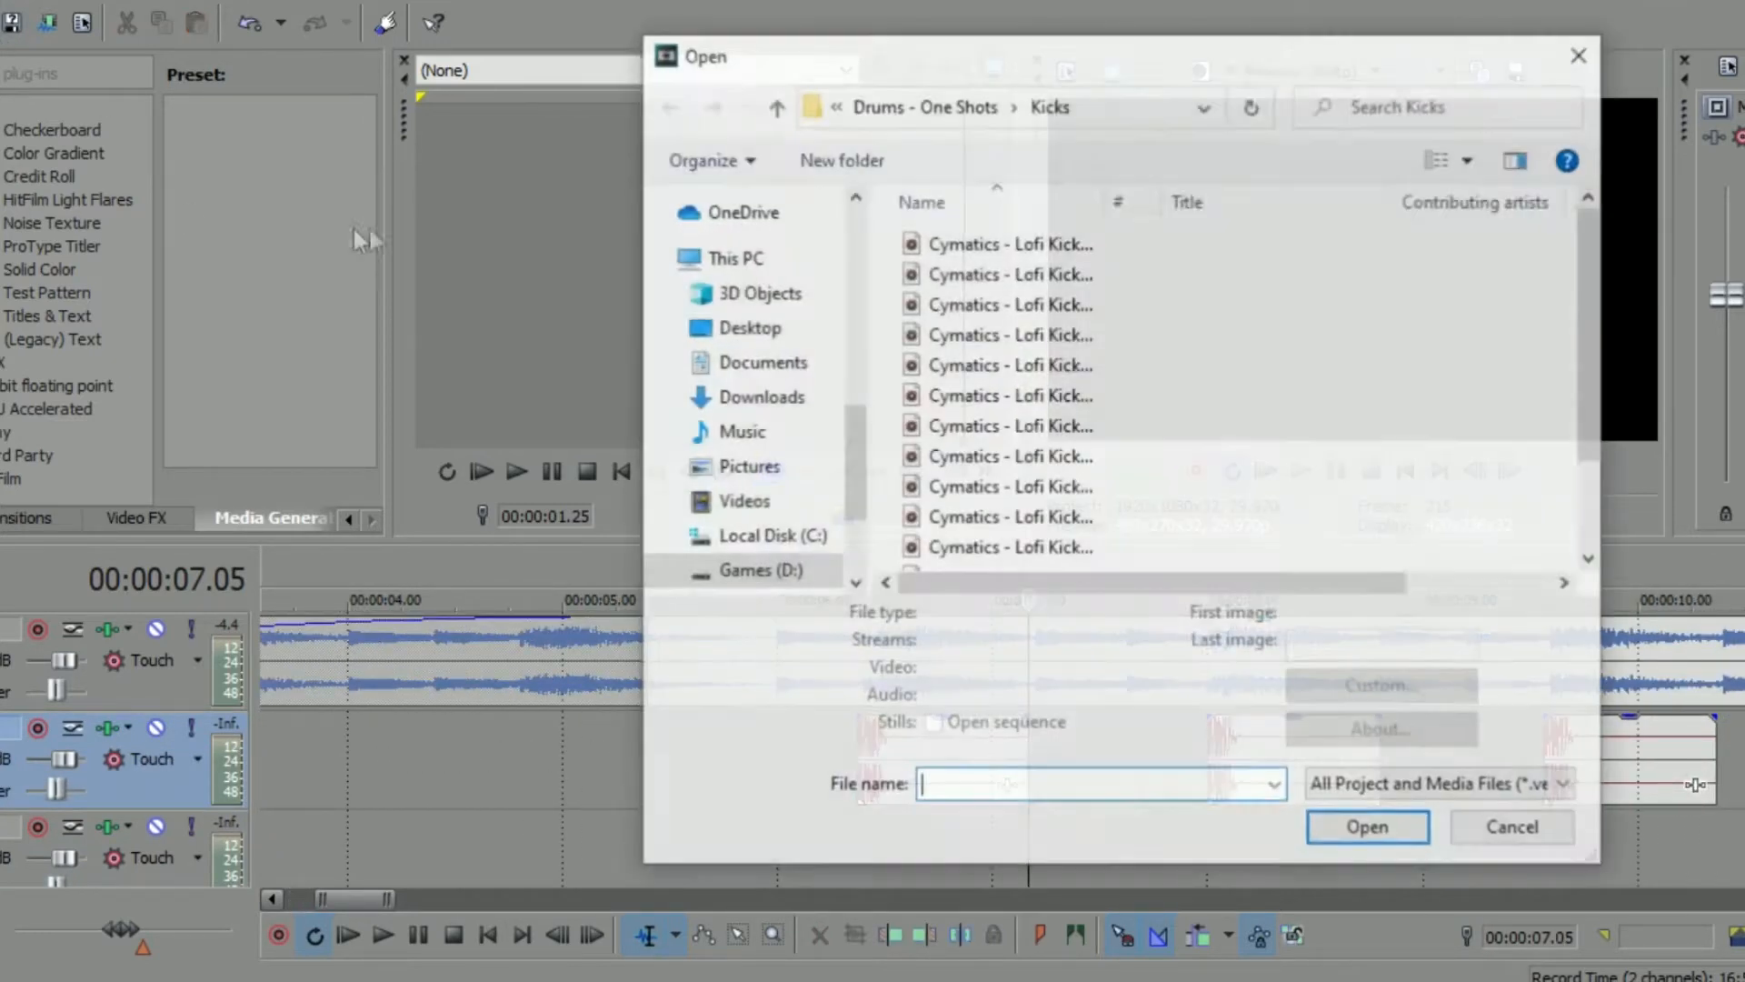
left_click(903, 103)
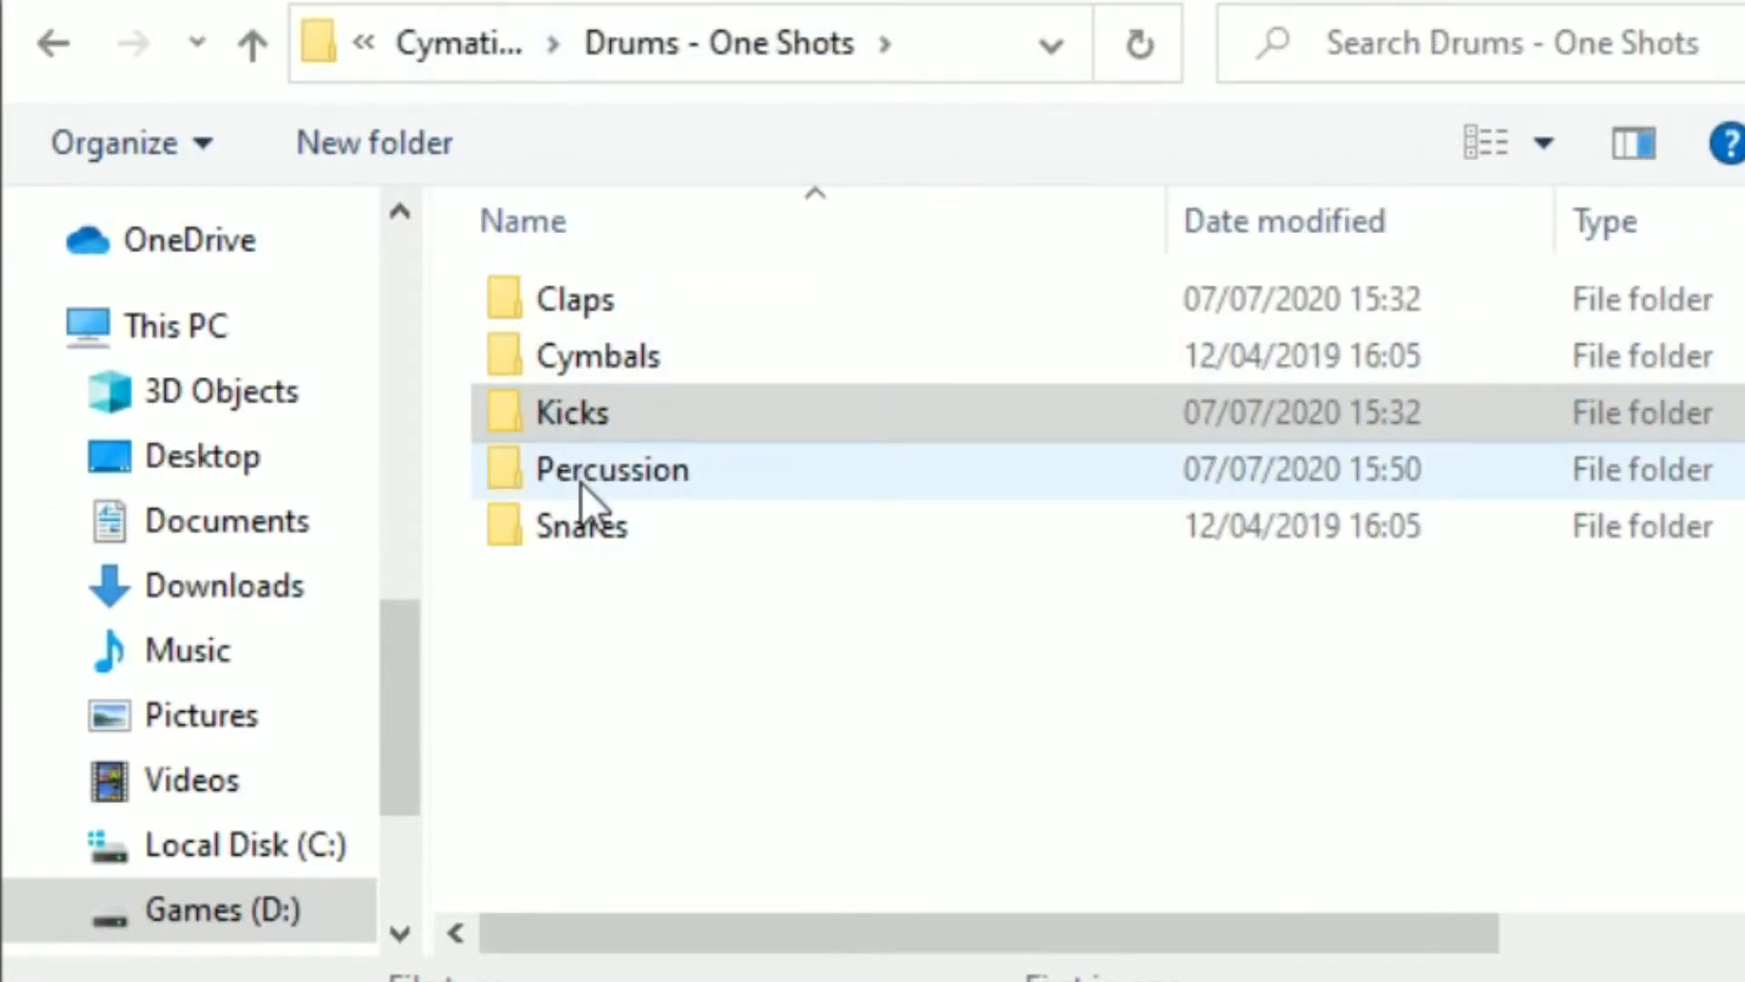
double_click(586, 478)
double_click(631, 309)
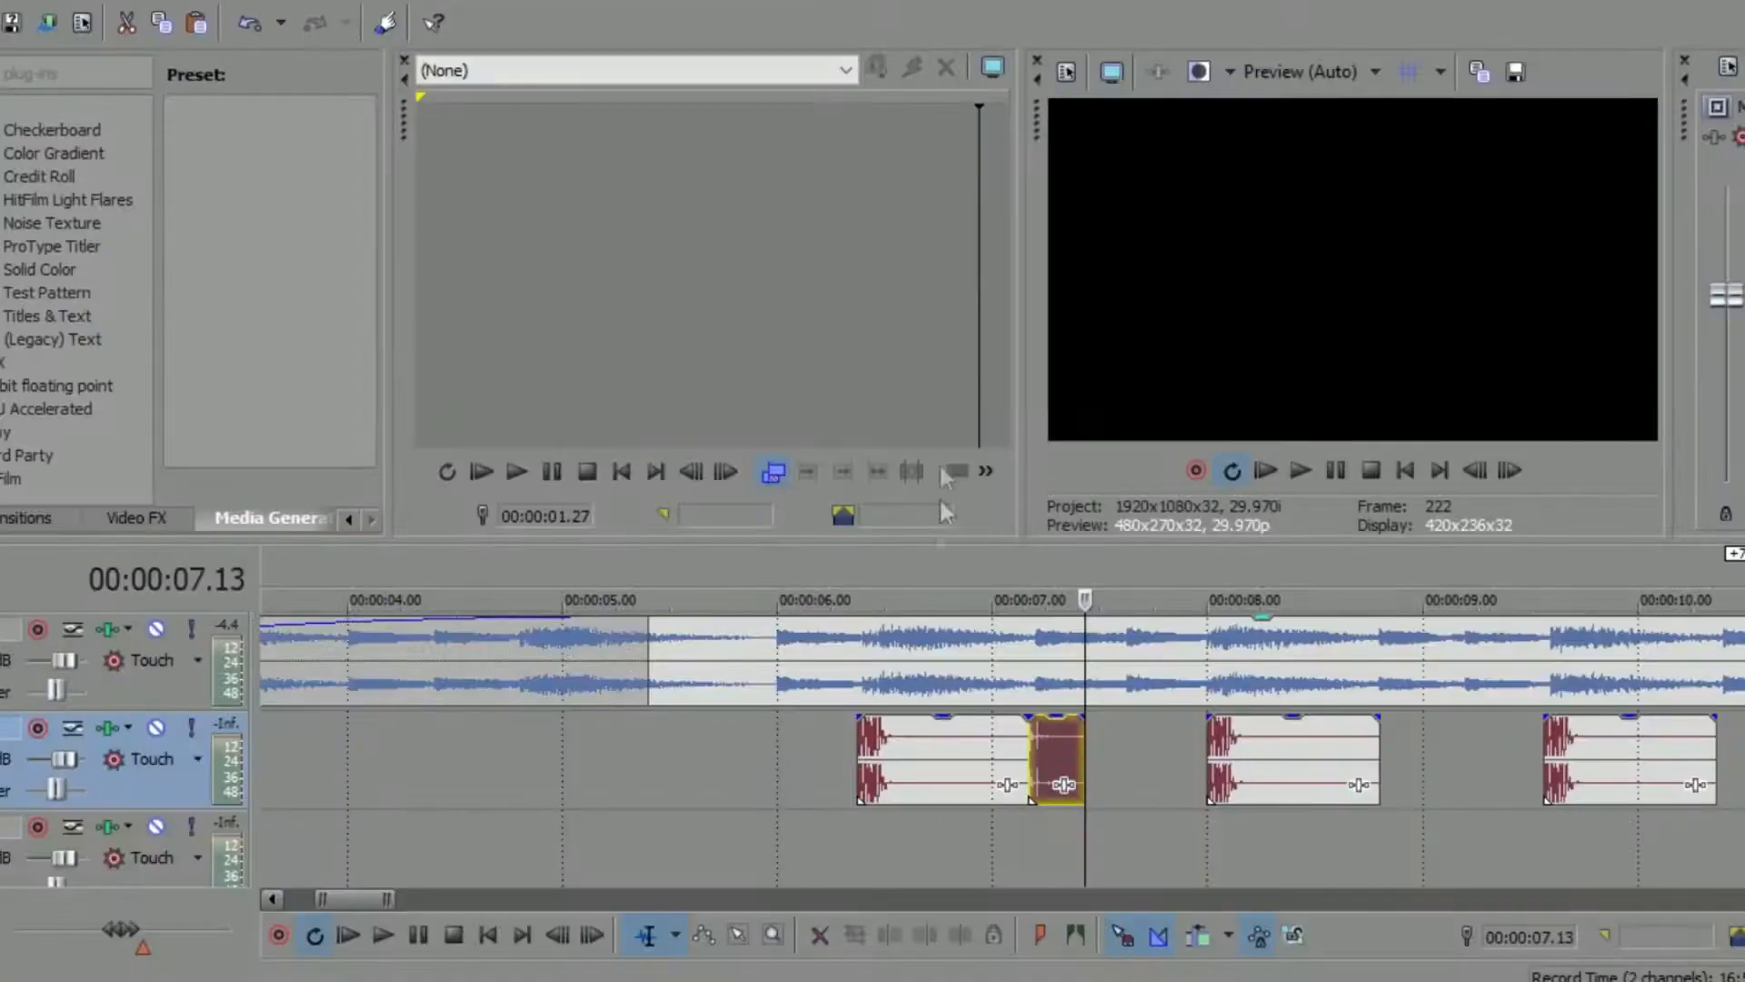
left_click(1029, 650)
key("space")
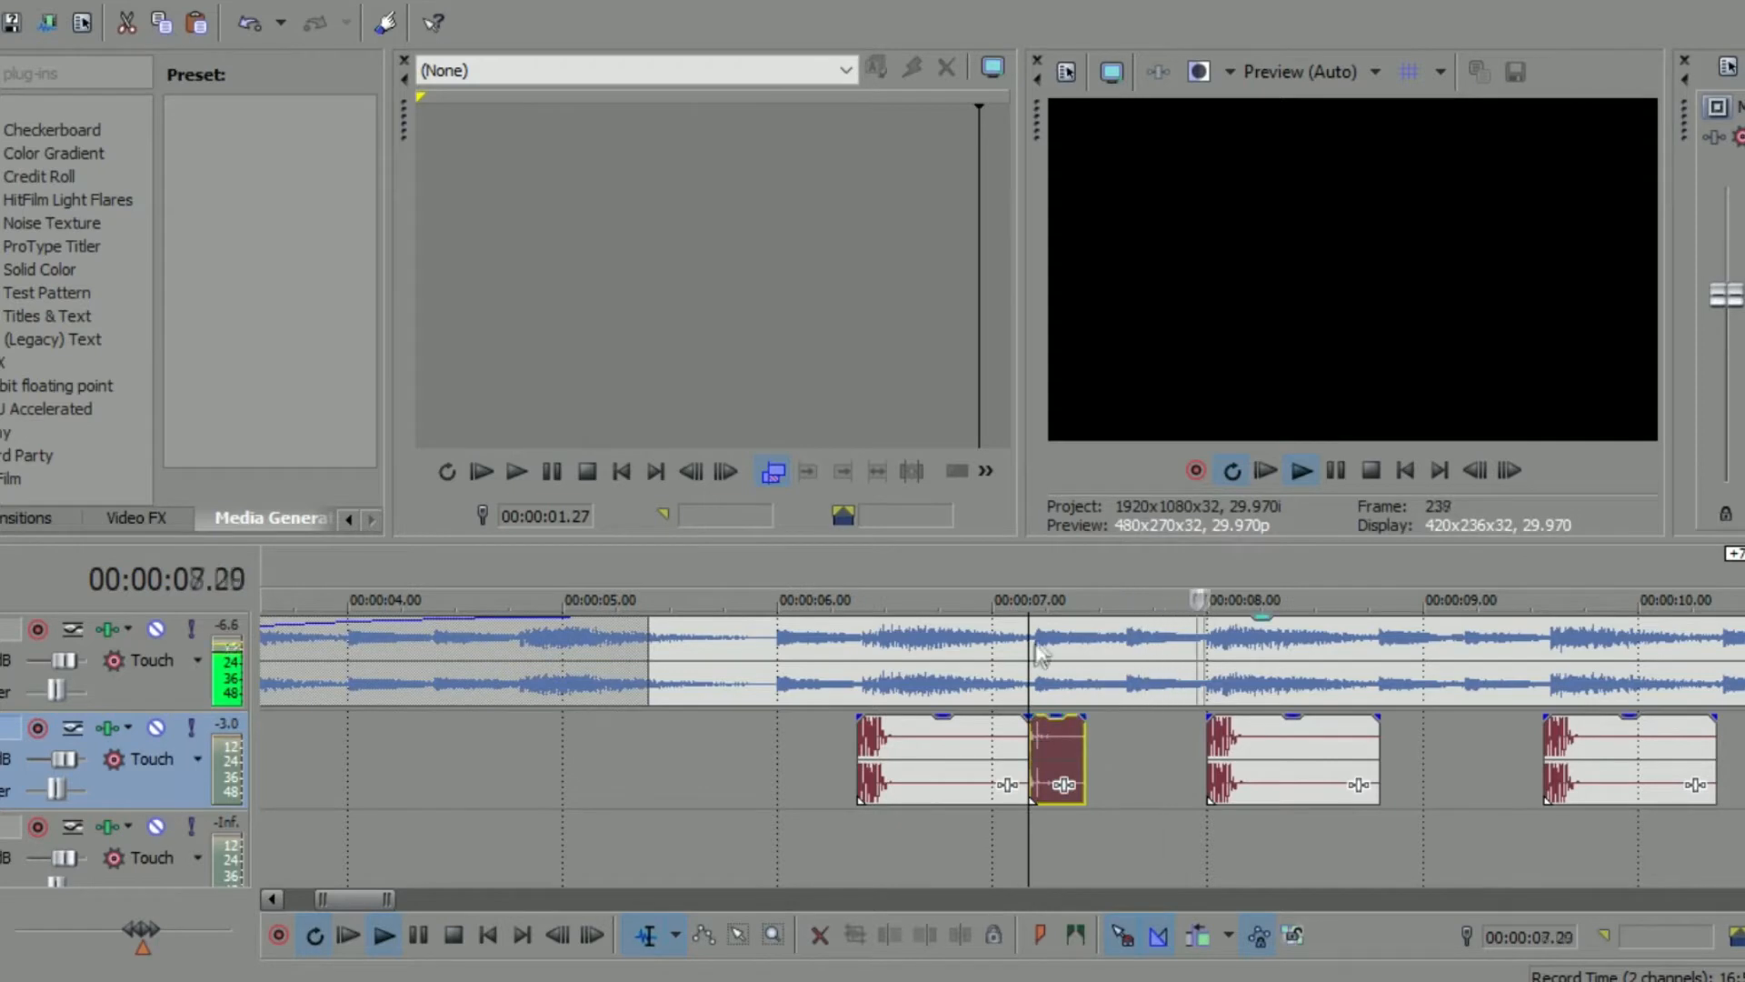
key("space")
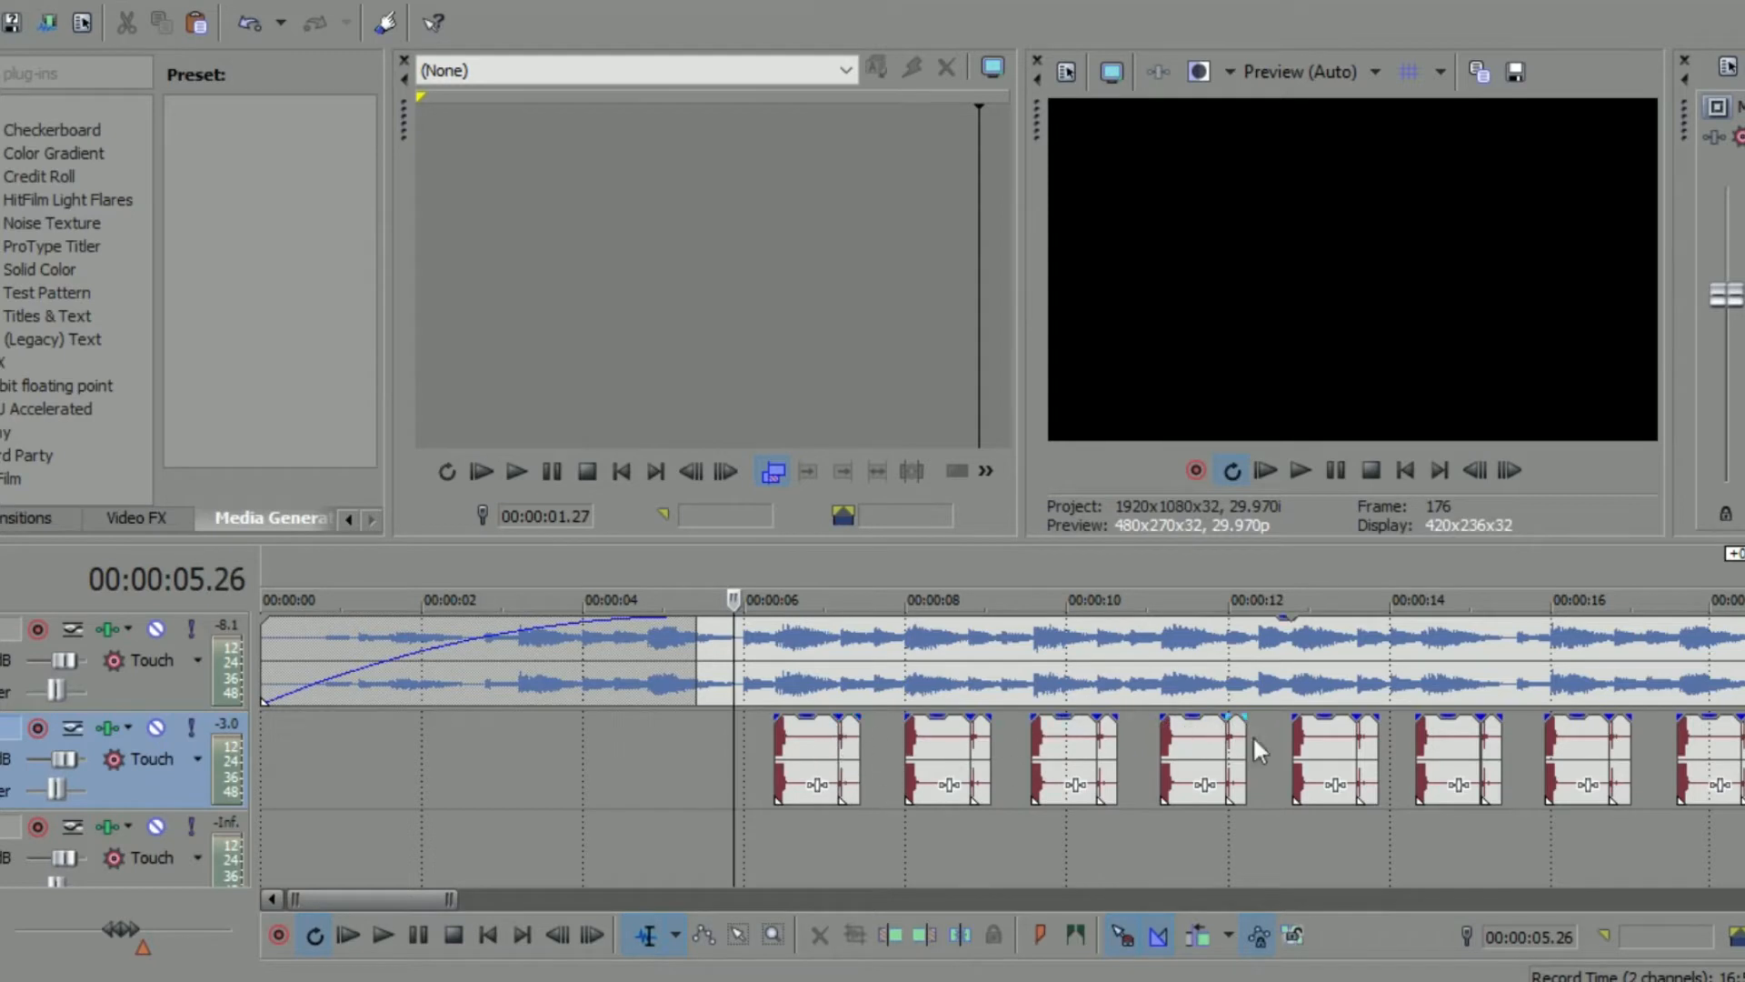
Play back the repeated kick and percussion pattern from the first kick to check its timing against the melody.
left_click(767, 751)
key("space")
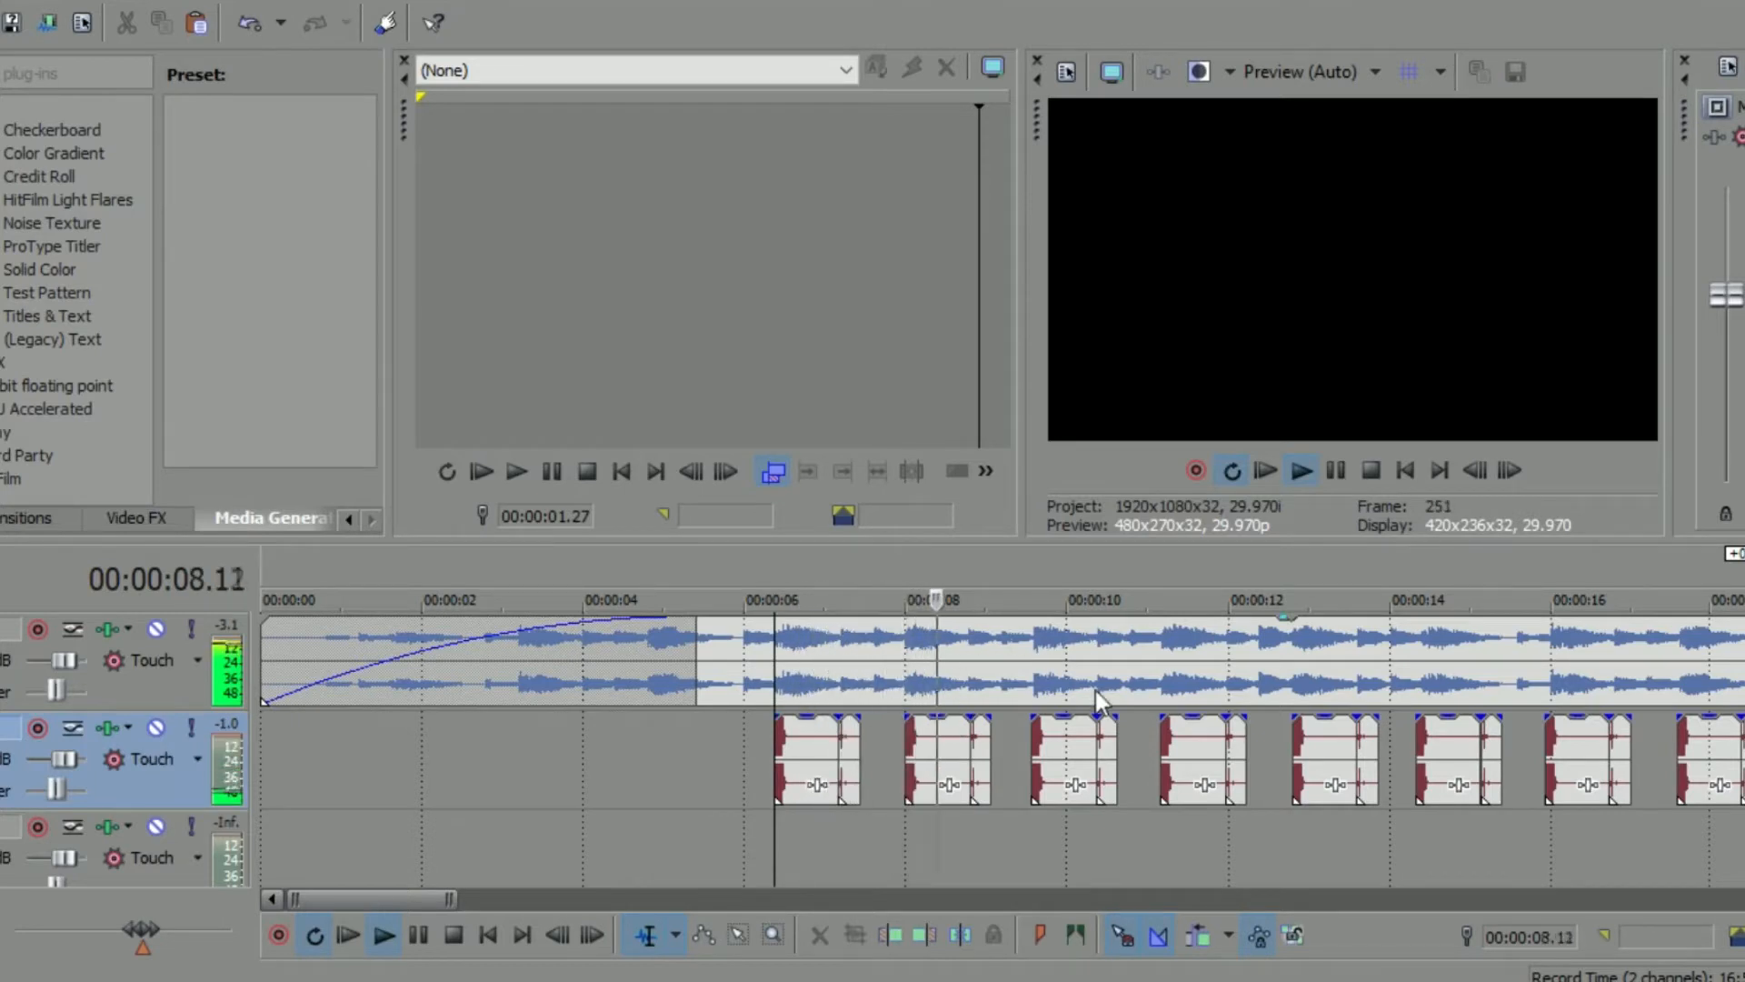
key("space")
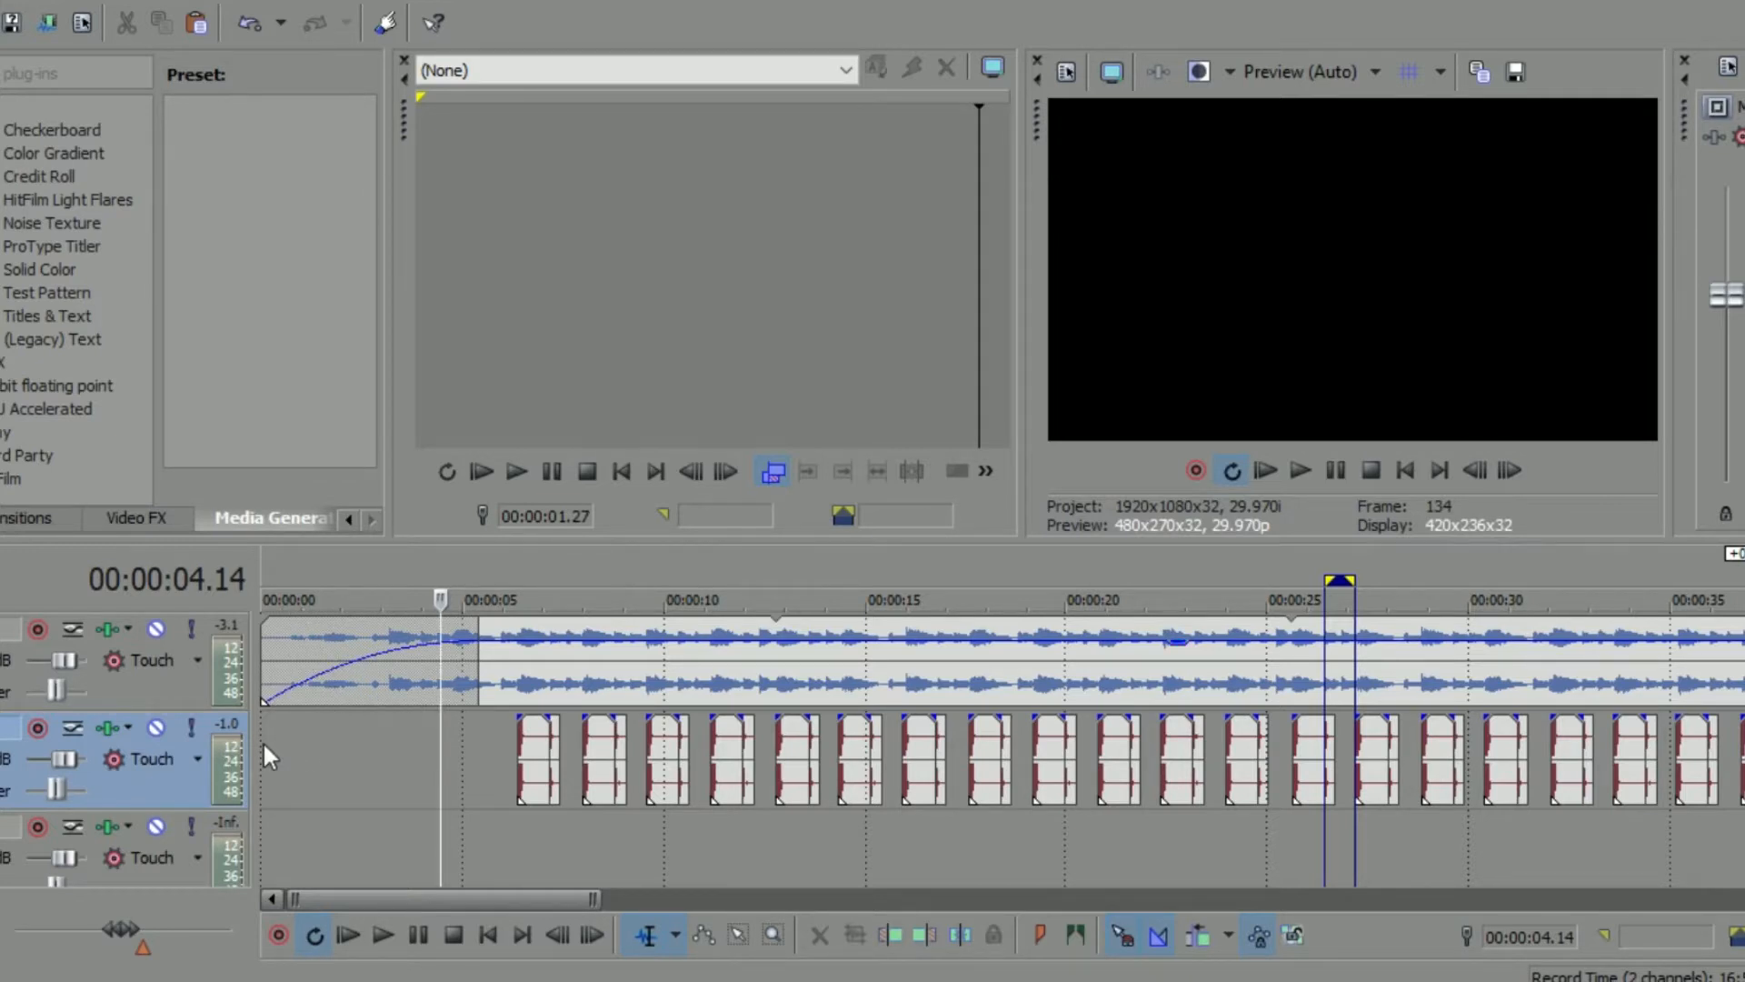
Select all events and shift them together along the timeline so the melody starts at about 5 seconds.
key("ctrl+a")
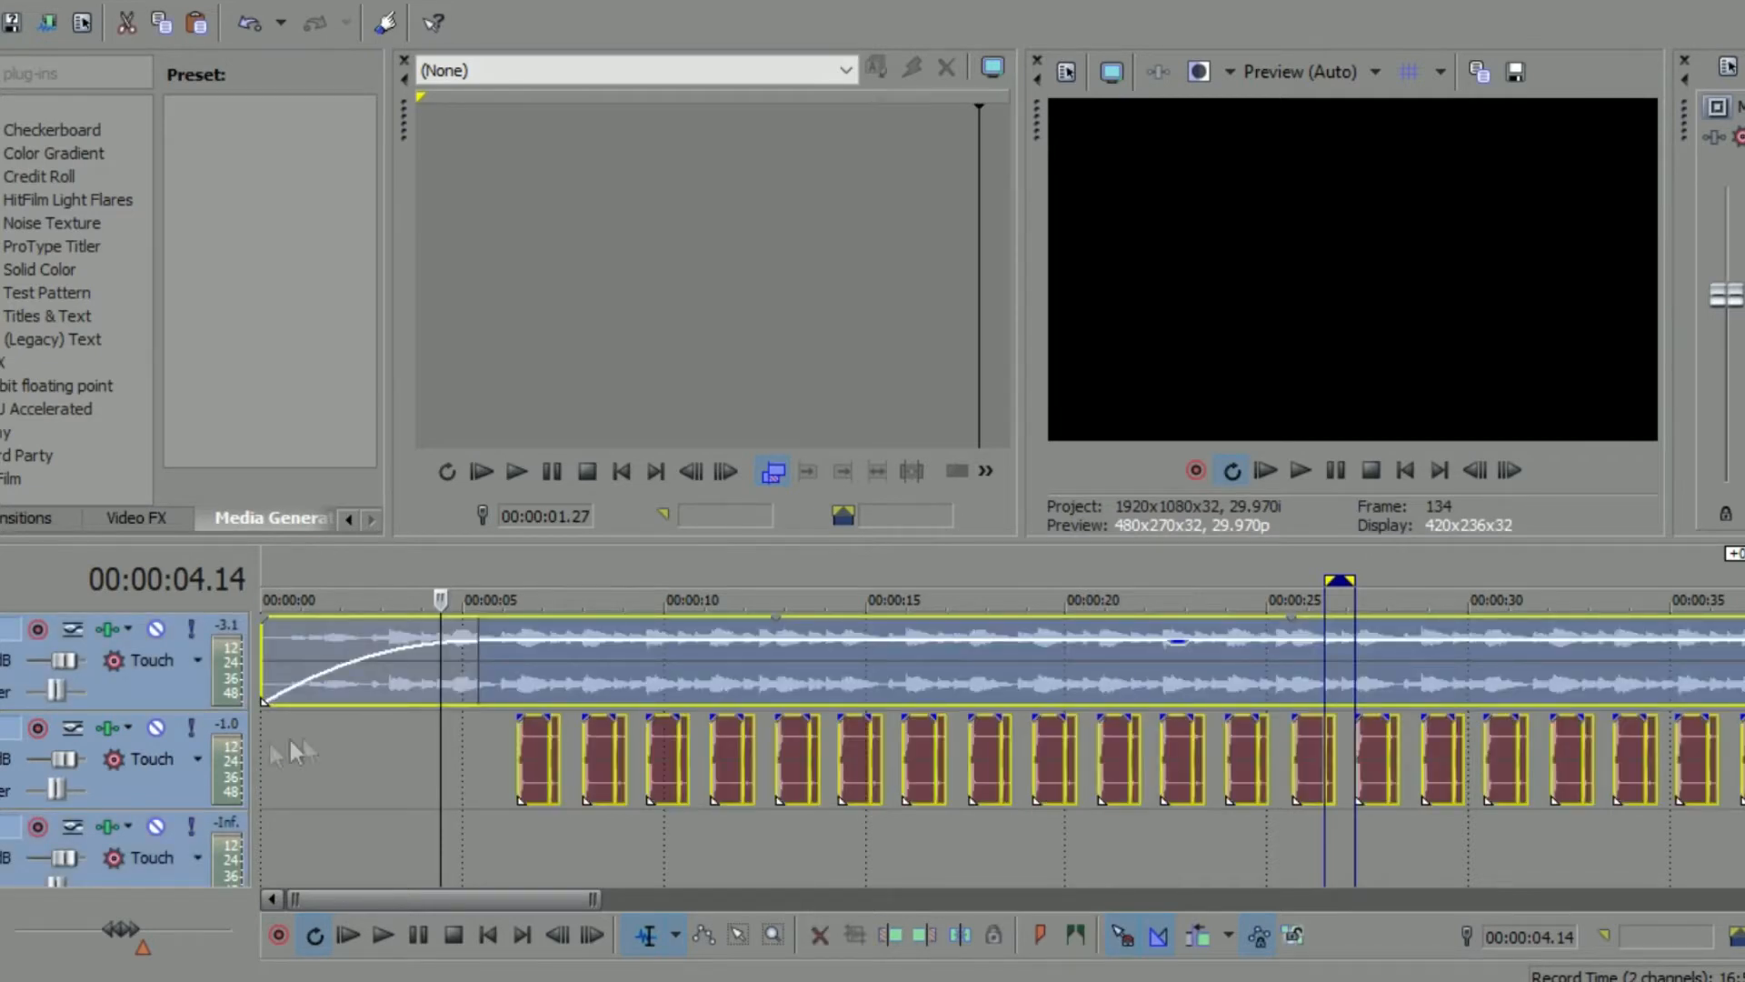
key("Delete")
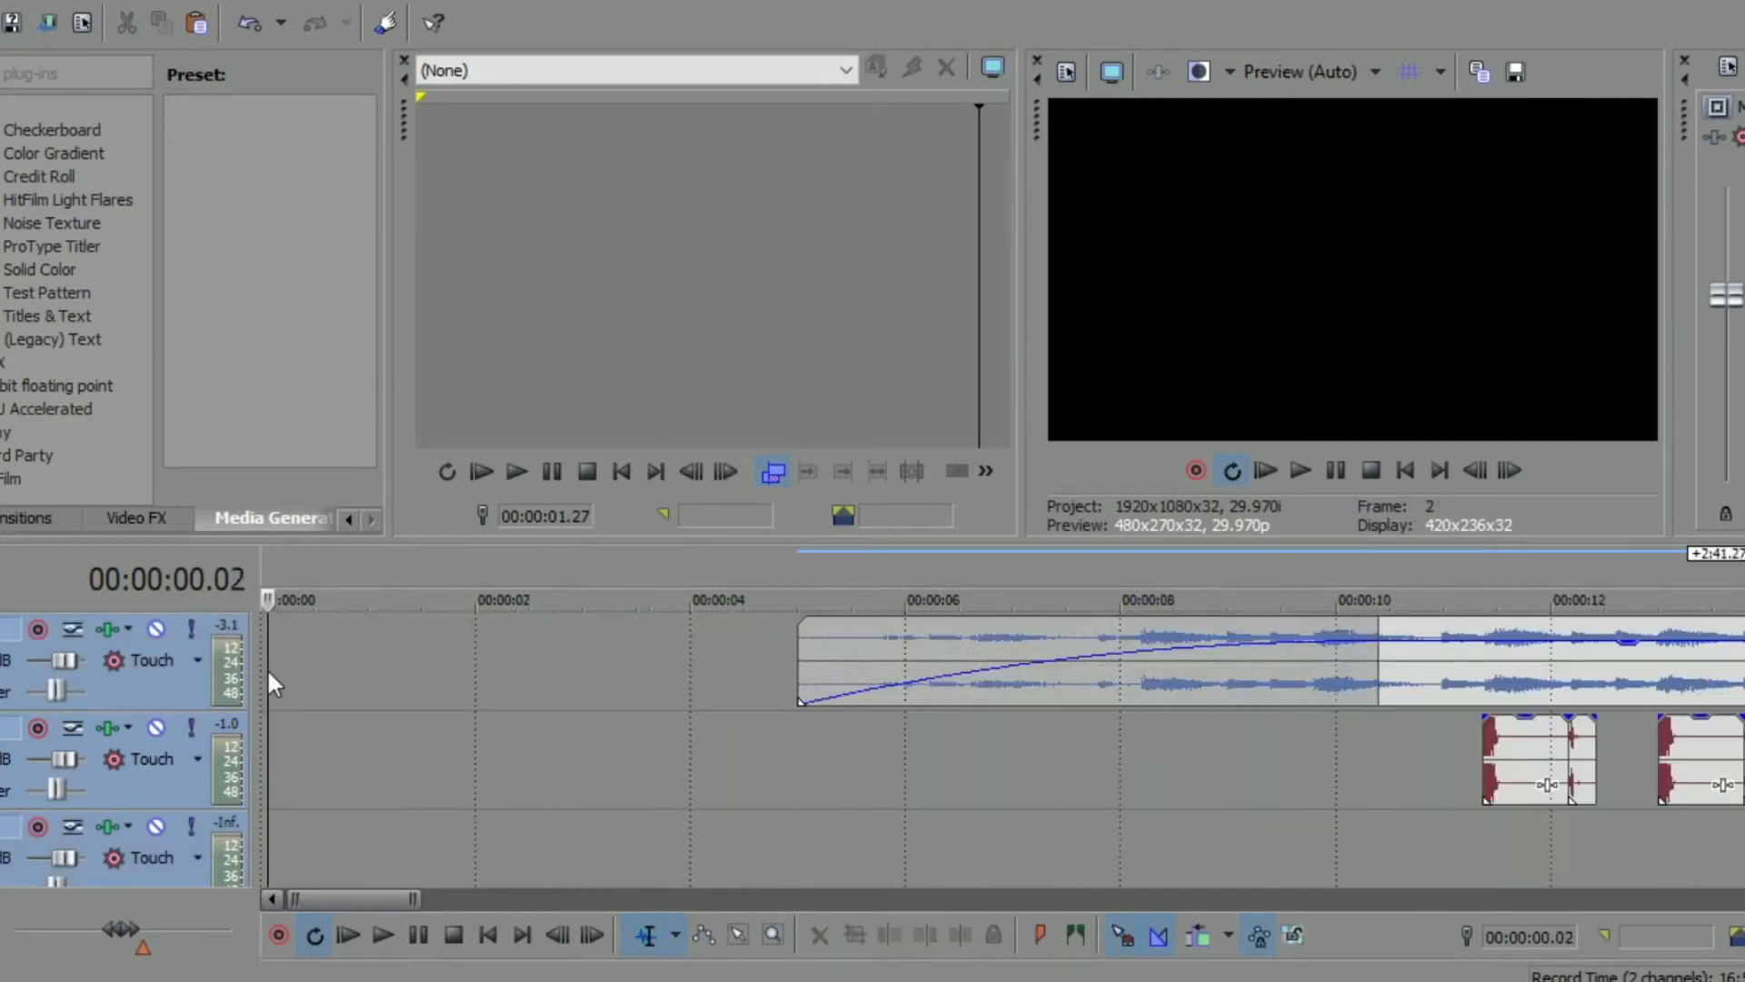
Insert an audio track above the melody and import the "y2mate.com - 3 HO..." audio file from the "other" folder onto it.
right_click(355, 641)
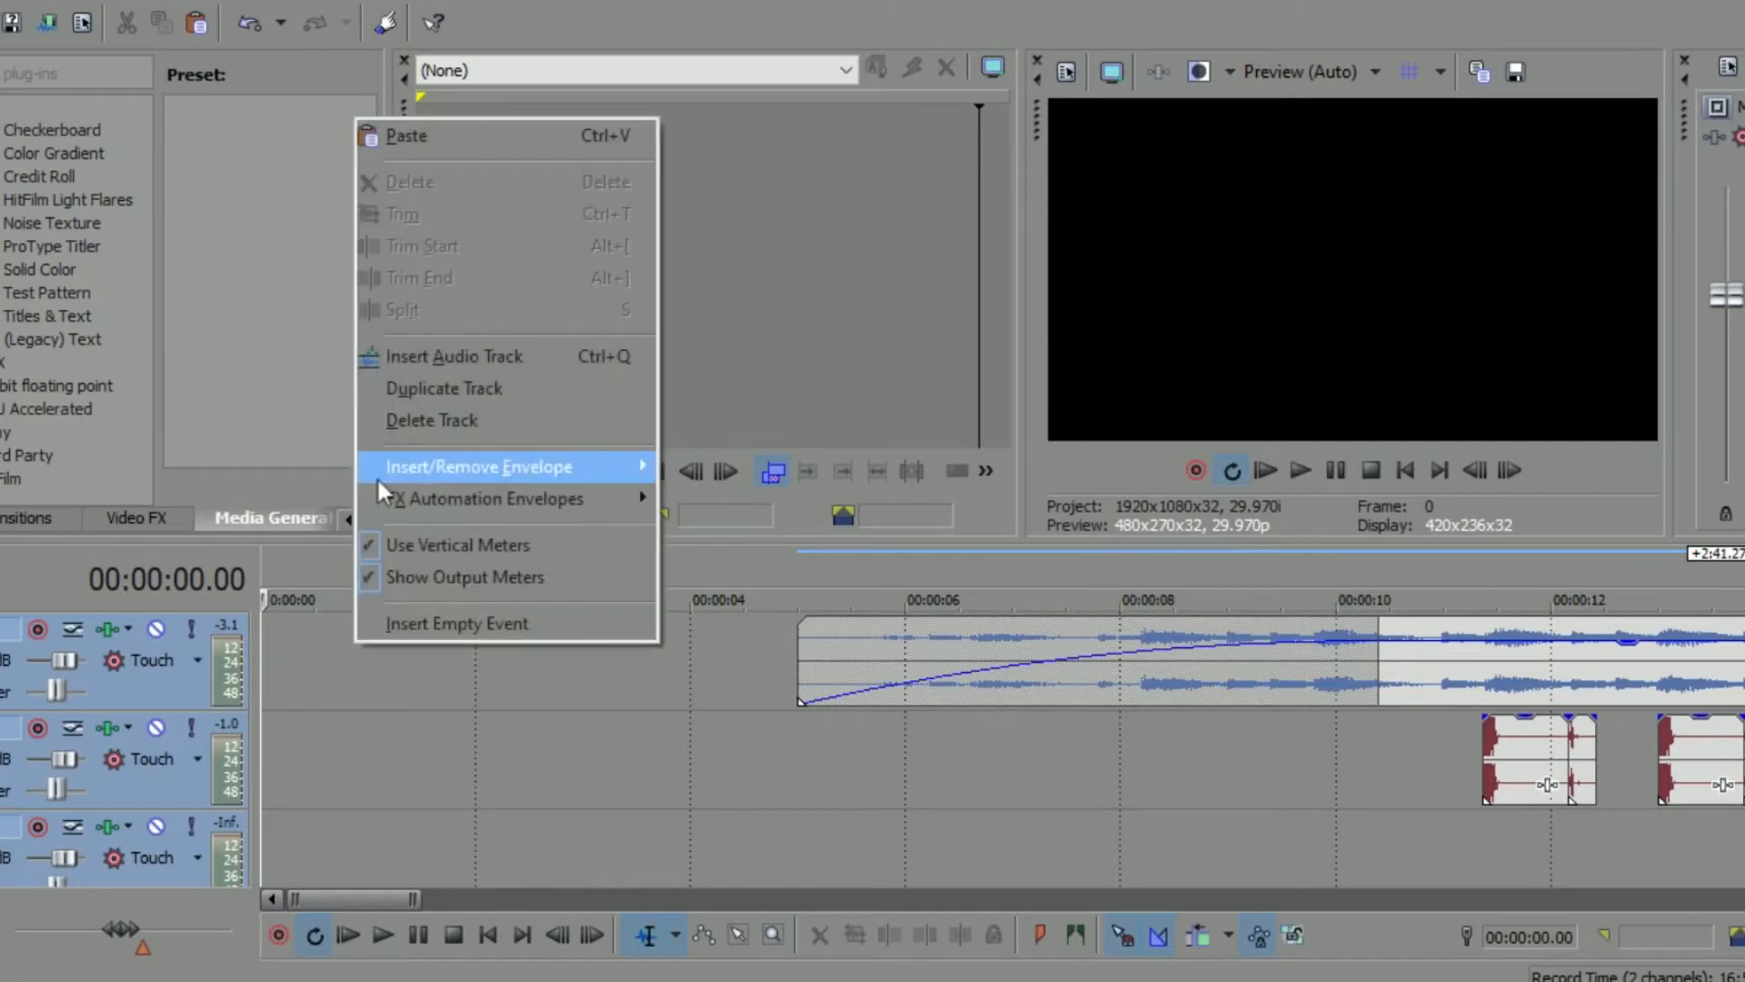
left_click(454, 356)
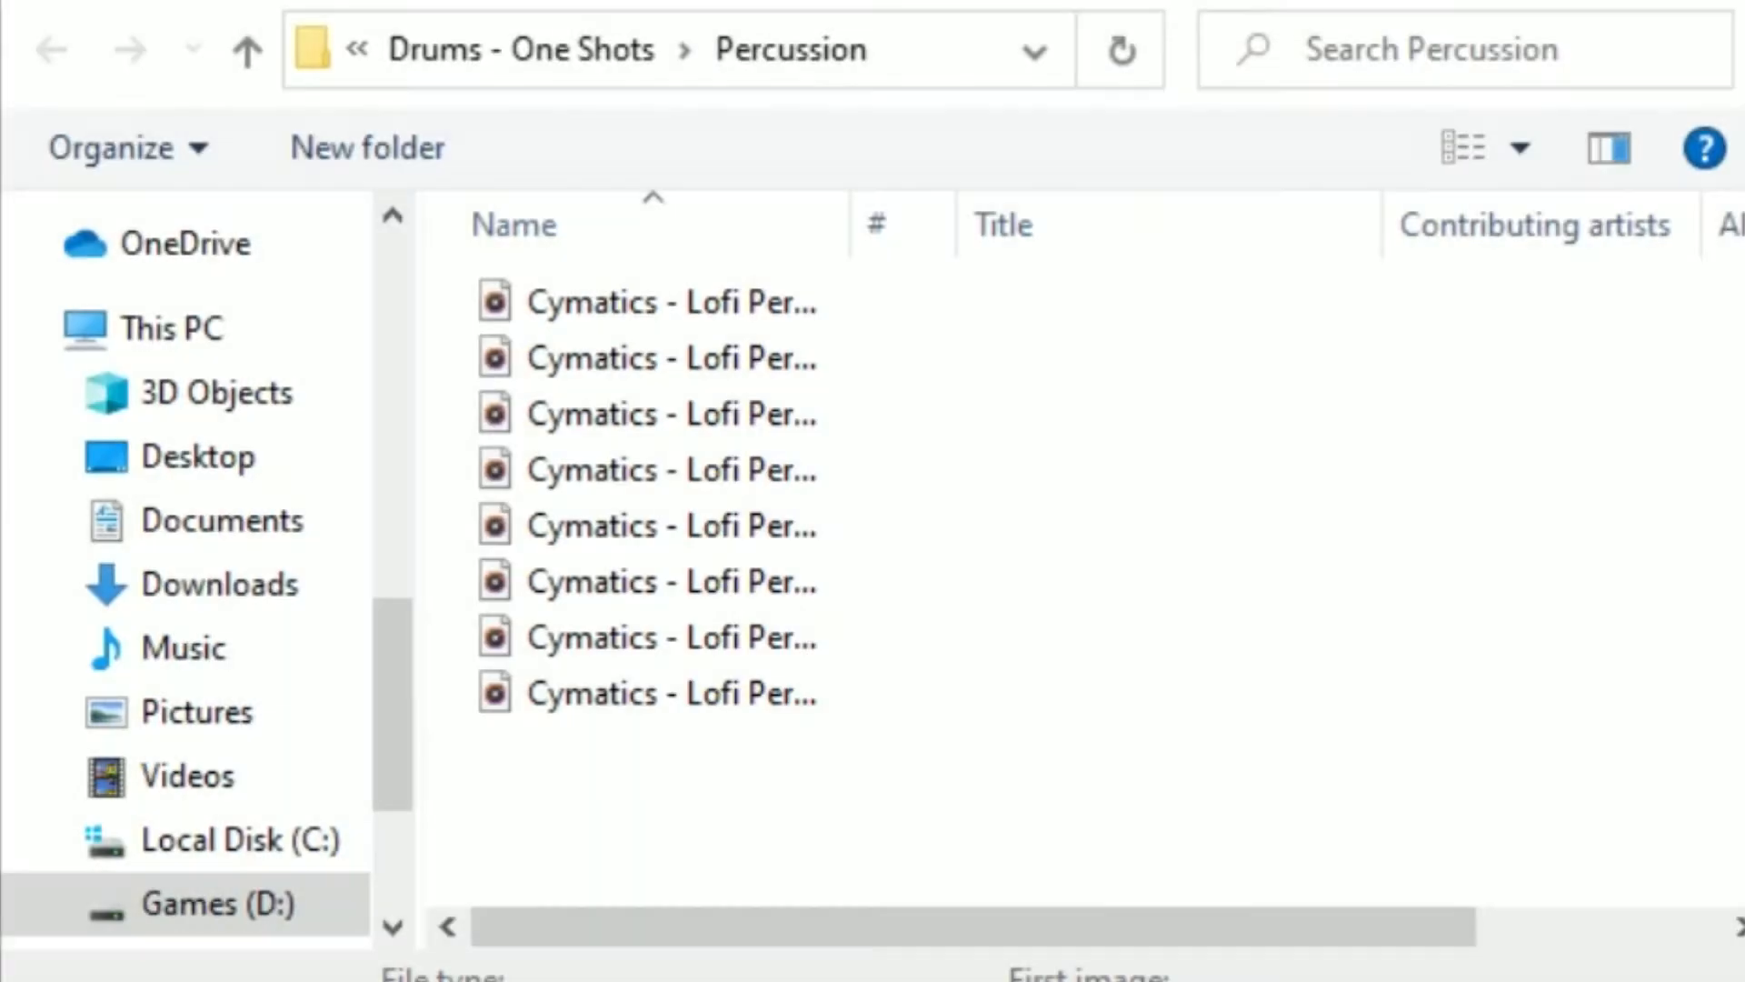
left_click(467, 47)
left_click(484, 64)
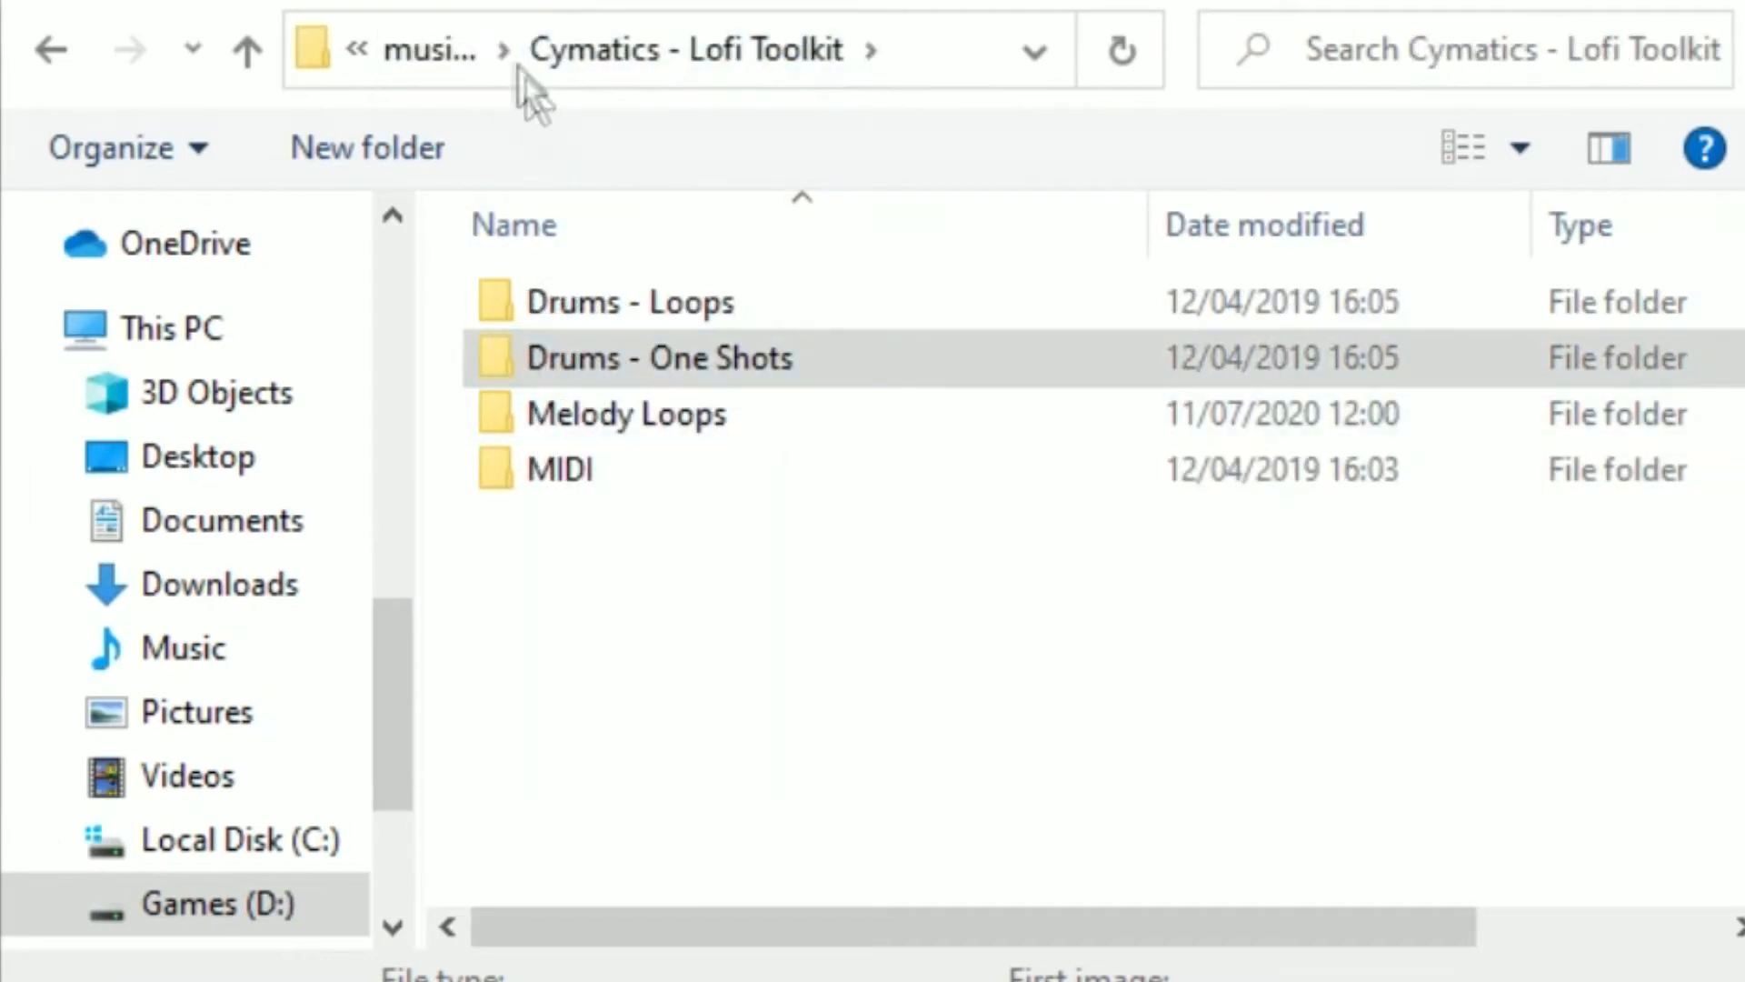
left_click(416, 50)
double_click(647, 532)
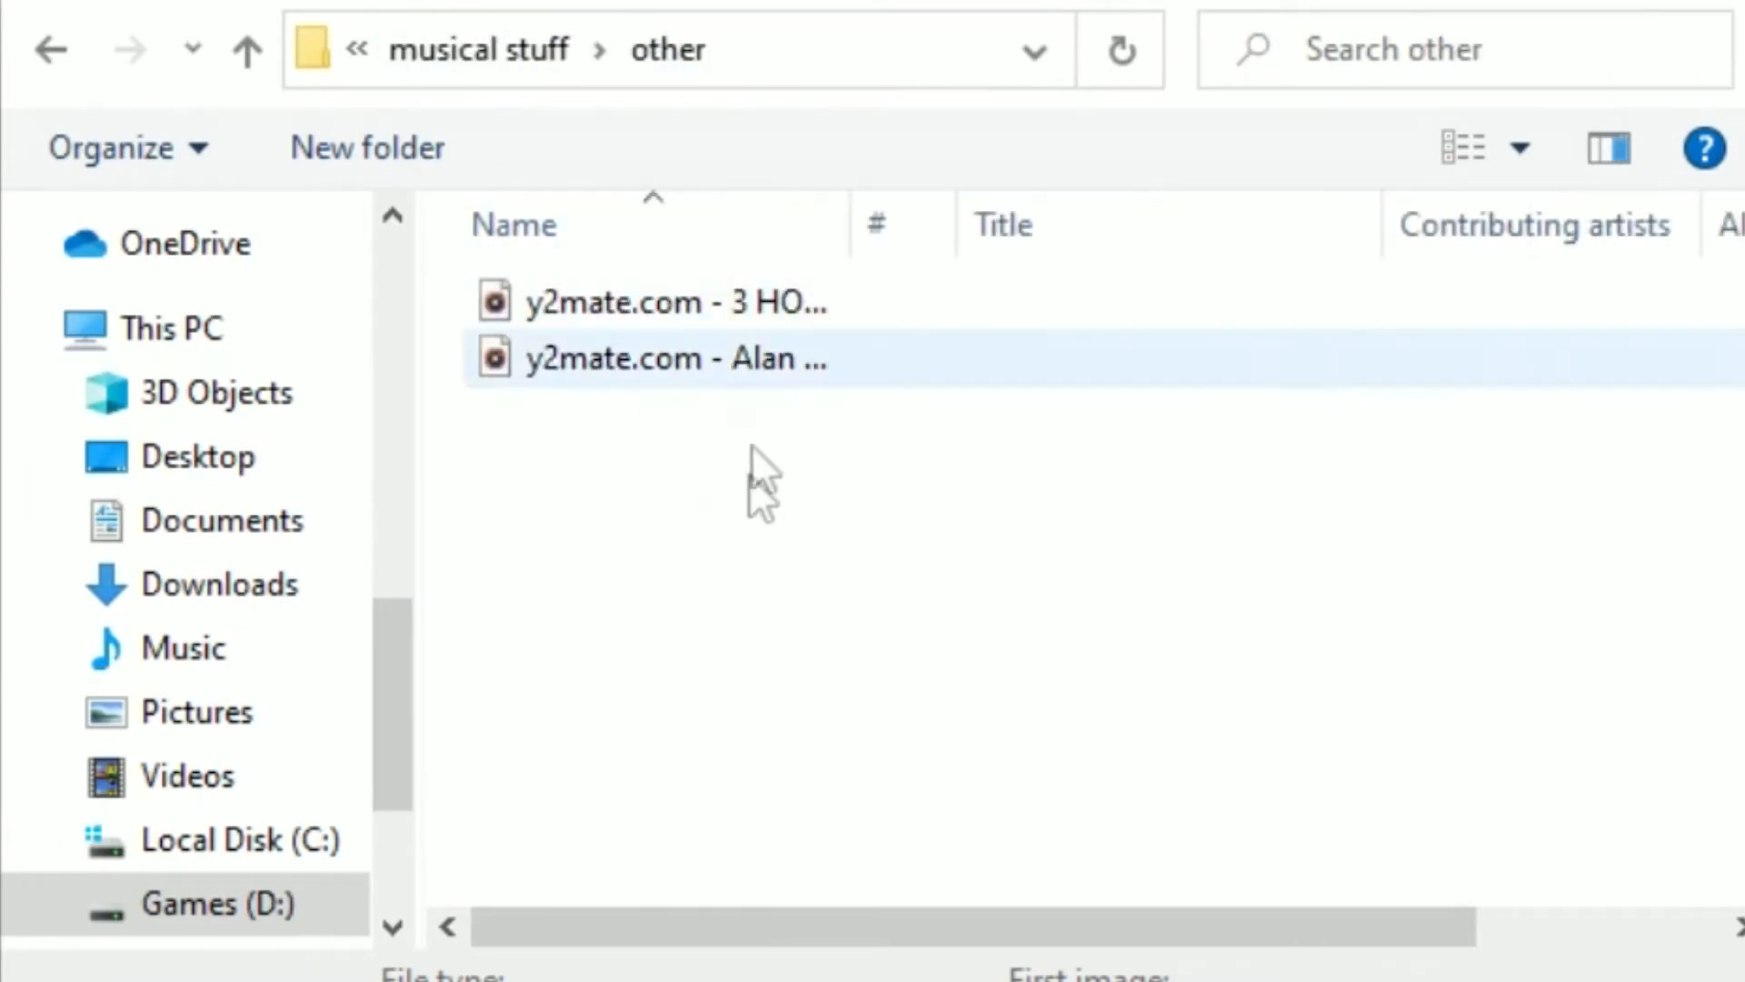
mouse_move(664, 301)
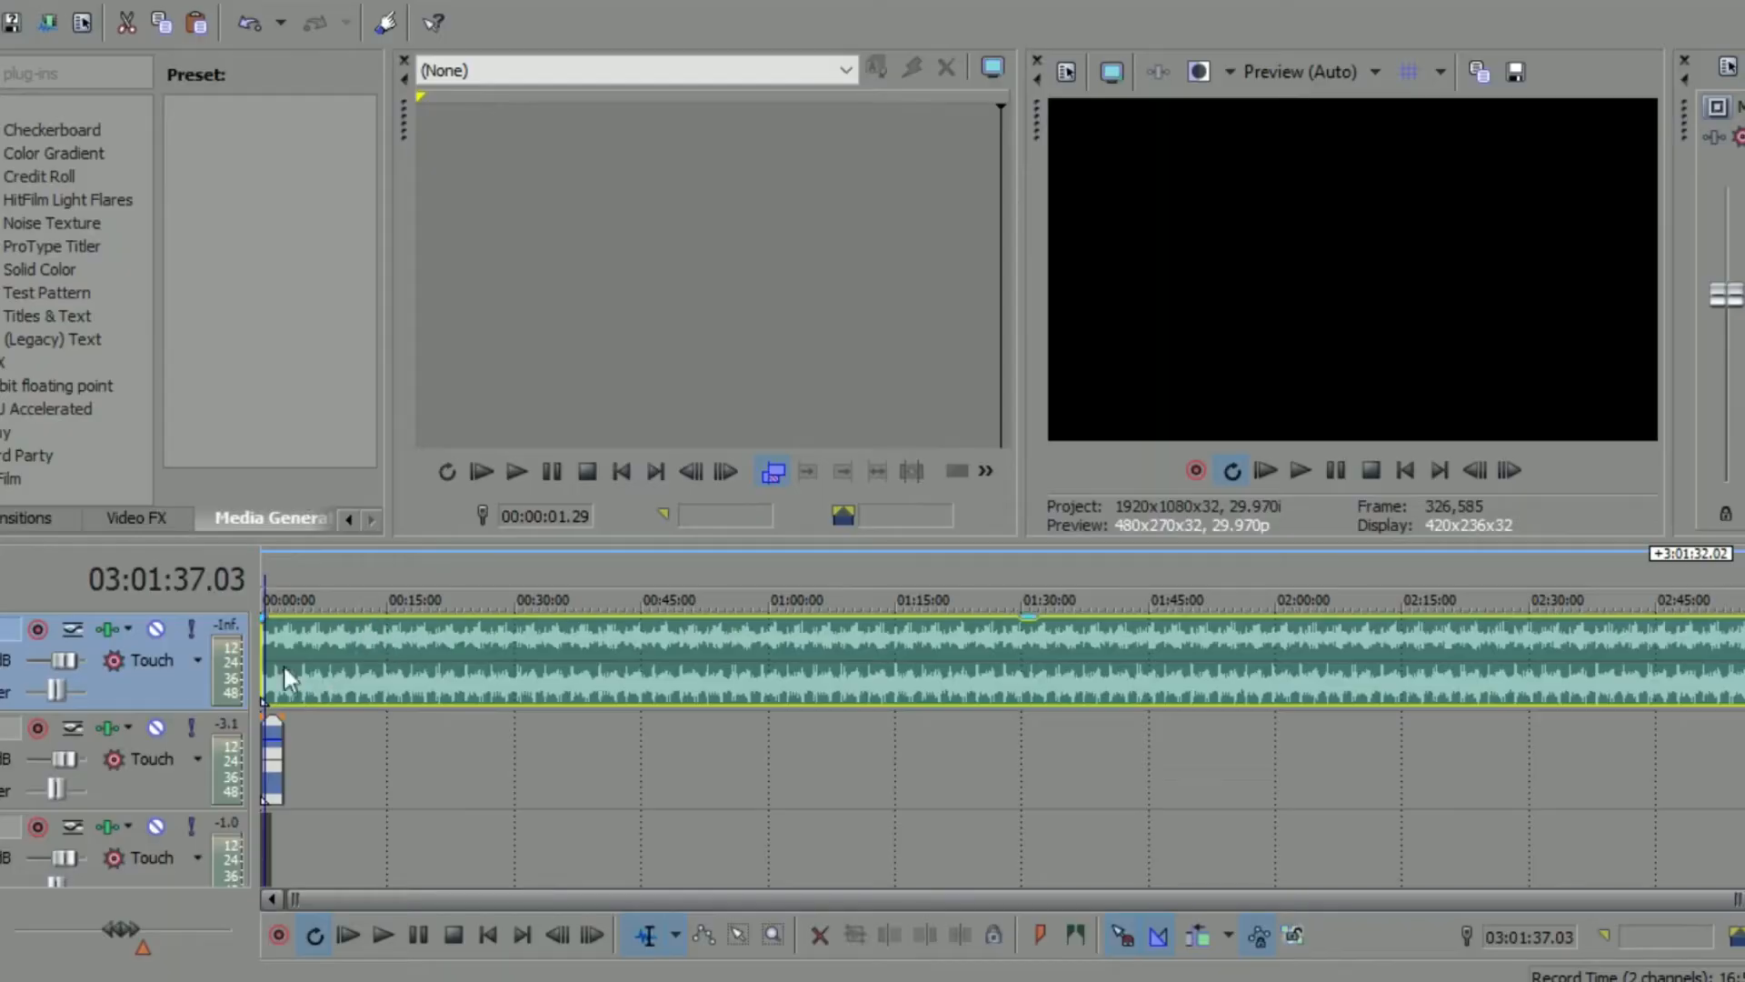
Trim the end of the long audio event on the new track to match the melody's end at 00:02:46.27.
left_click_drag(1740, 654, 290, 655)
left_click(277, 653)
scroll(277, 652, "up", 8)
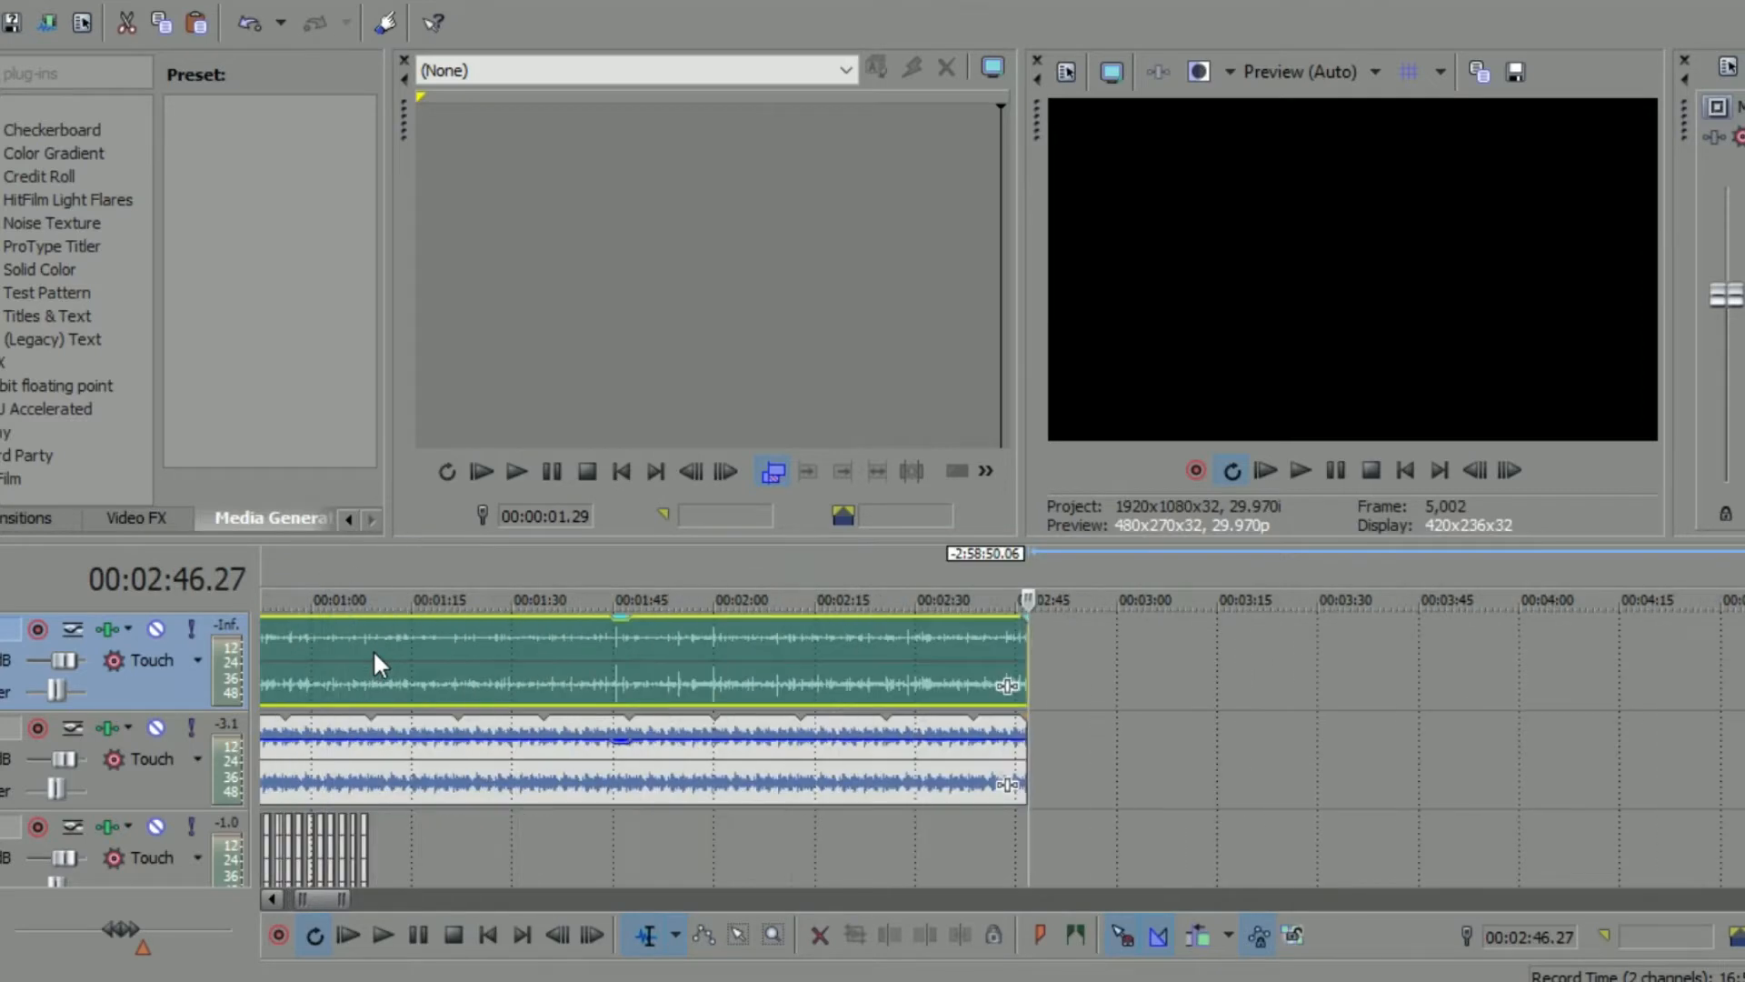
Add a fade-in of about 5 seconds to the new track's event and lower its gain to about -15 dB.
scroll(373, 649, "down", 5)
left_click(304, 648)
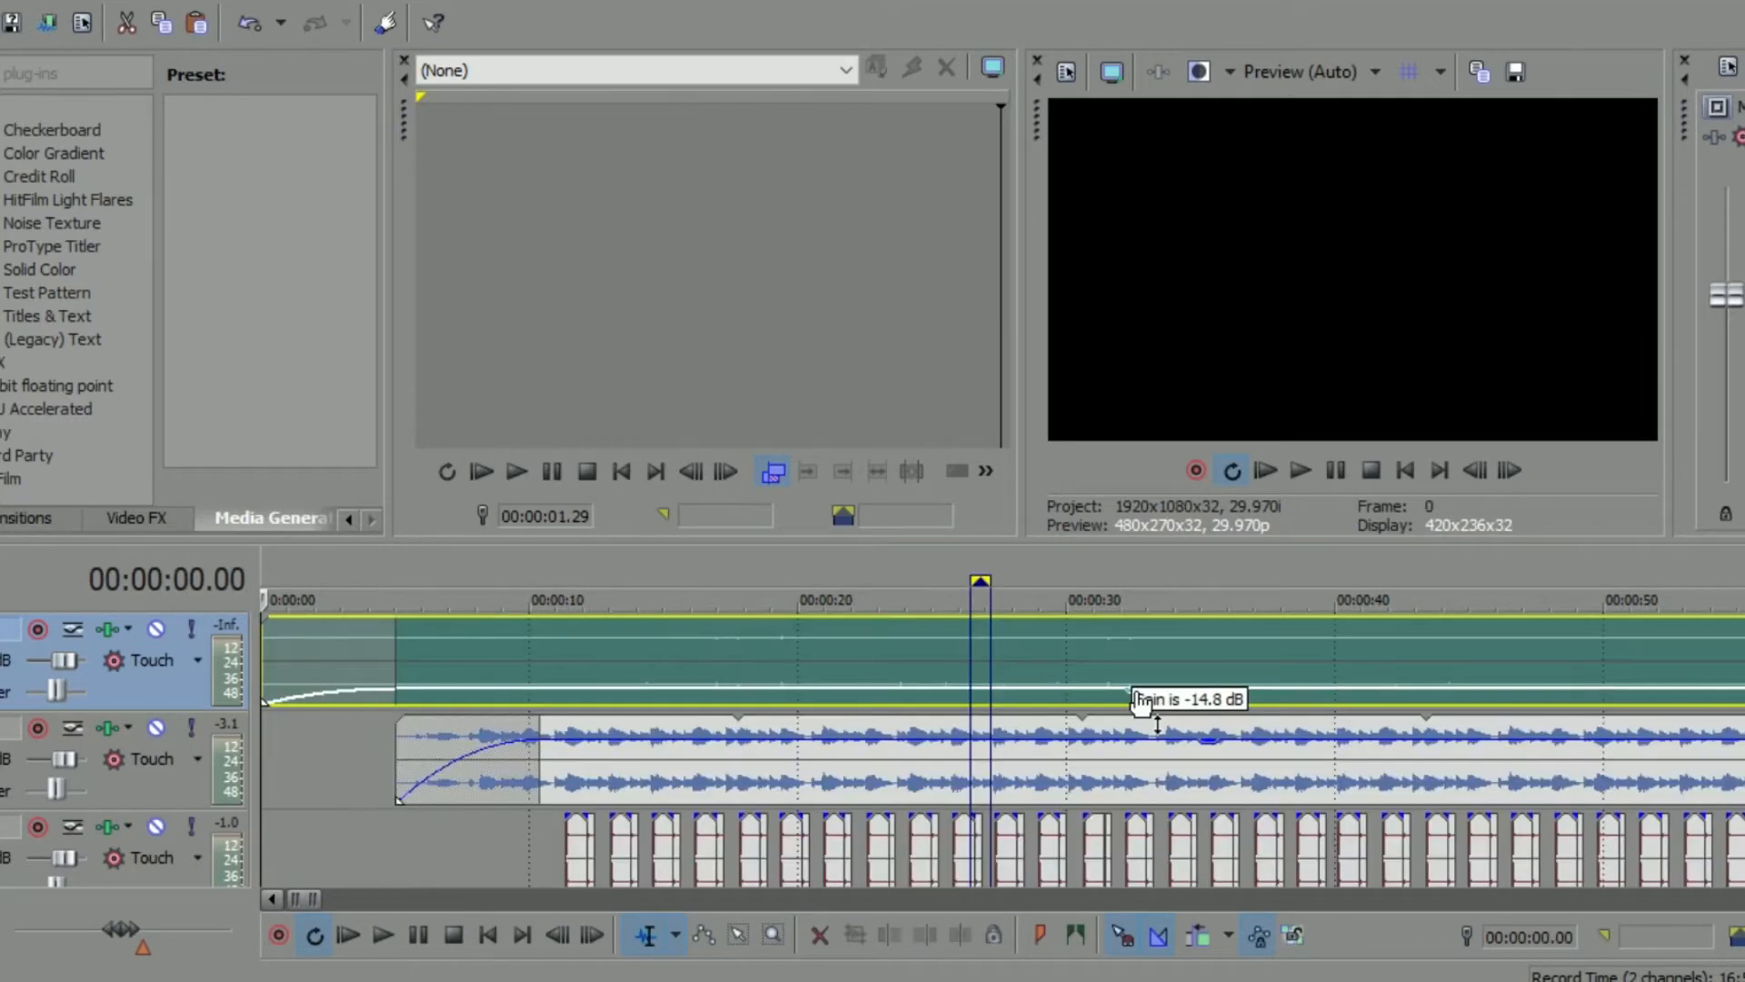
left_click_drag(1155, 709, 1143, 707)
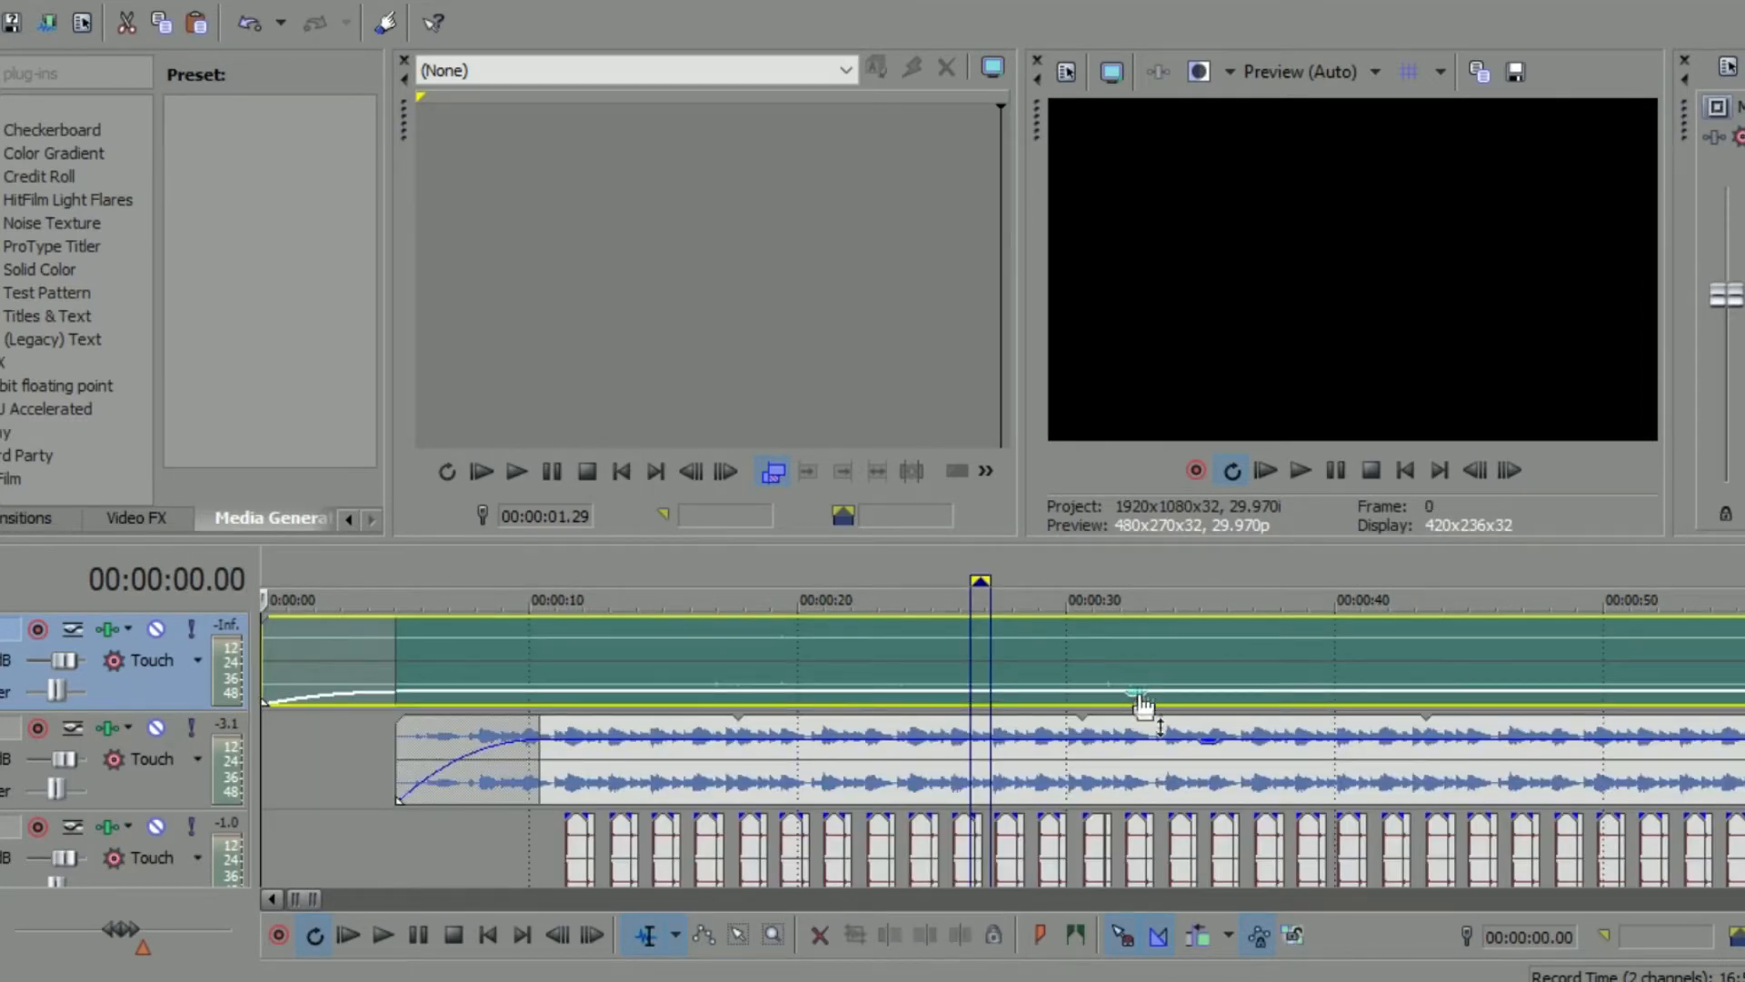
scroll(718, 649, "down", 2)
scroll(892, 712, "down", 2)
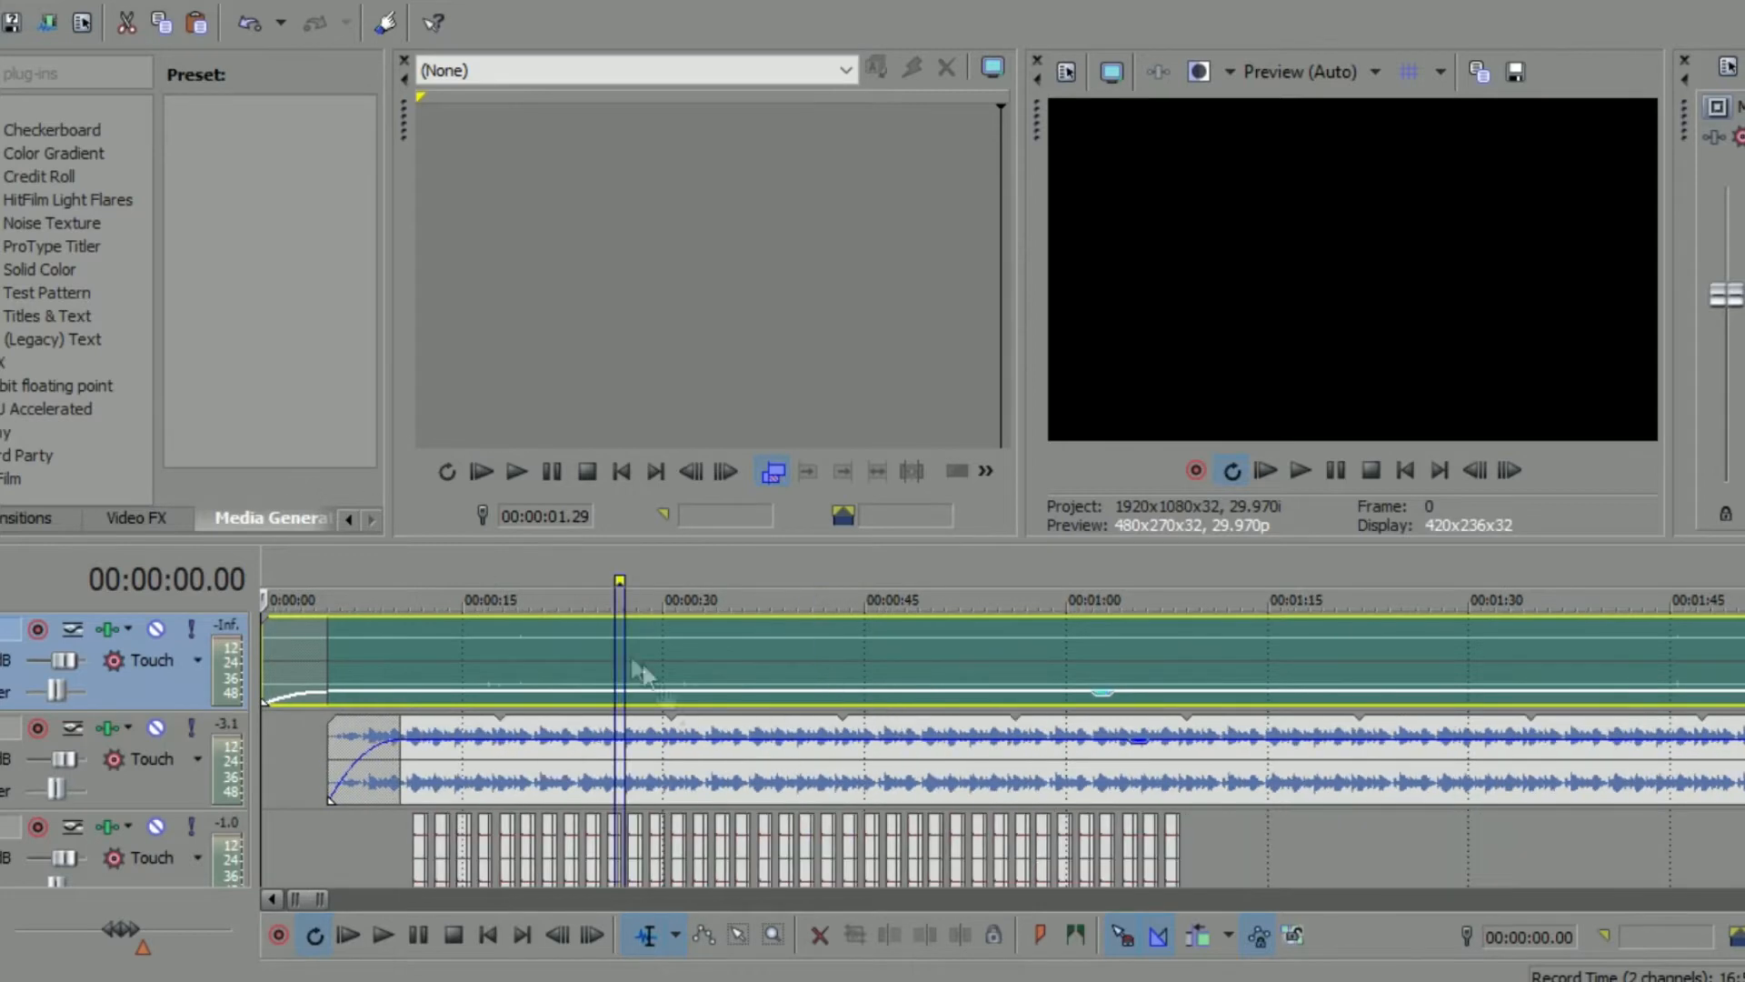
scroll(1116, 636, "down", 3)
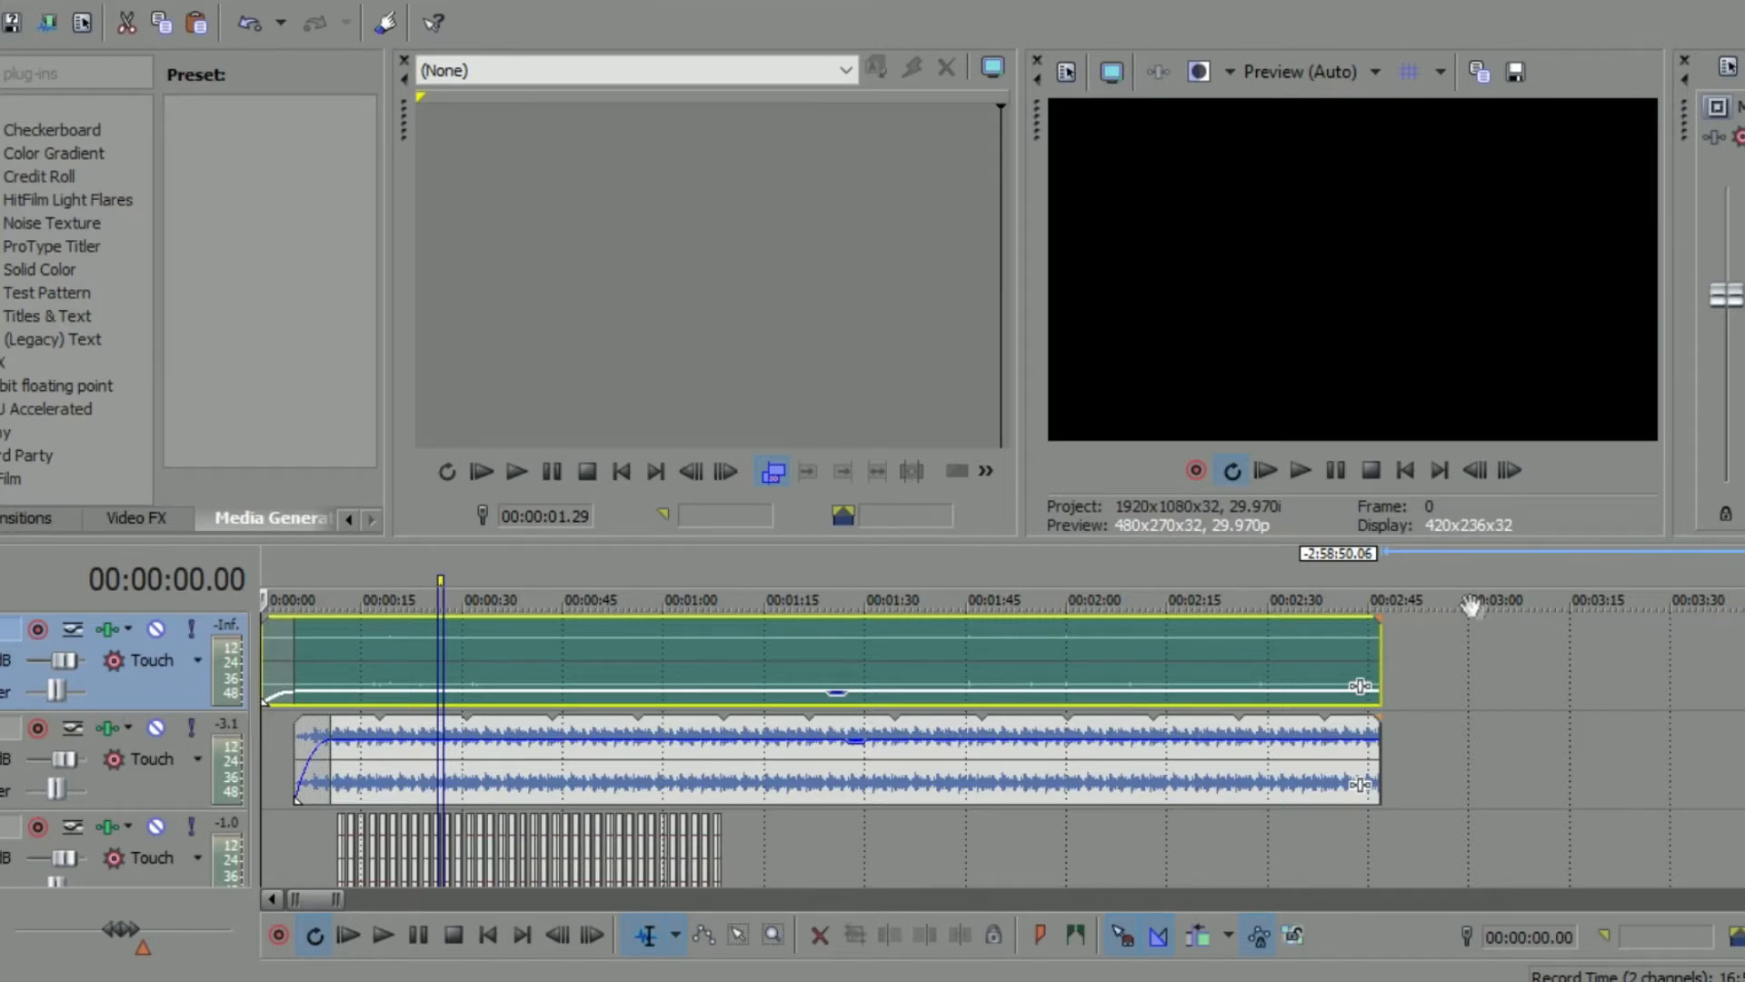
Extend the background audio event to end at 00:02:44.27 and add a fade-out of about 2 seconds.
left_click_drag(1381, 659, 1405, 657)
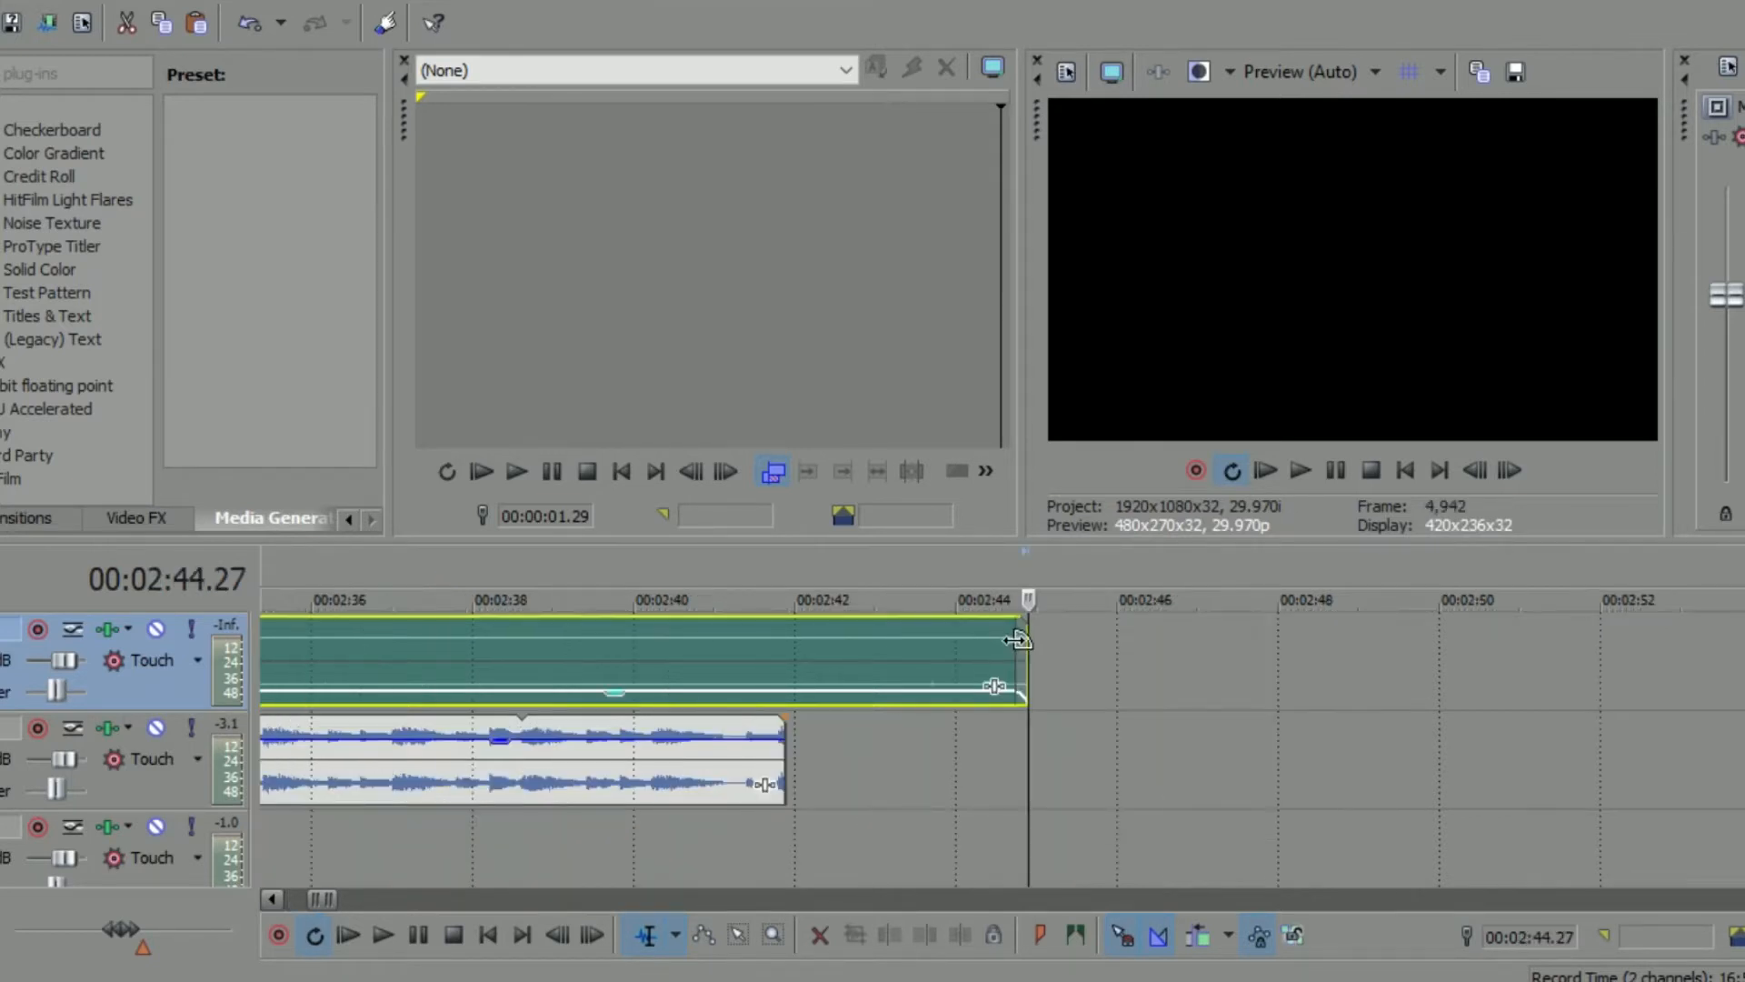
left_click_drag(1020, 639, 852, 640)
Add a fade-out to the end of the melody event and lengthen it toward the event's start.
left_click(772, 720)
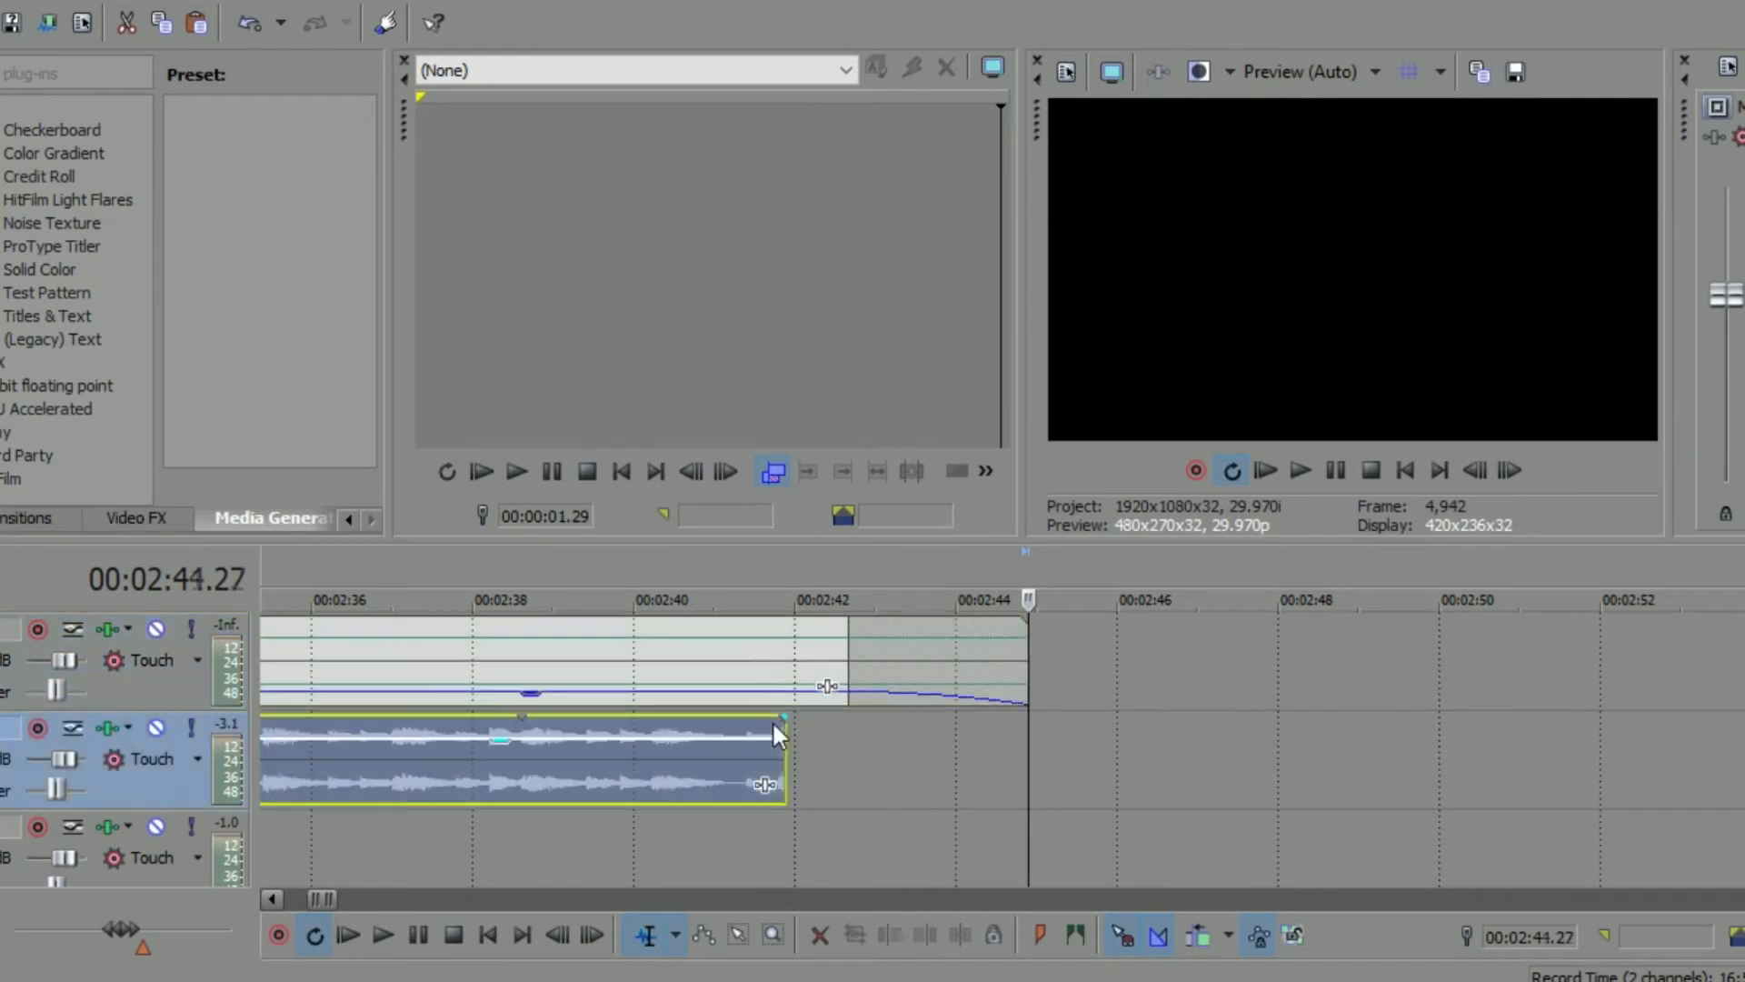
scroll(771, 720, "up", 6)
left_click_drag(1298, 723, 888, 724)
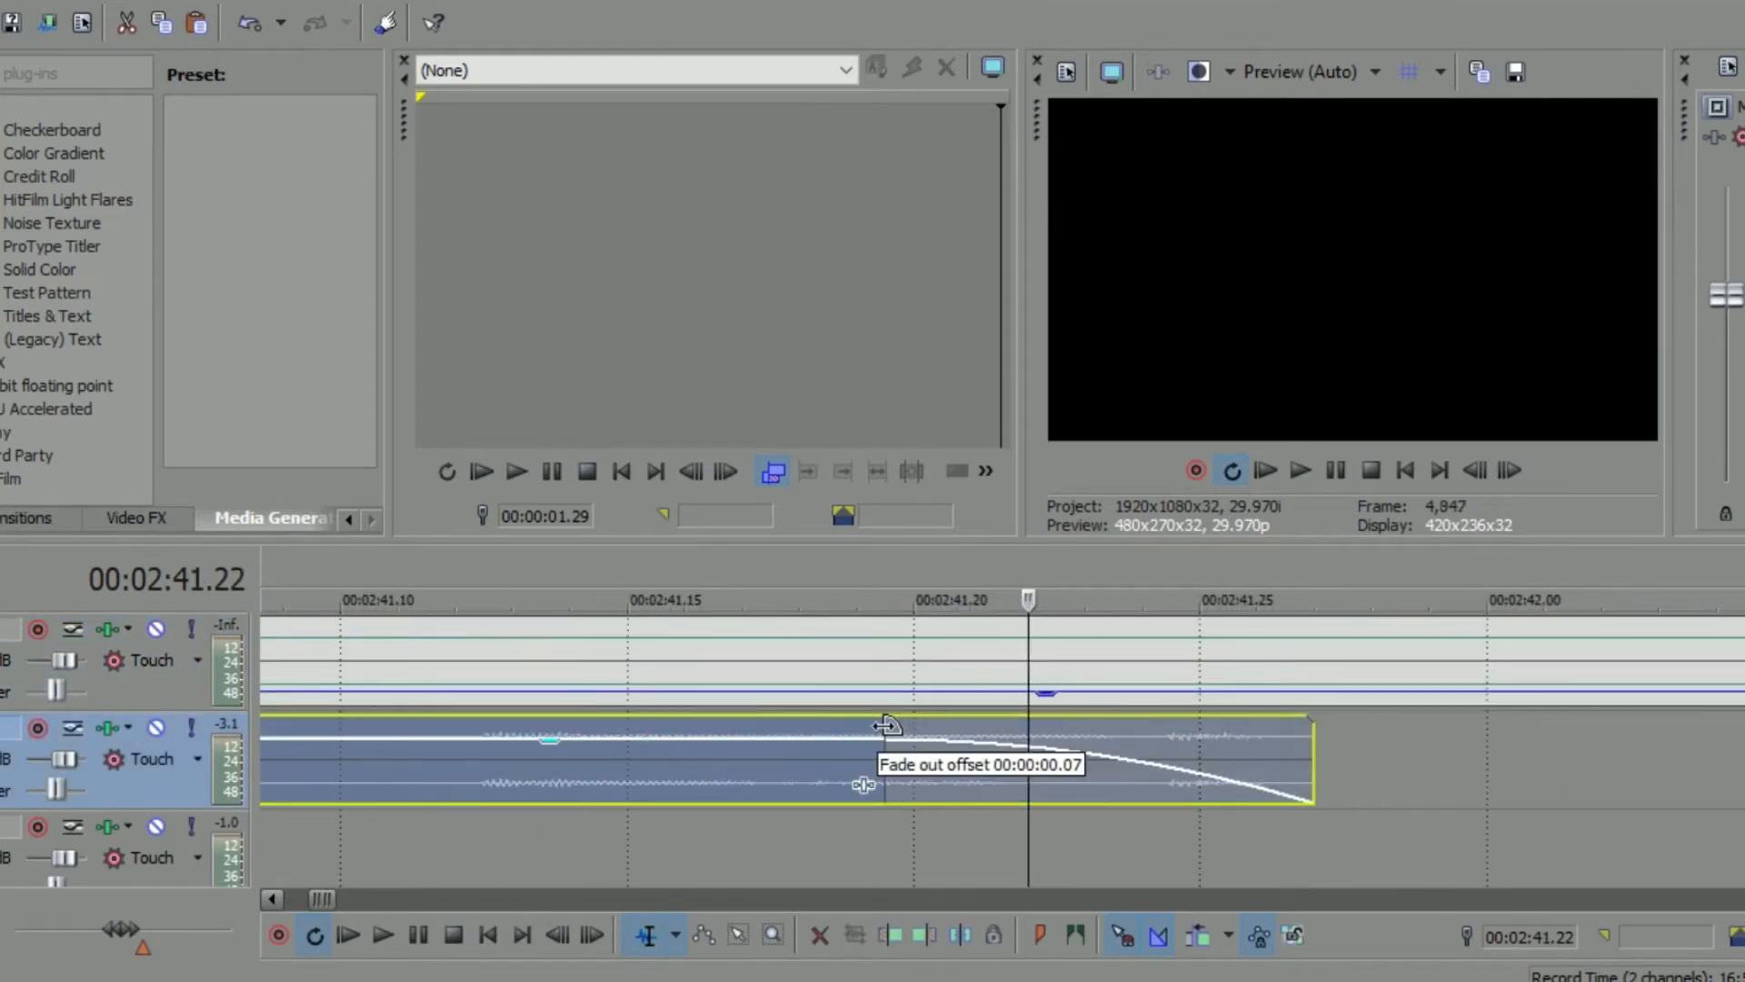
scroll(888, 724, "down", 4)
left_click_drag(1032, 750, 823, 746)
scroll(1035, 750, "down", 4)
left_click_drag(1034, 750, 904, 740)
scroll(903, 741, "down", 6)
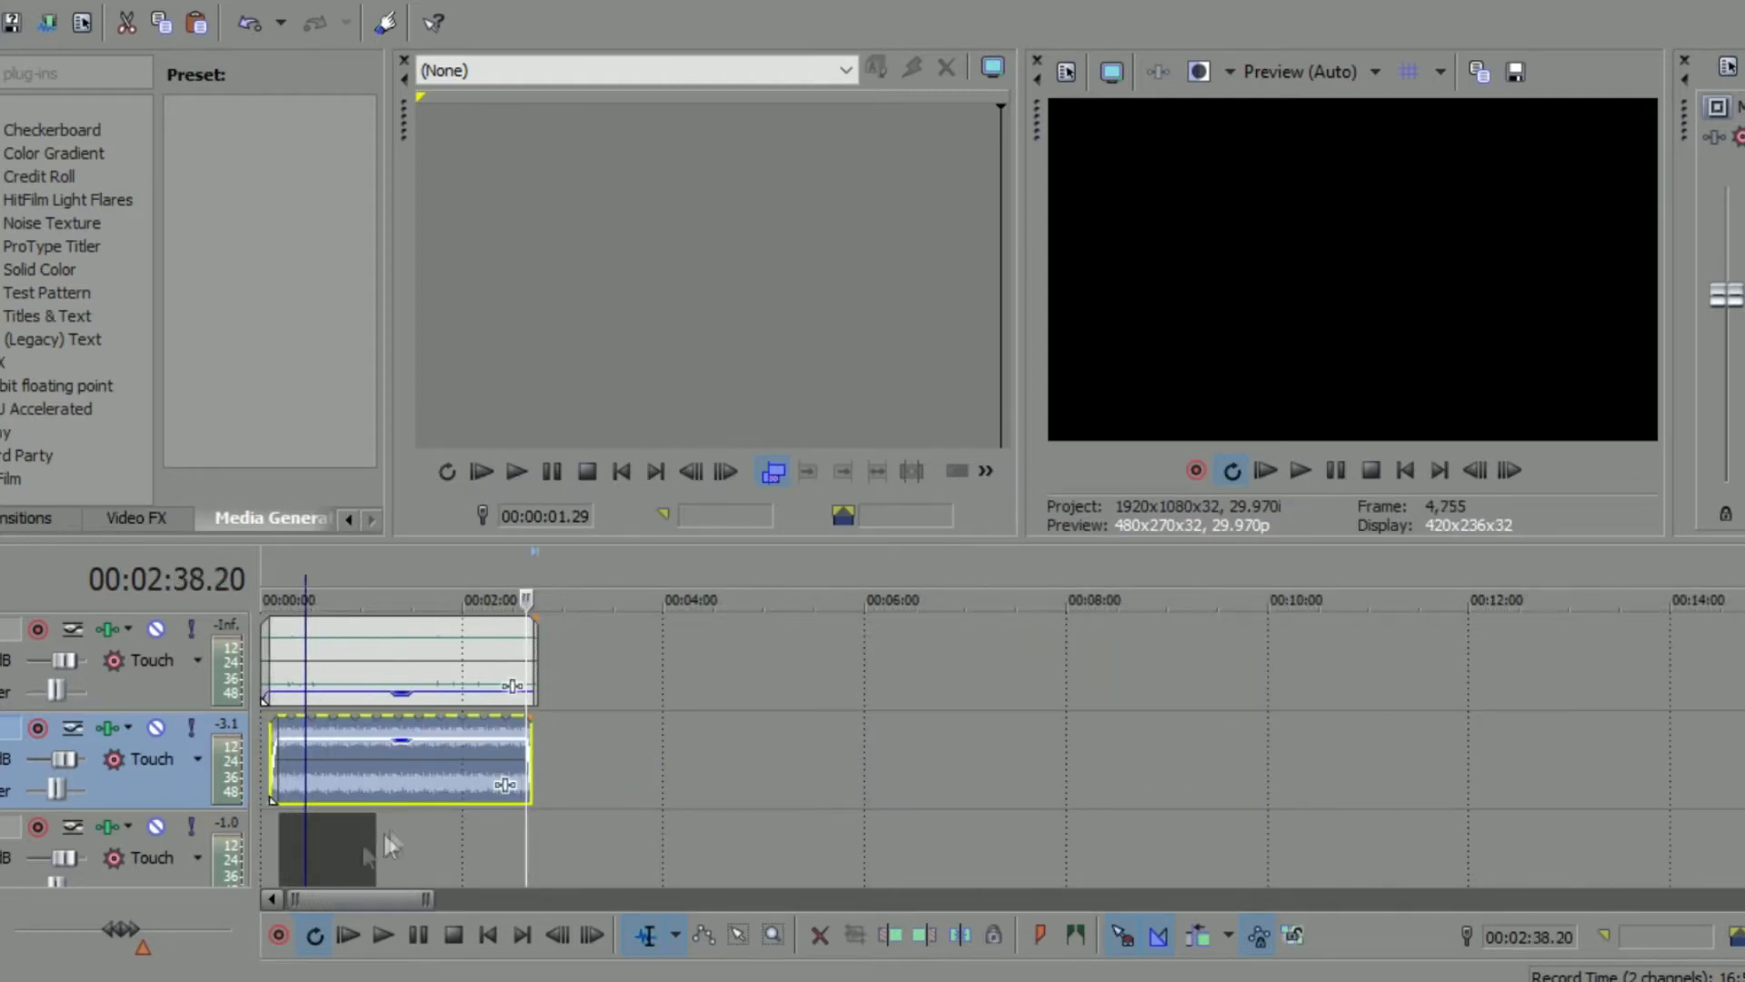
Import another melody loop from the "Melody Loops" folder of "Cymatics - Lofi Toolkit".
left_click(271, 836)
scroll(1136, 829, "up", 7)
scroll(1250, 820, "down", 2)
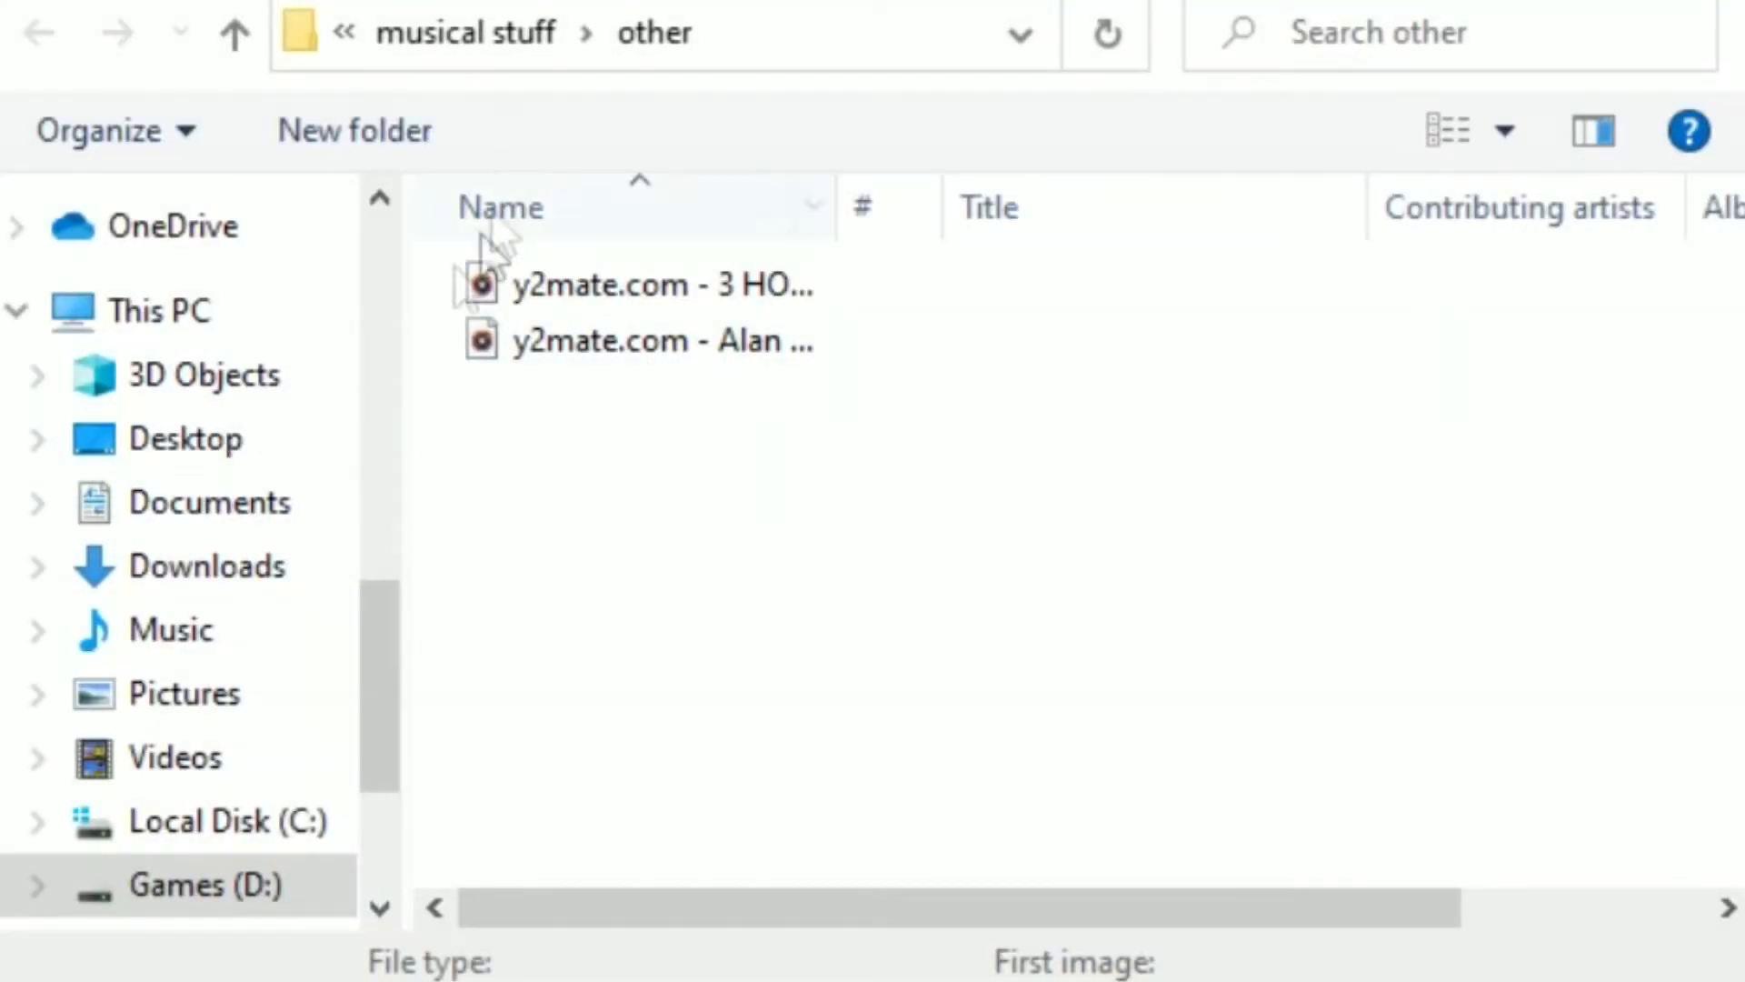
left_click(427, 29)
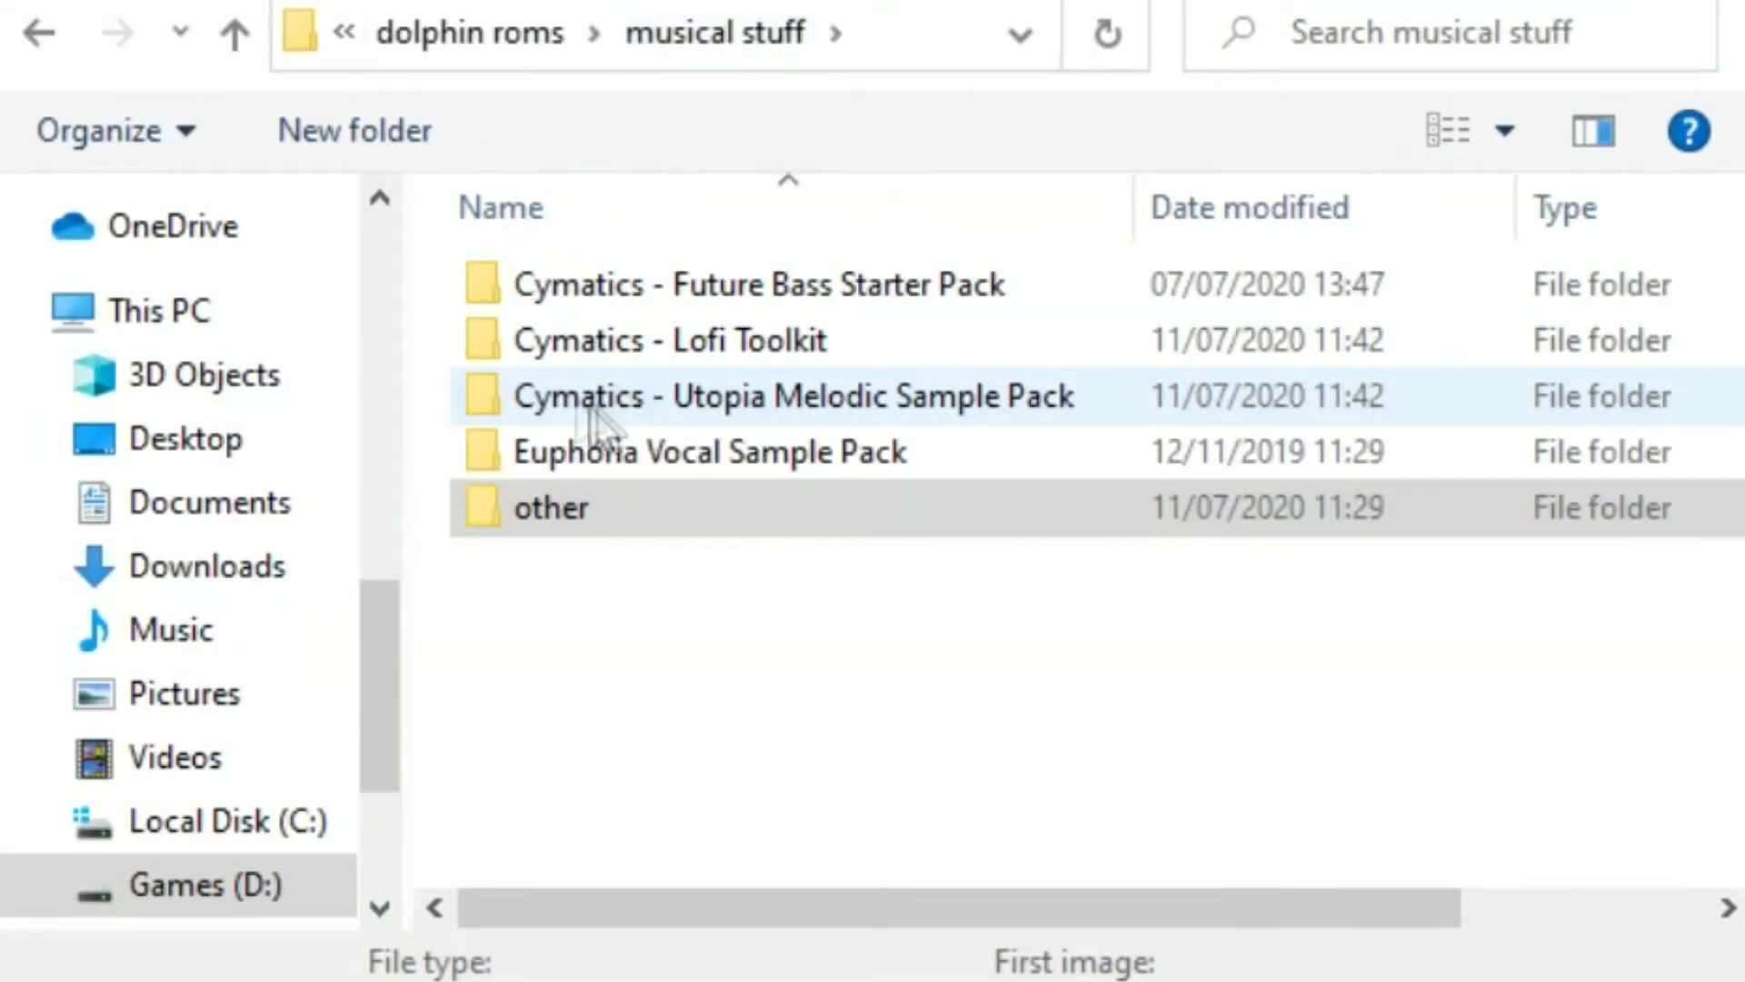
left_click(650, 338)
double_click(649, 338)
left_click(597, 394)
double_click(597, 394)
left_click(618, 838)
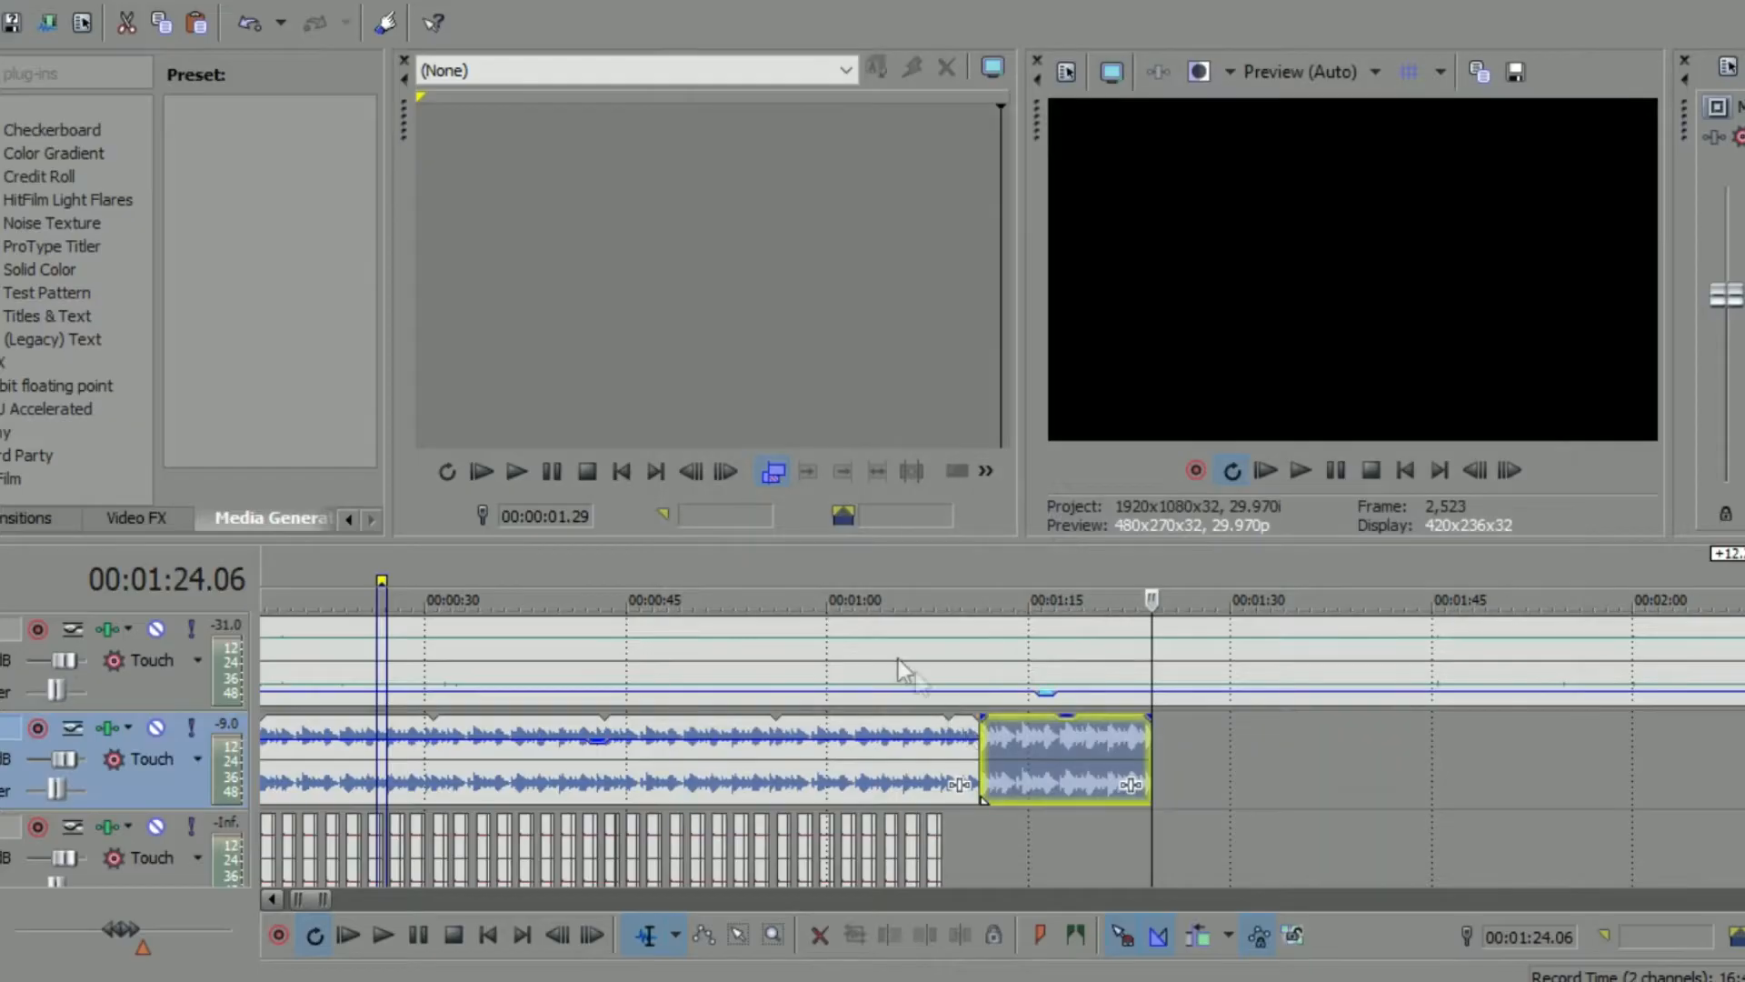
Delete the new loop's opening piece before about 00:01:14 and move the rest against the end of the first melody.
left_click(1050, 751)
key("space")
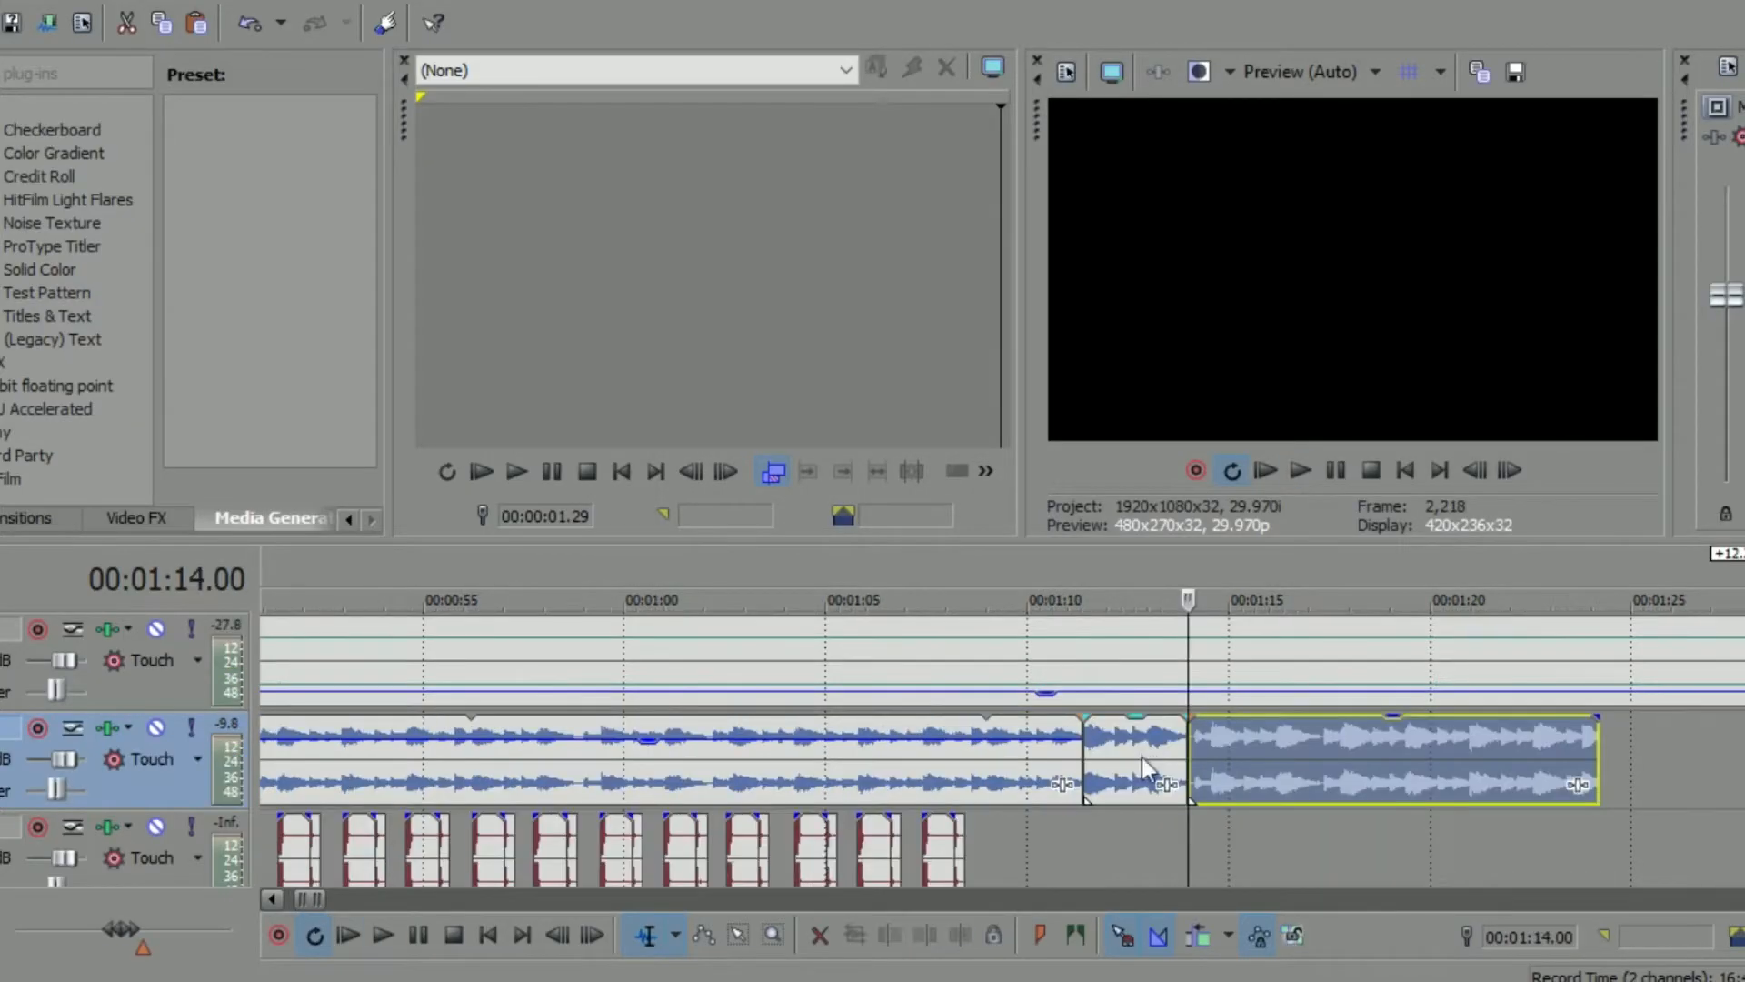
right_click(1141, 756)
left_click(1172, 402)
left_click_drag(1255, 733, 1149, 728)
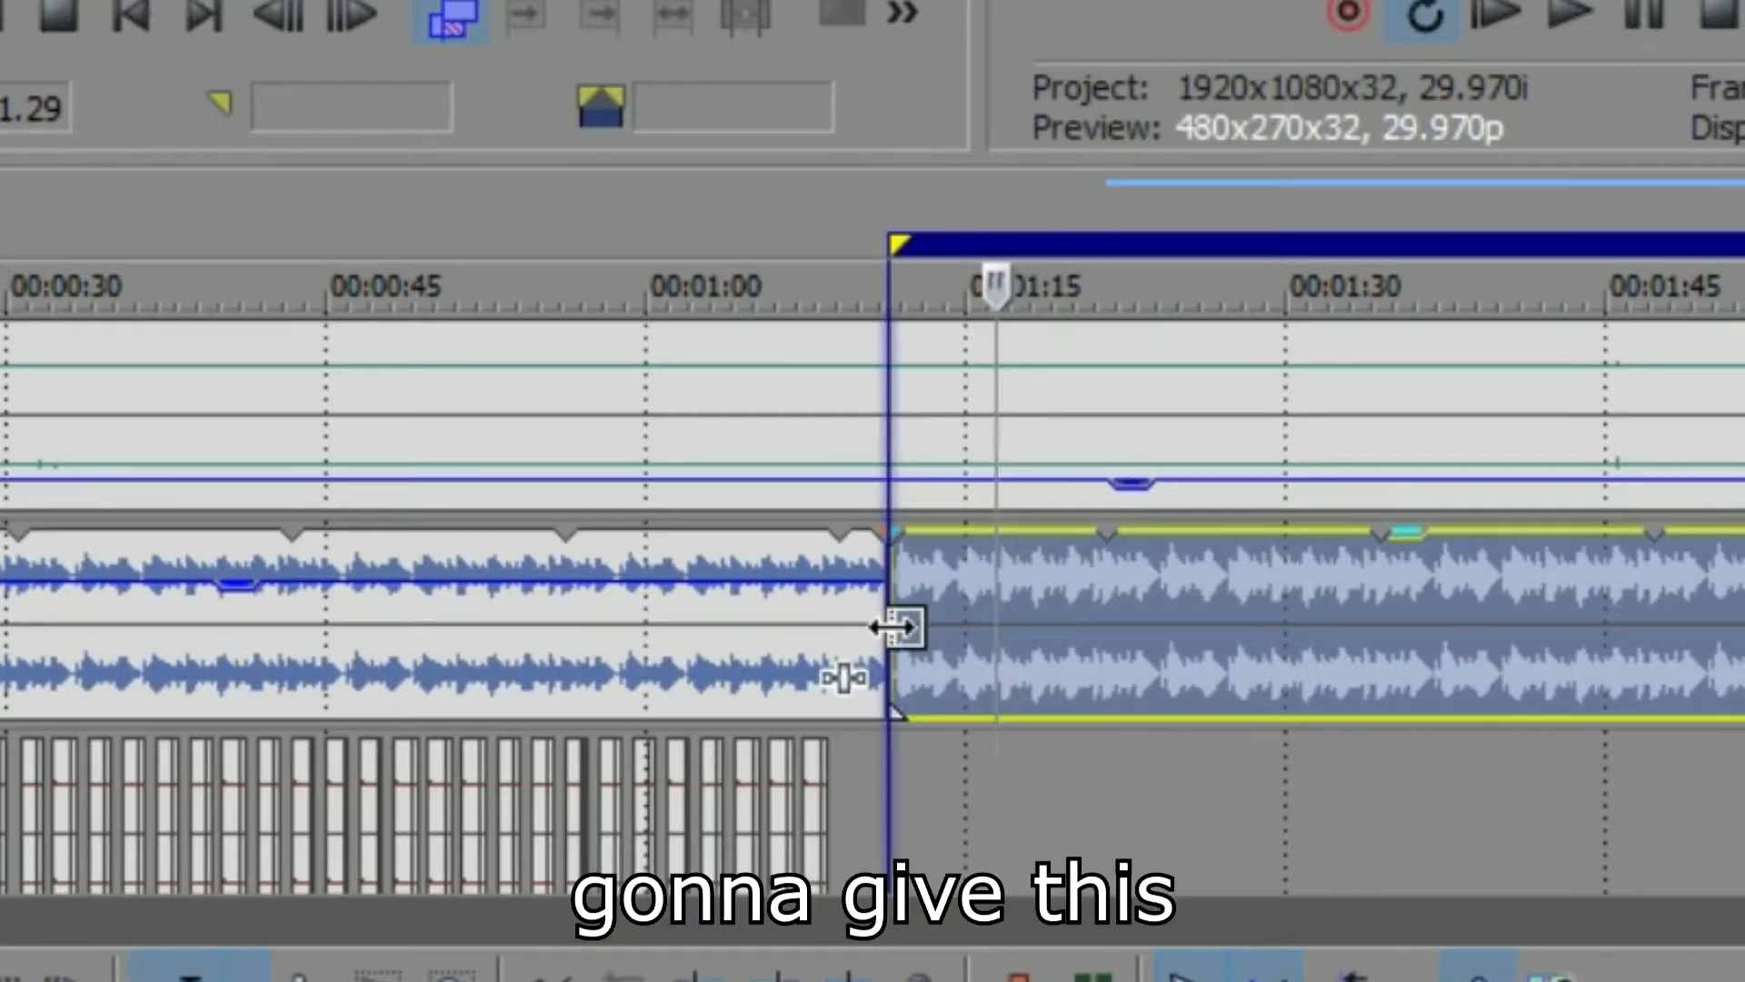
Crossfade the second loop with the first melody over 1 second and with the following quieter loop over about 10 seconds.
left_click_drag(892, 627, 855, 629)
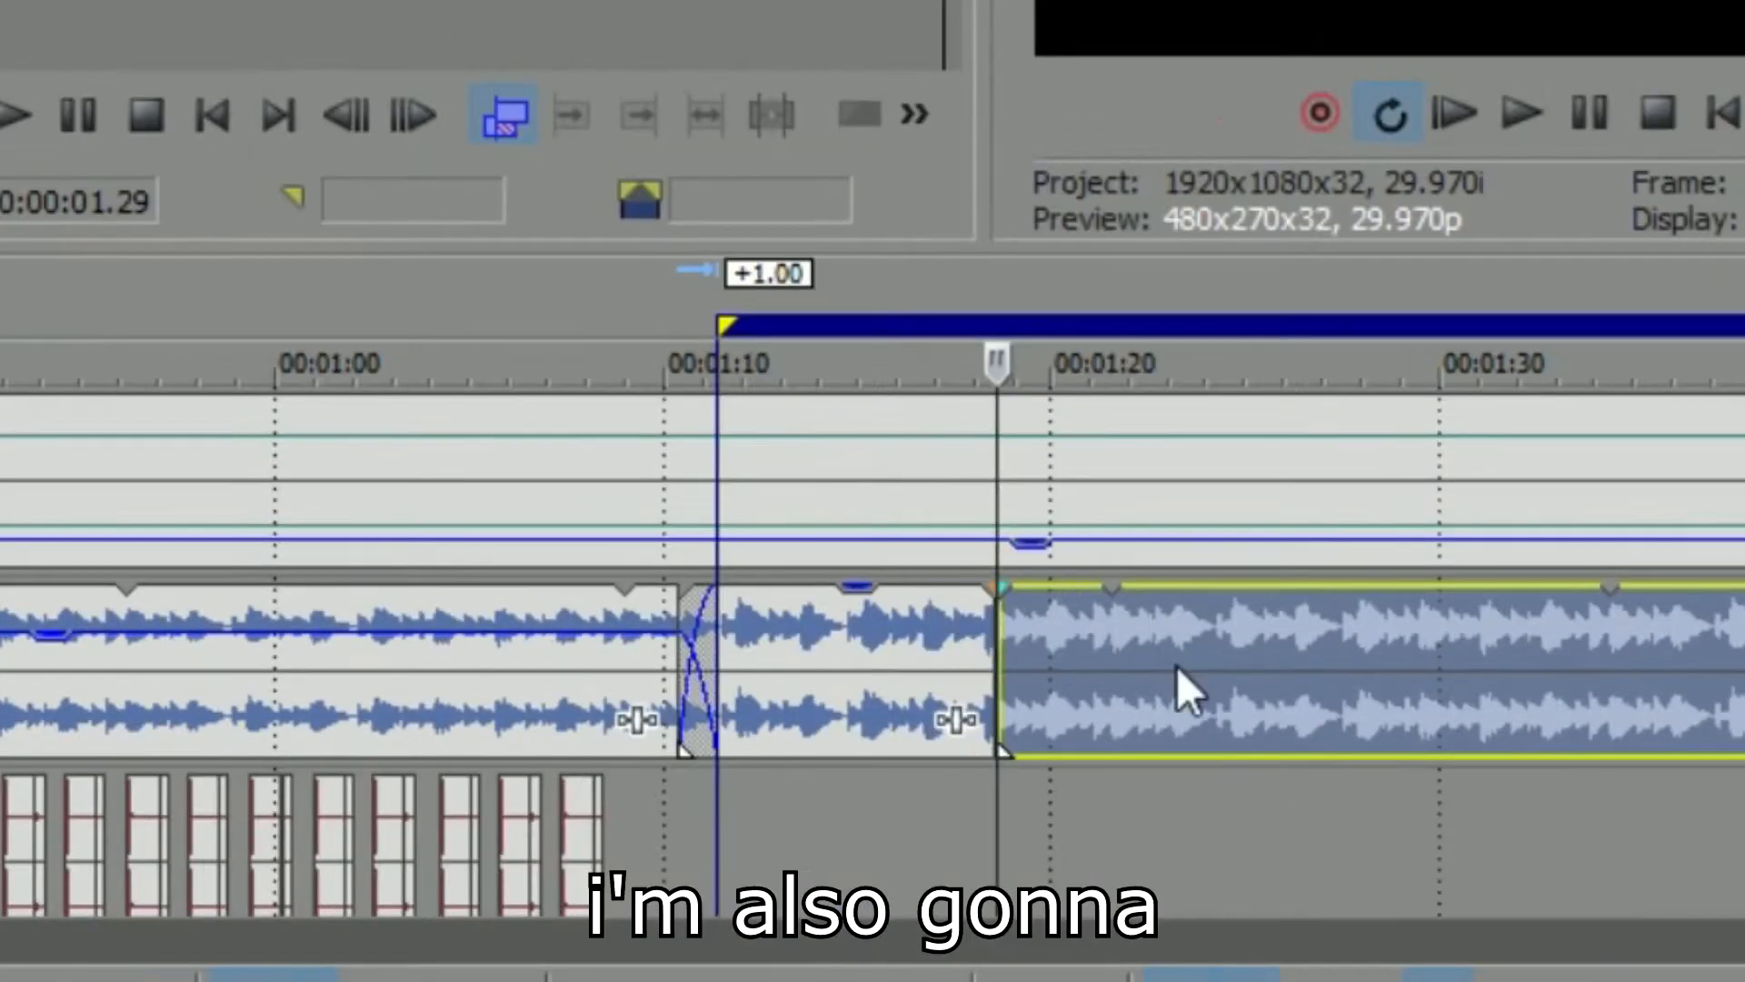
left_click_drag(1021, 642, 976, 656)
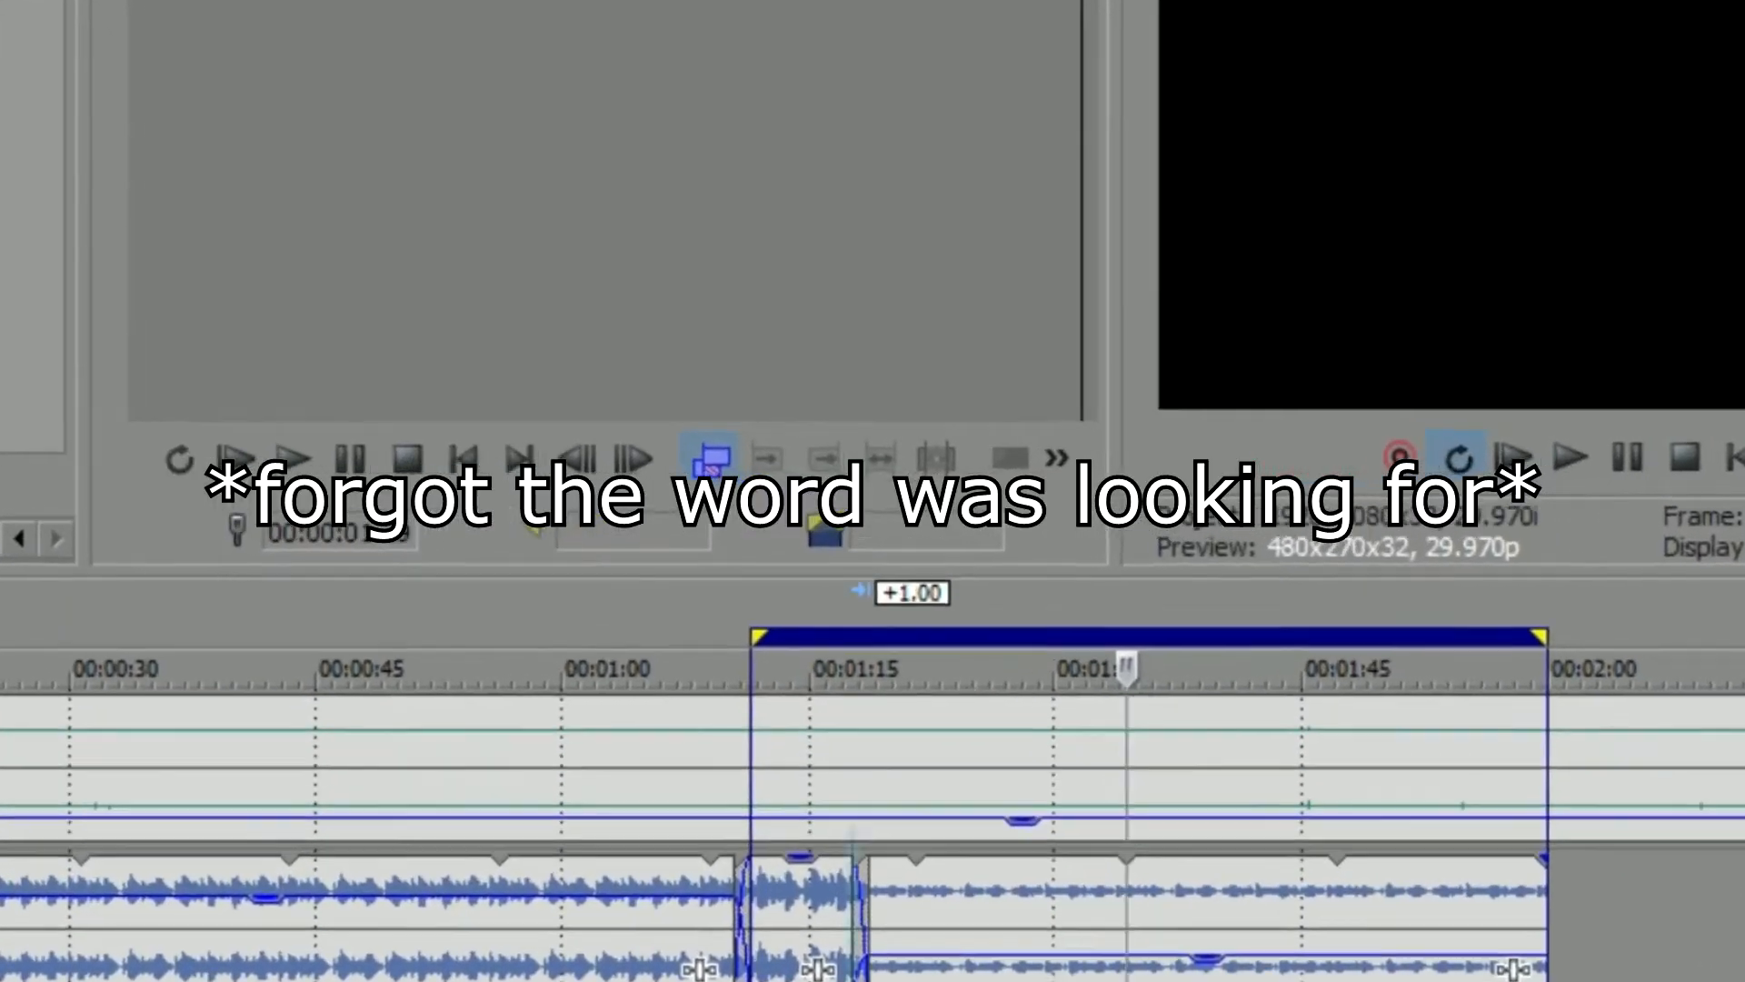
left_click(859, 822)
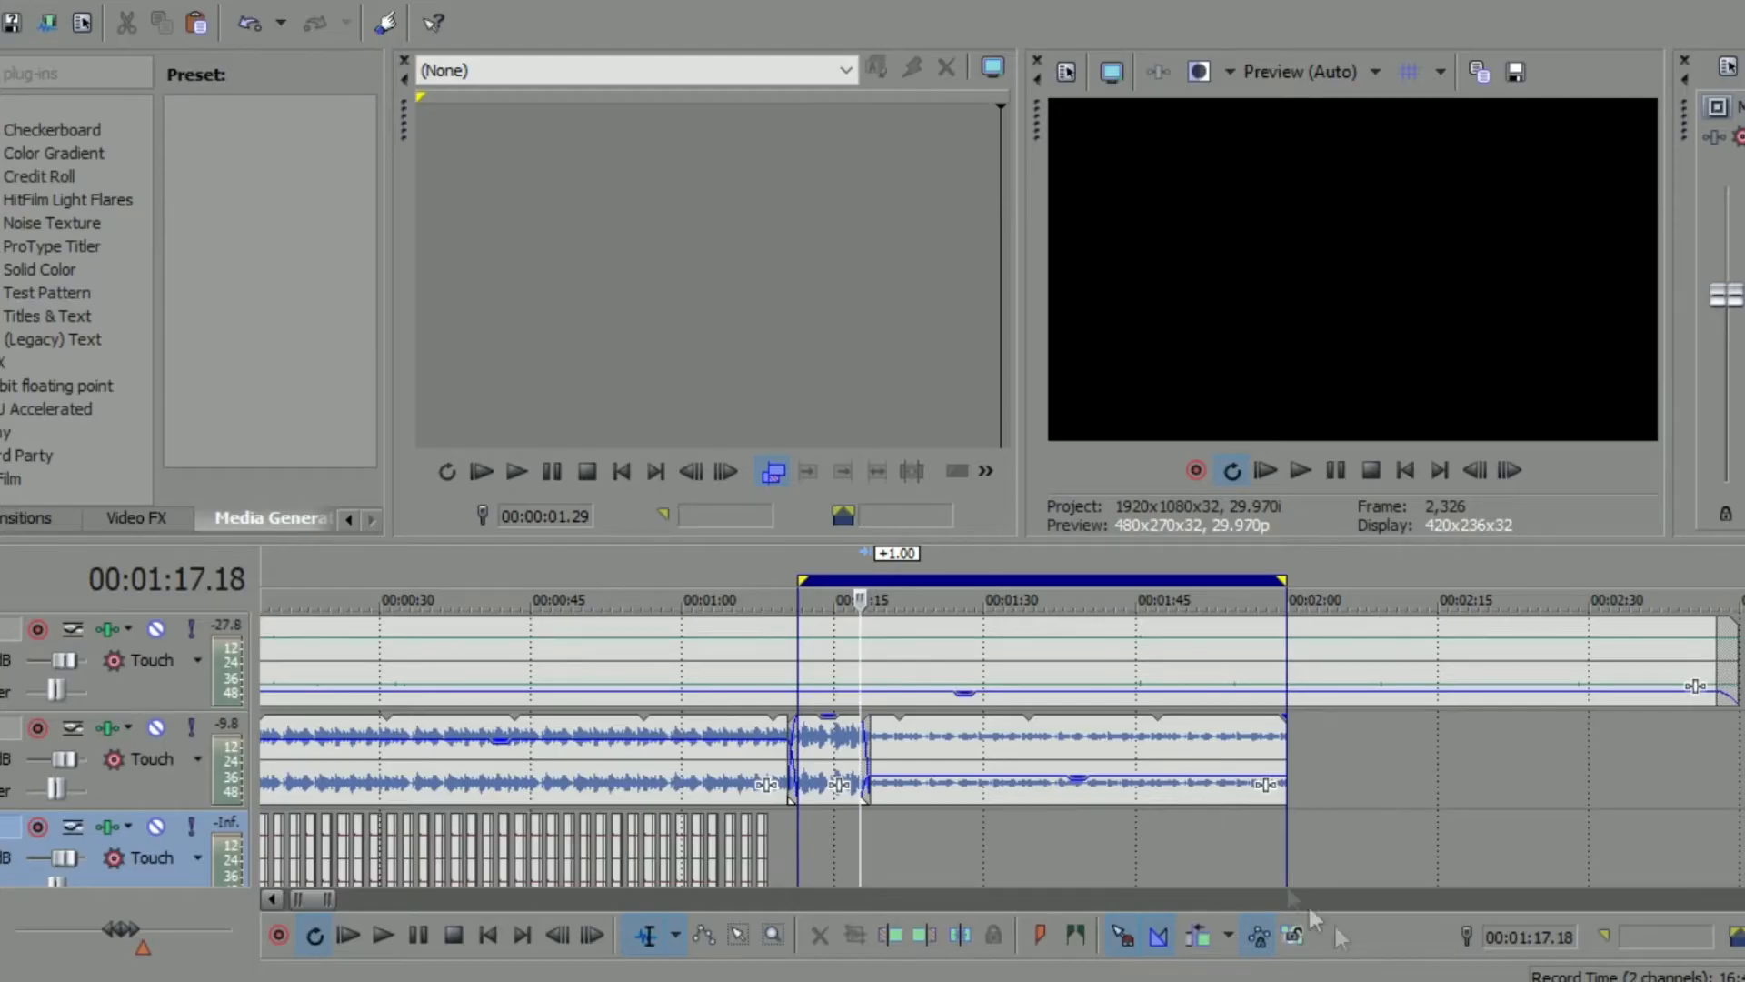
mouse_move(1486, 980)
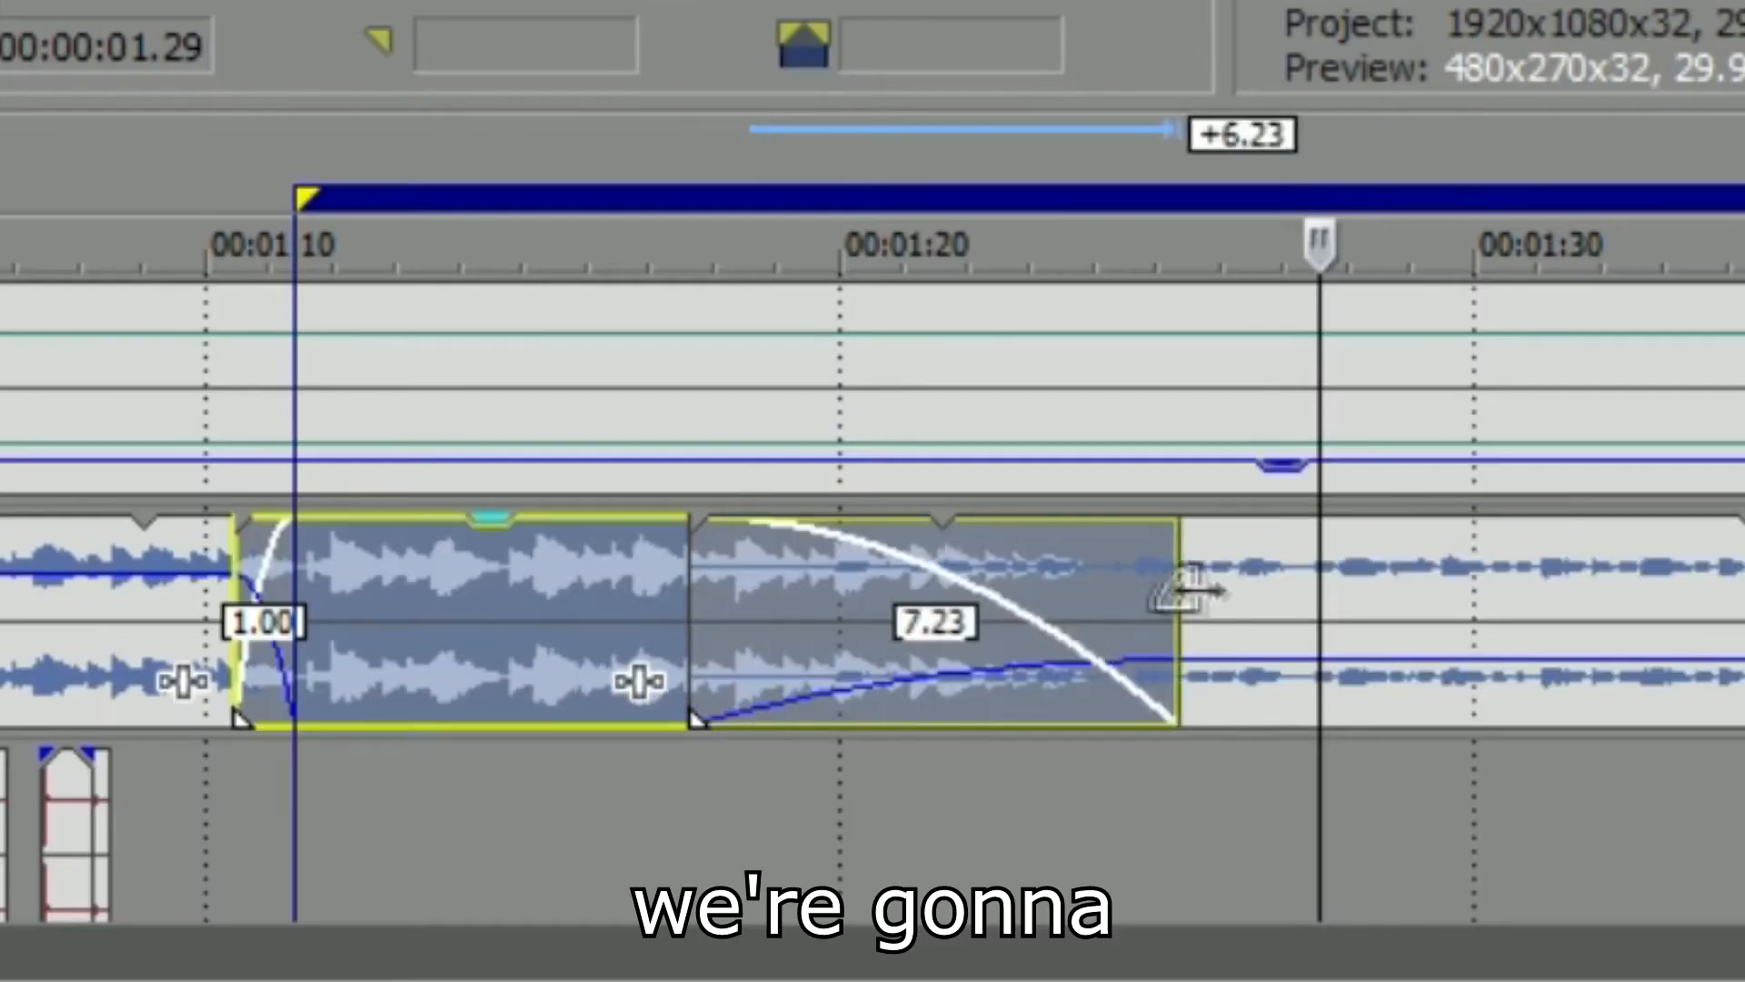
left_click_drag(1186, 591, 1328, 603)
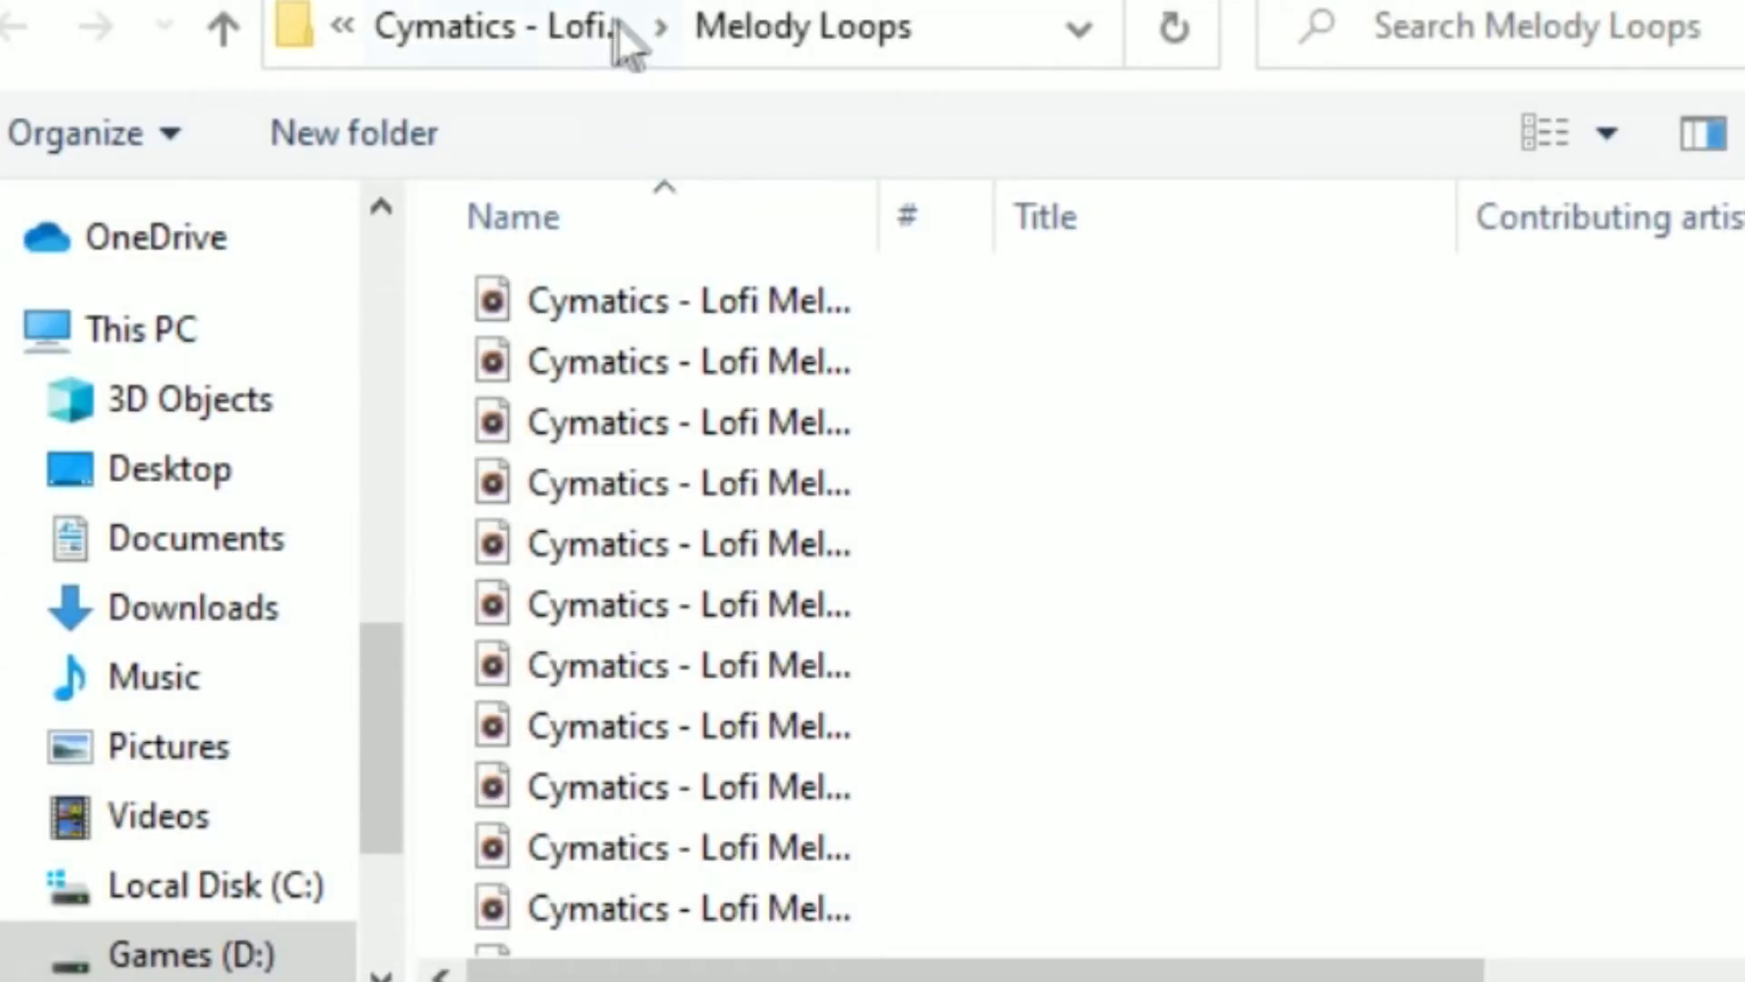
Import the "y2mate.com - Alan ..." audio file from the "other" folder onto the track below the melody at 00:02:44.27.
left_click(626, 31)
left_click(479, 19)
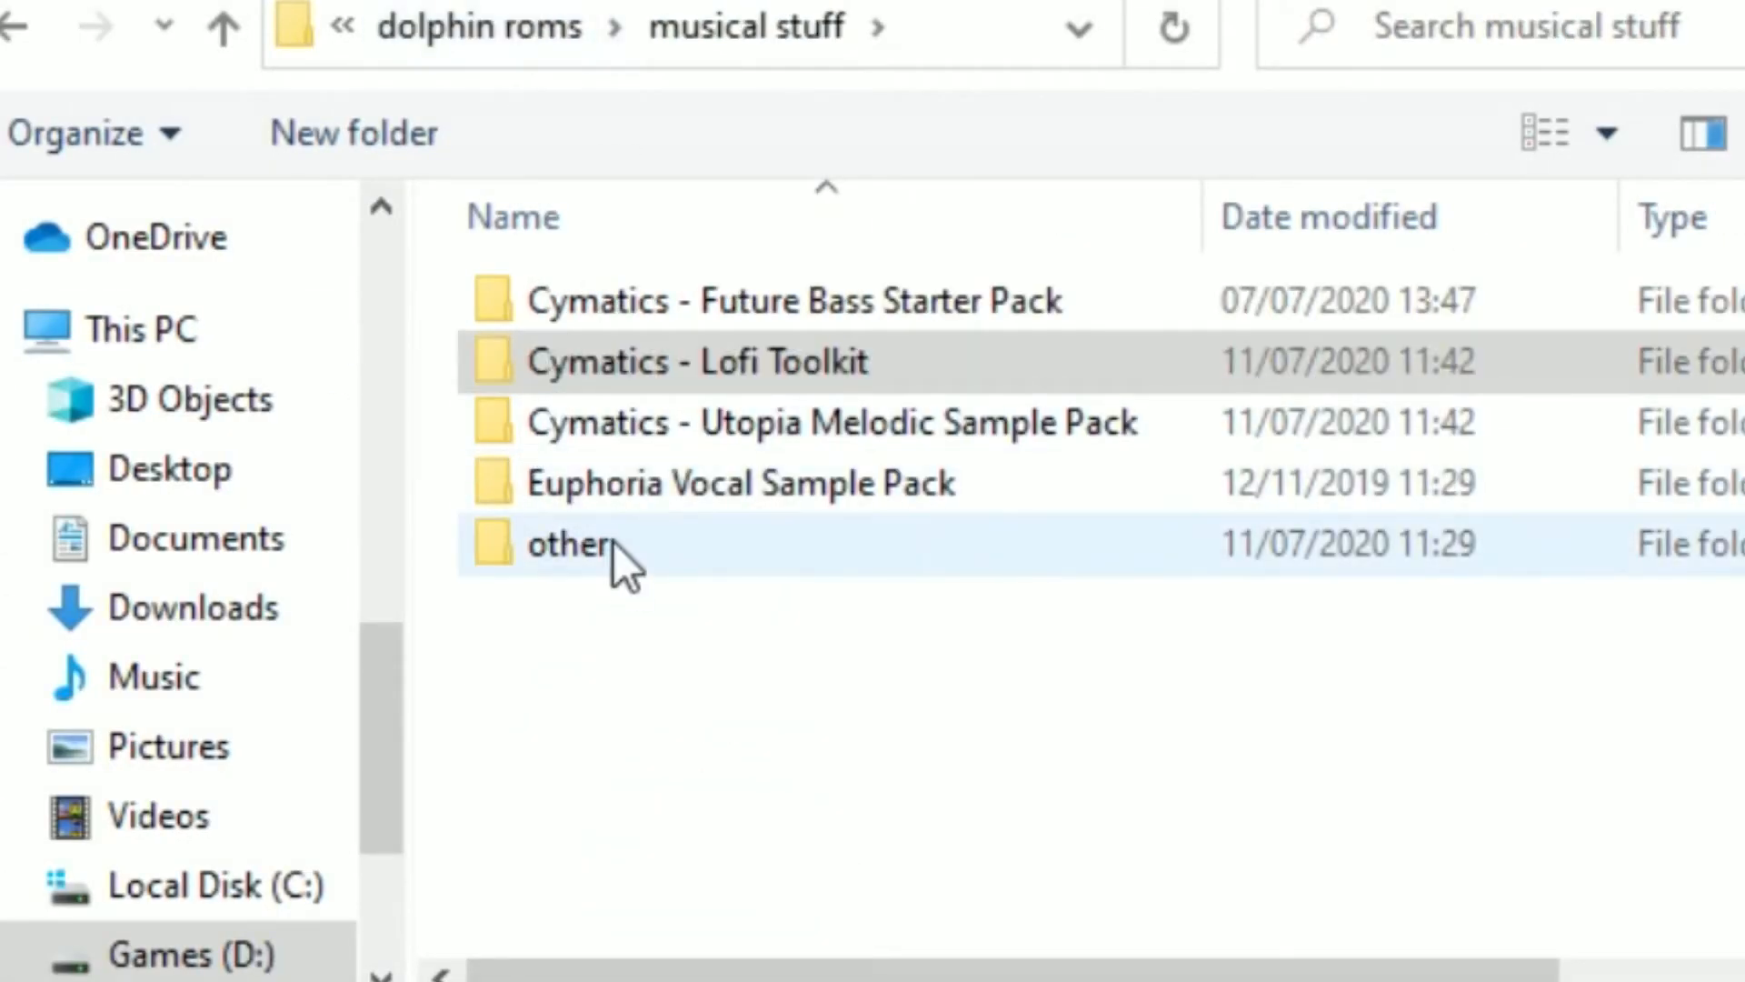
double_click(611, 549)
double_click(673, 364)
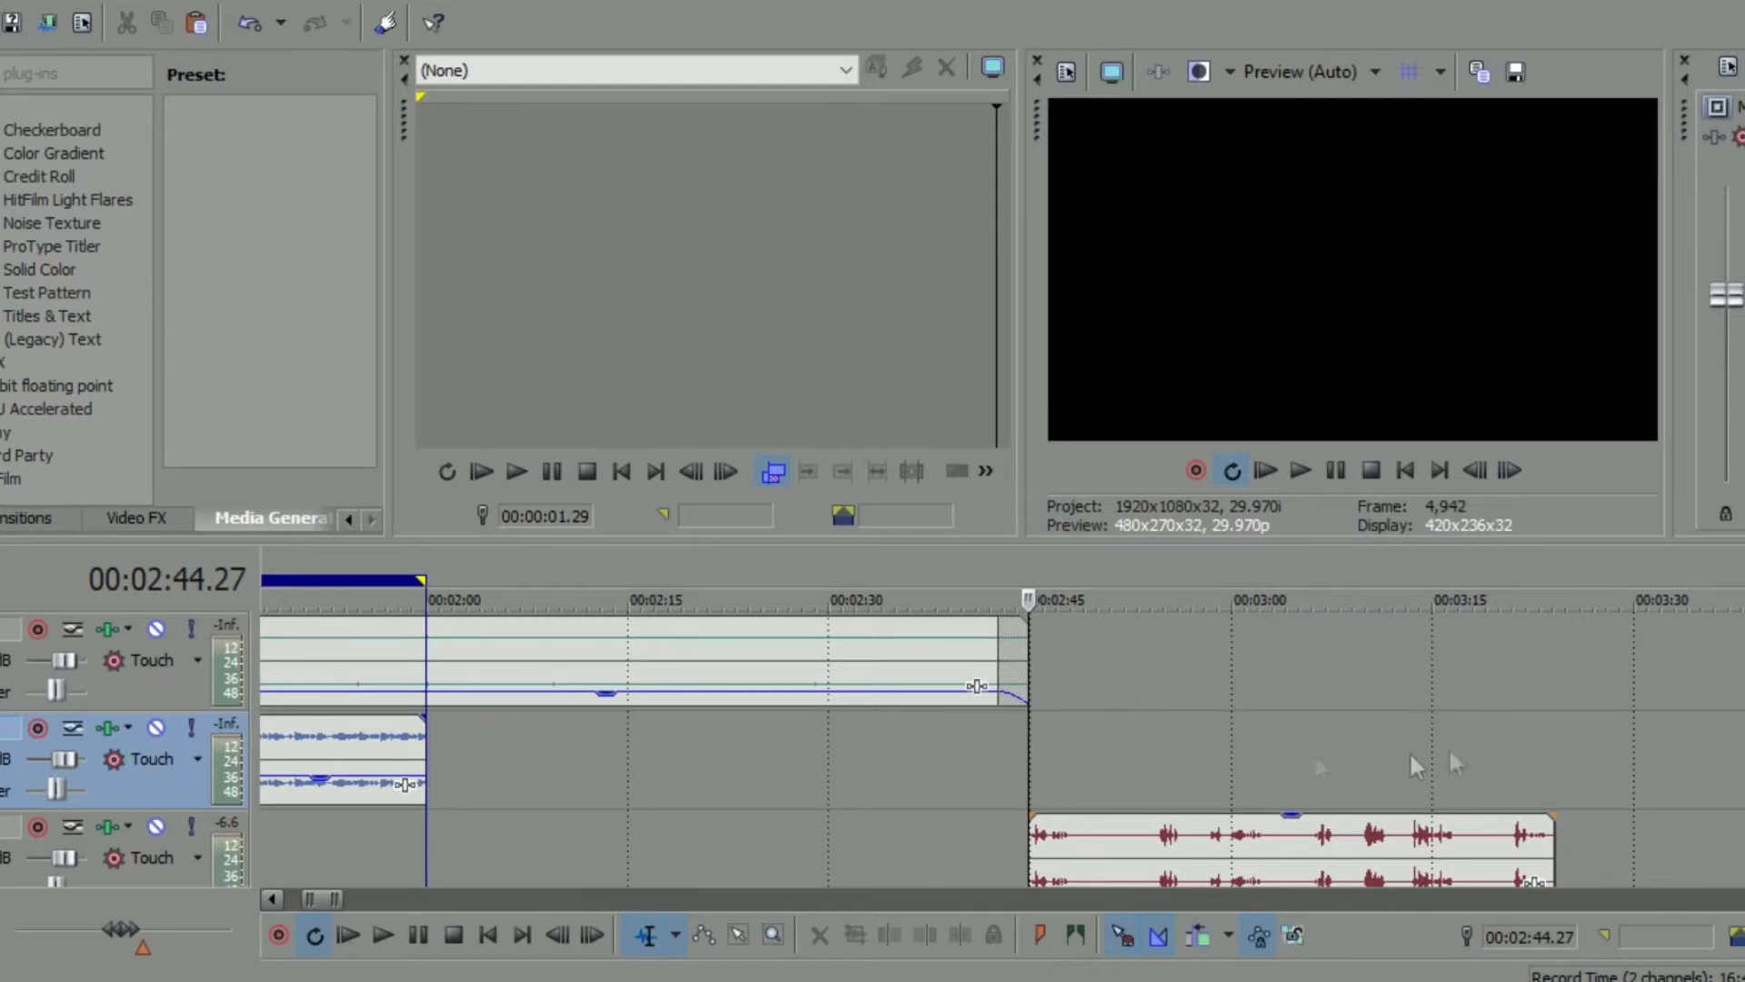
scroll(743, 762, "down", 1)
scroll(384, 816, "down", 1)
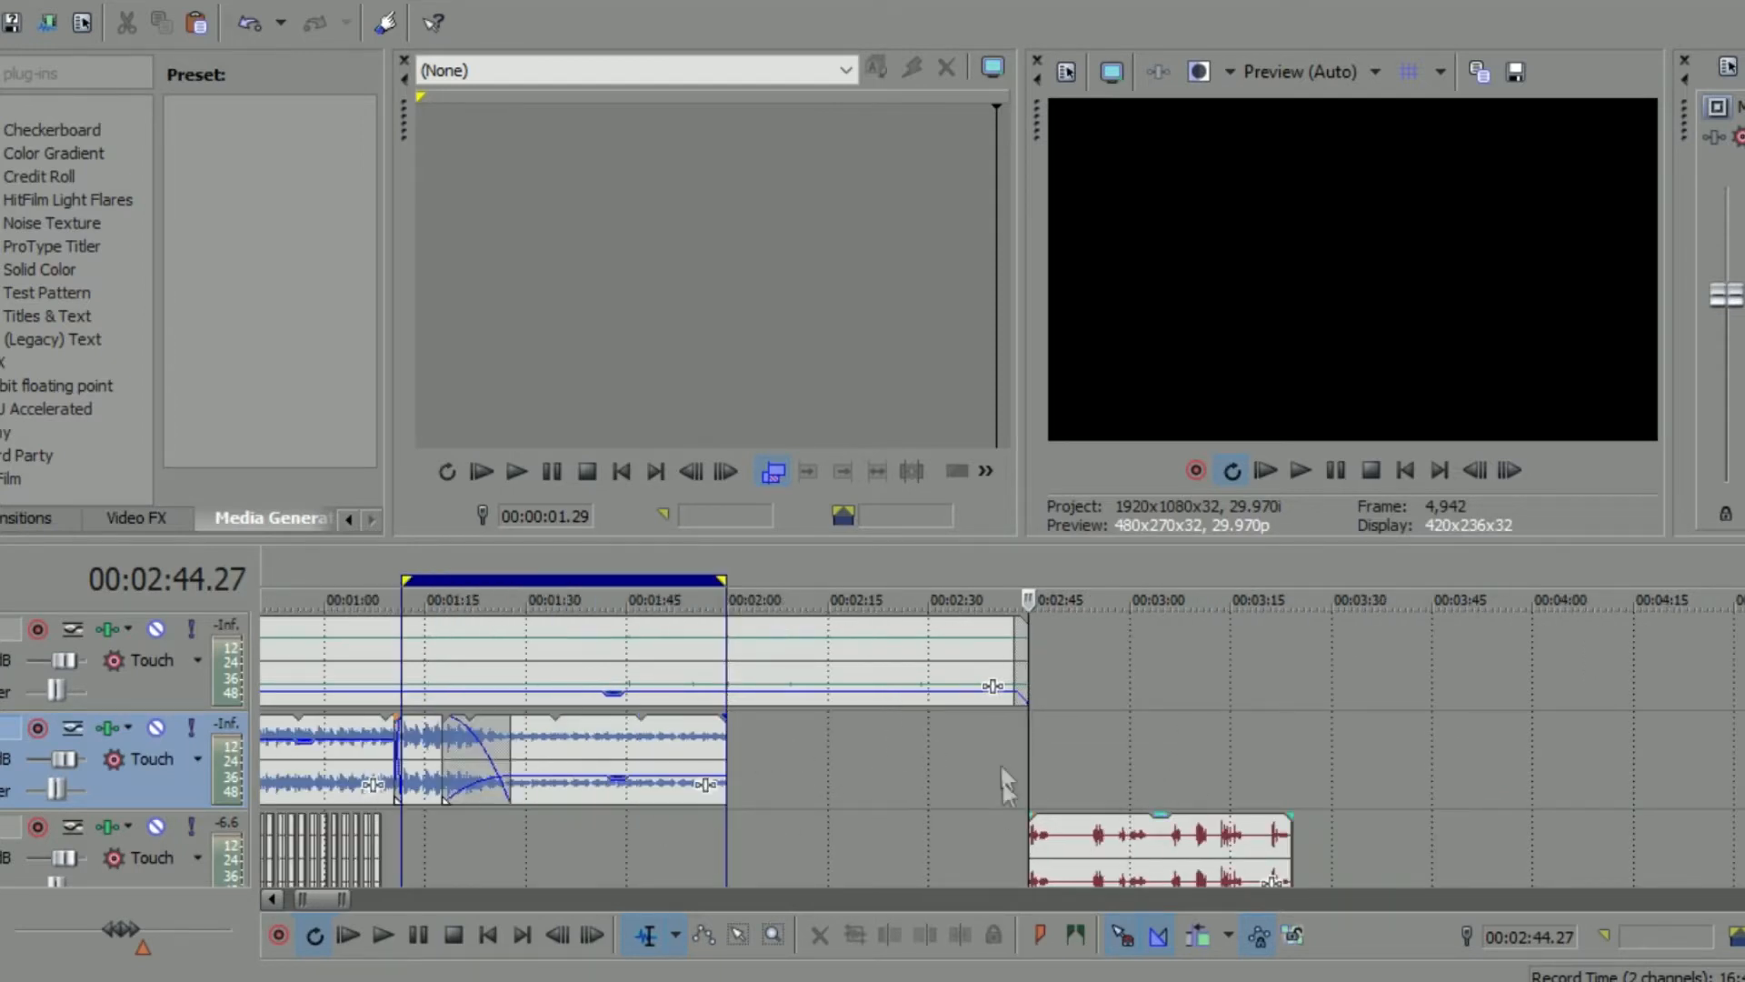
Apply the Distortion effect to the imported speech event and adjust its wet output level.
left_click(1277, 878)
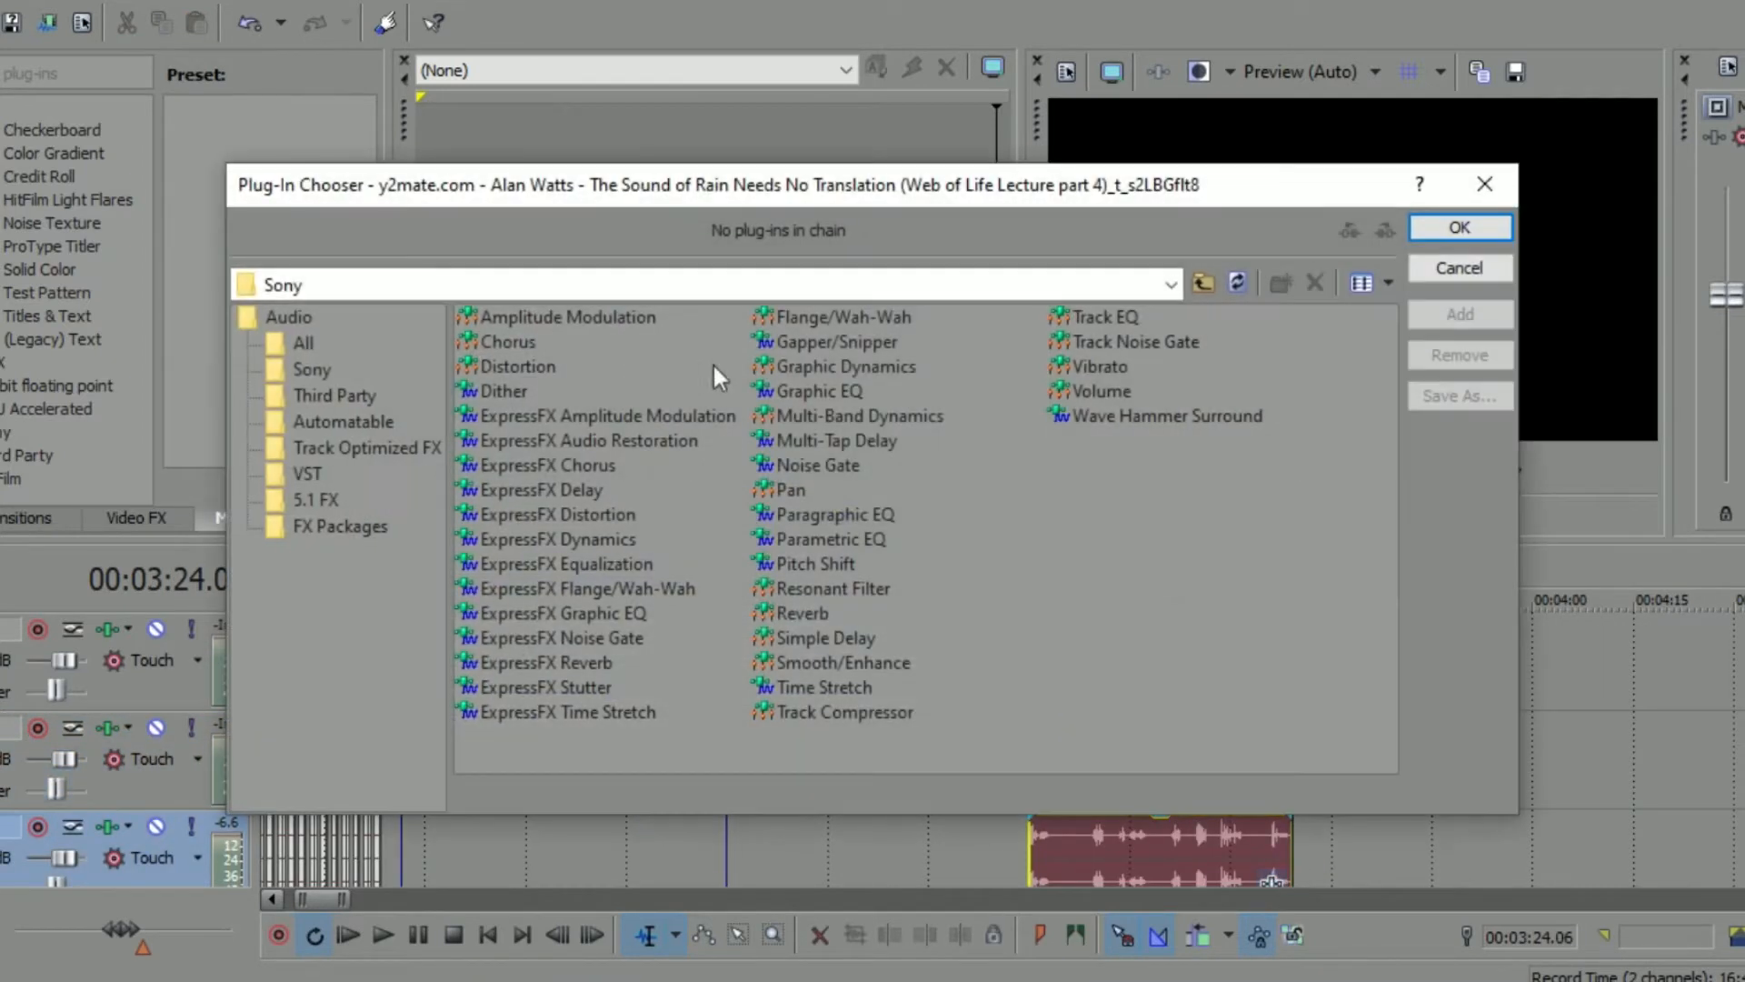
left_click(543, 365)
left_click(1461, 320)
left_click(1460, 230)
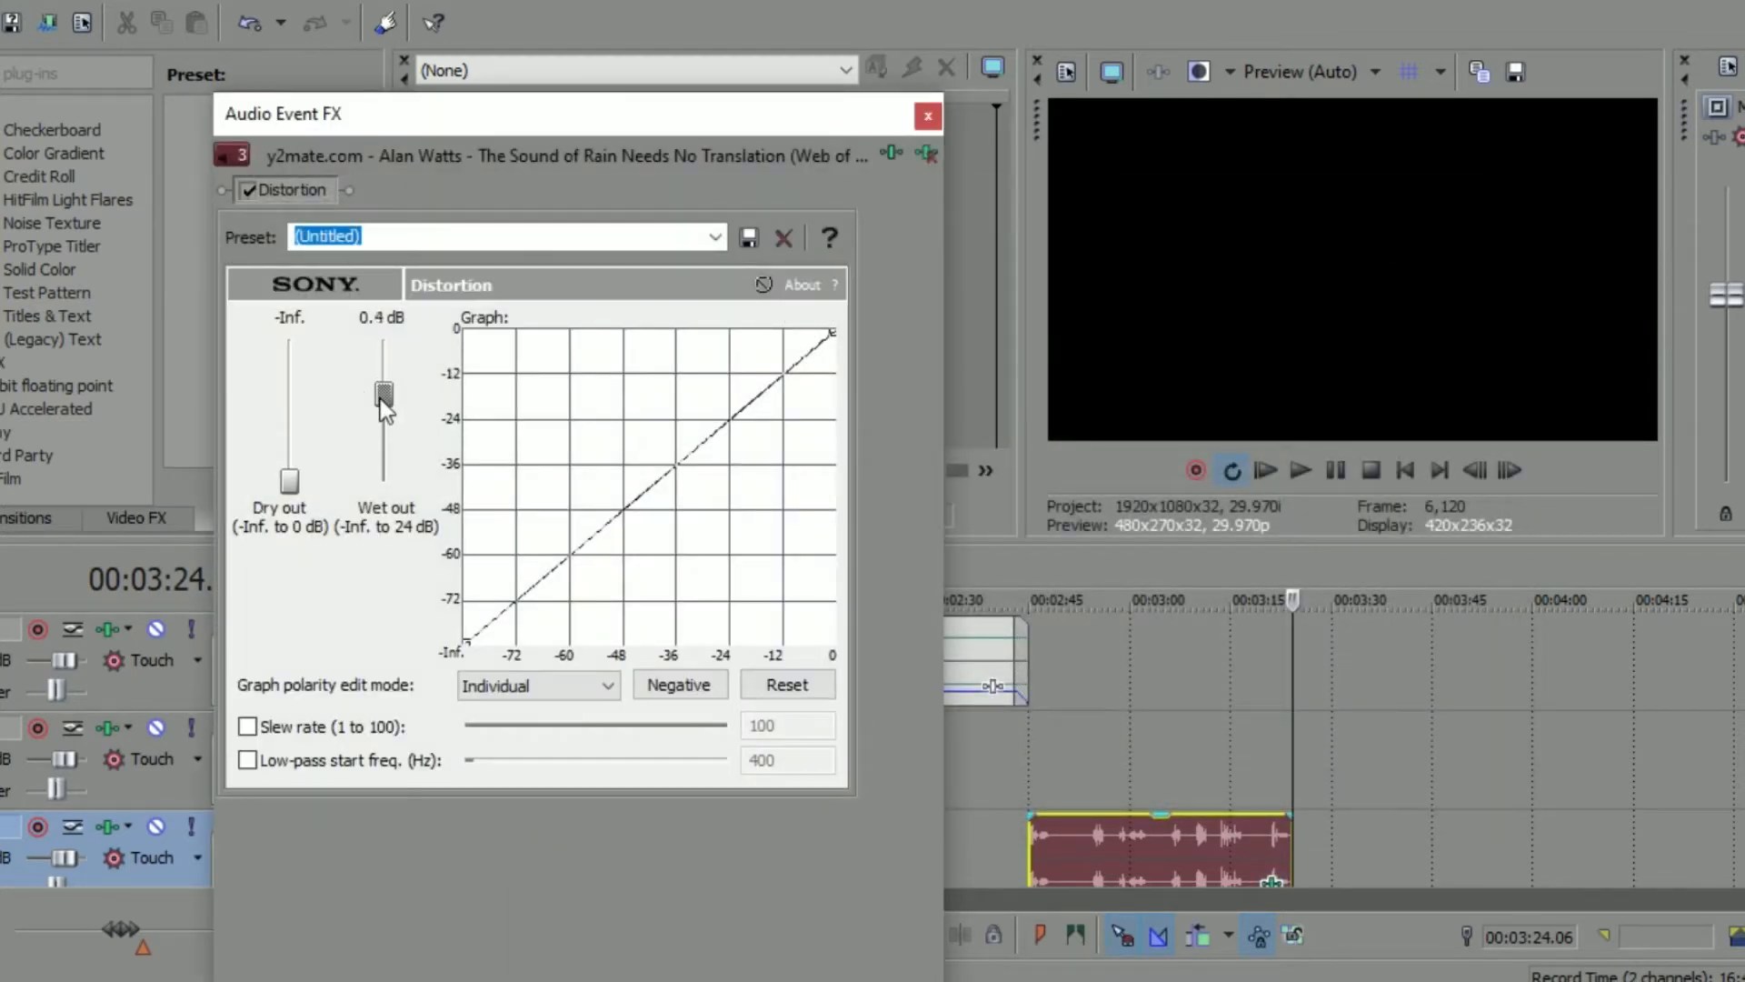
left_click_drag(380, 400, 450, 379)
left_click(928, 116)
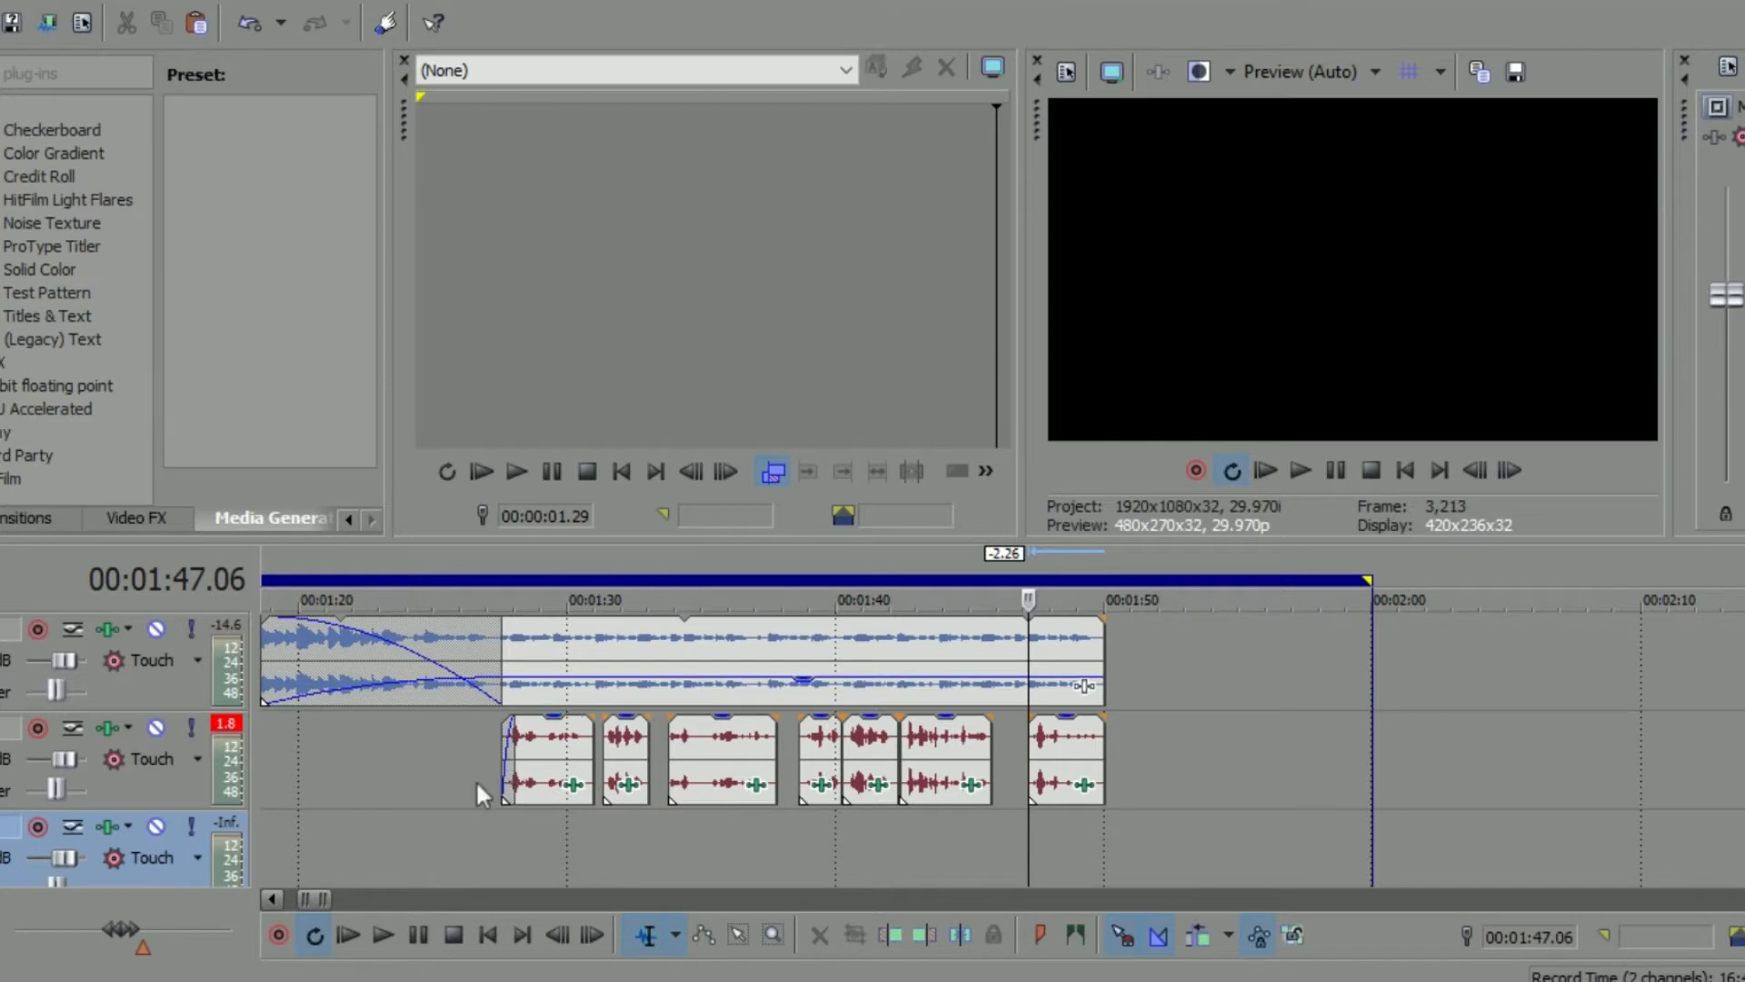
Copy the last speech segment, starting at 00:01:47.06, into the second open Vegas Pro project.
left_click(505, 754)
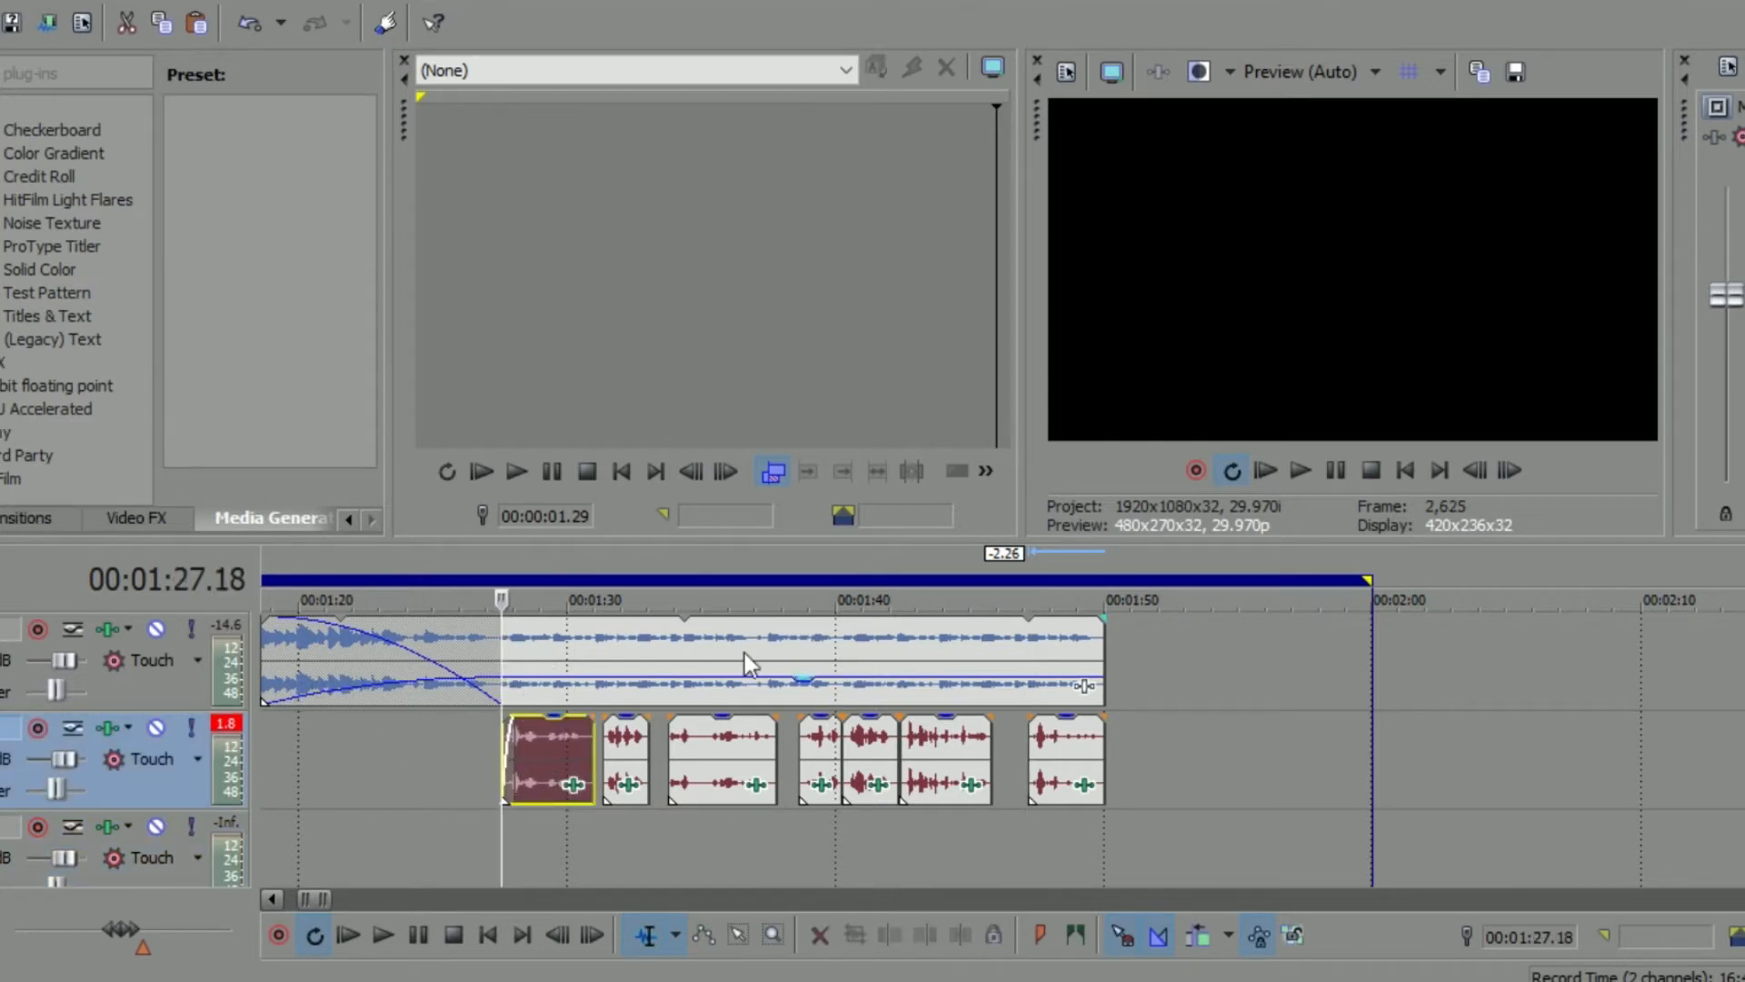
left_click(1030, 755)
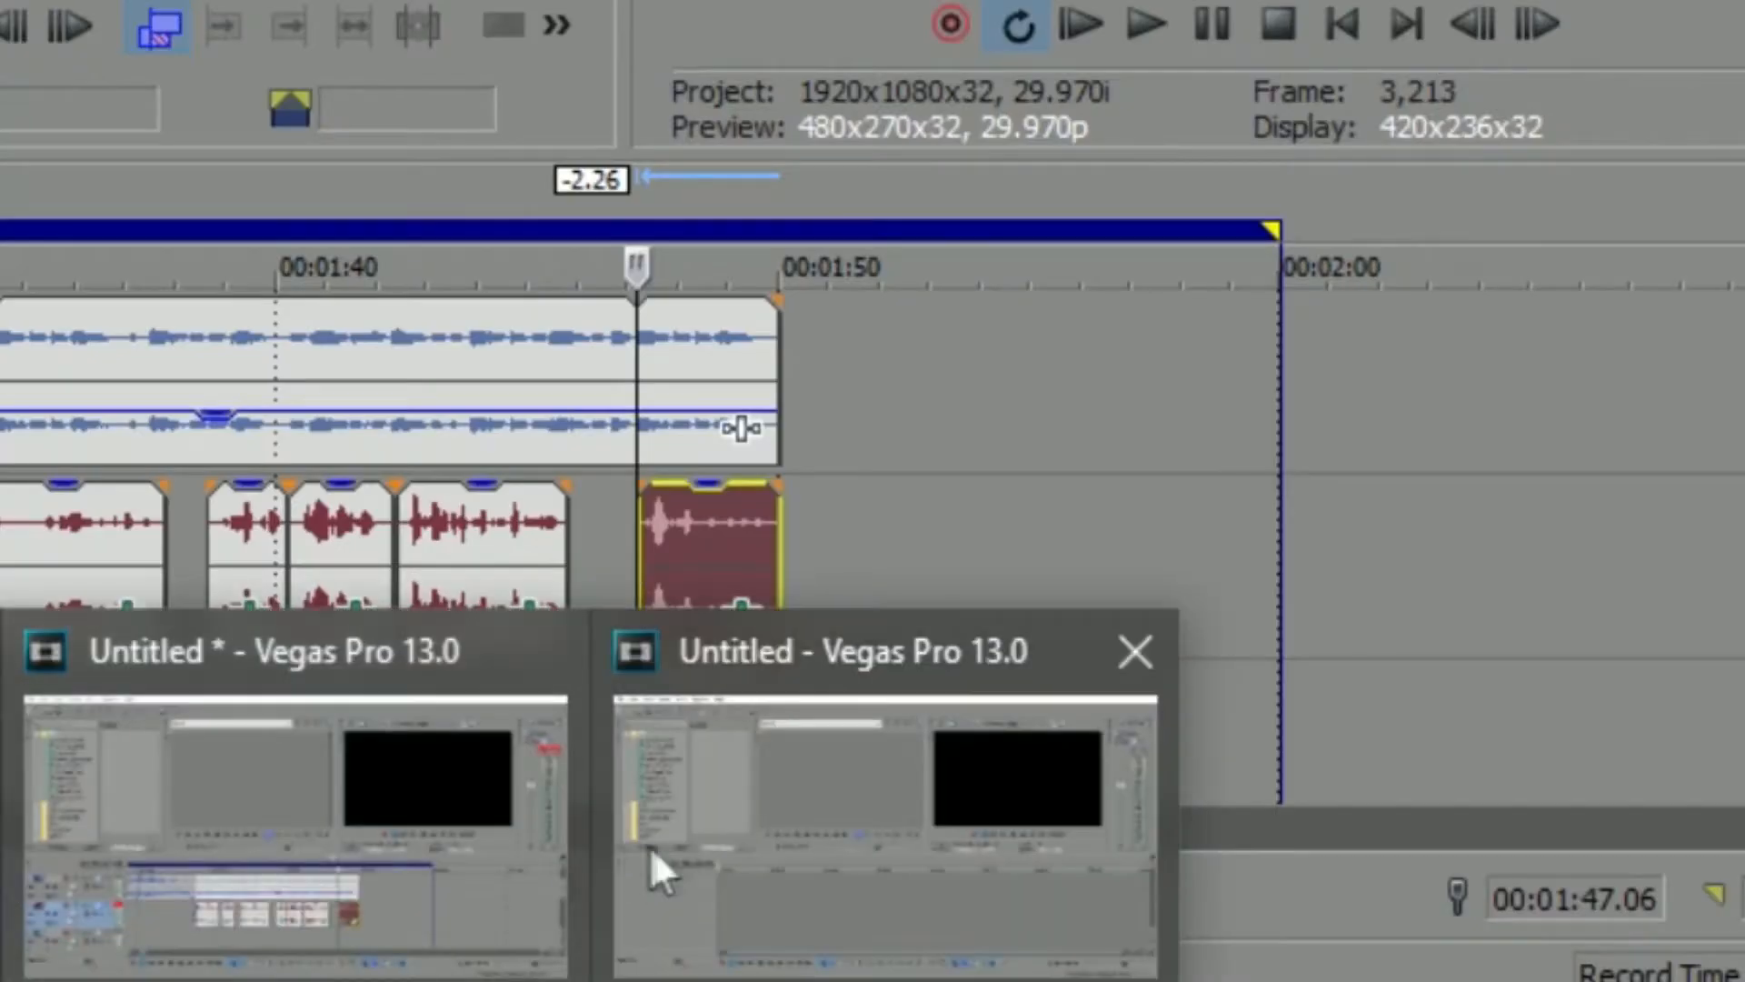
left_click(662, 865)
key("ctrl+v")
Select a time range of about 12 seconds from the start of the project, covering the pasted speech clip.
left_click(248, 662)
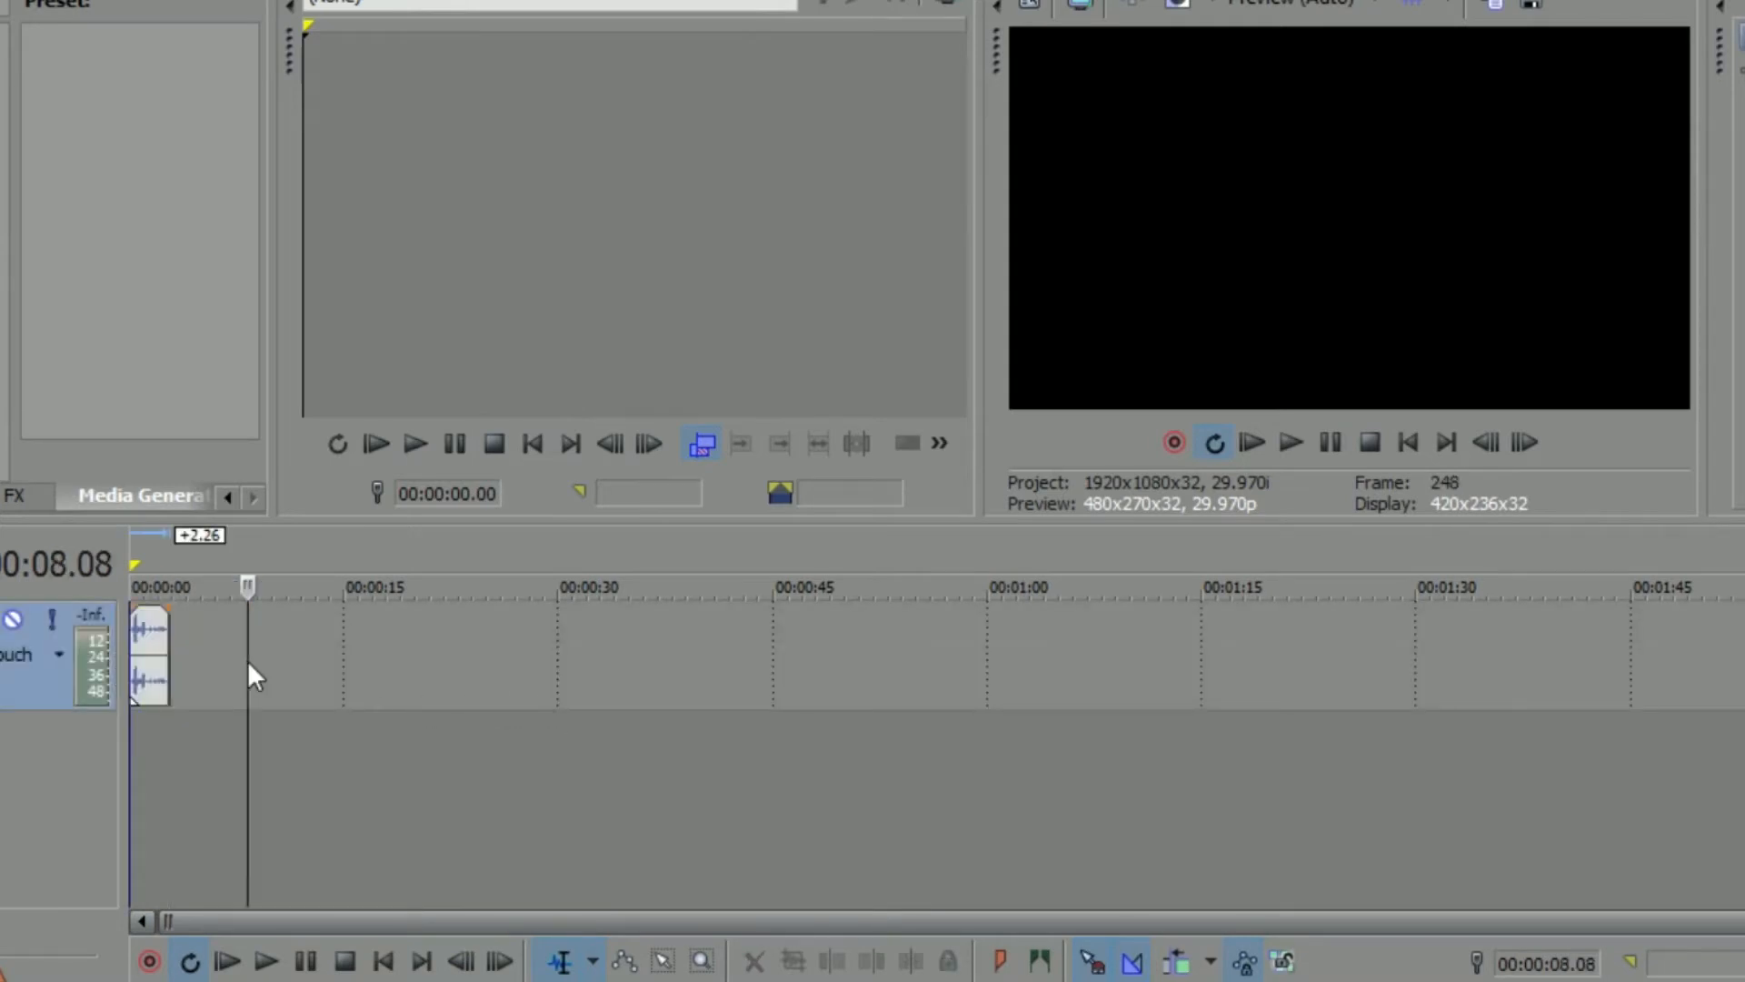
scroll(248, 662, "up", 5)
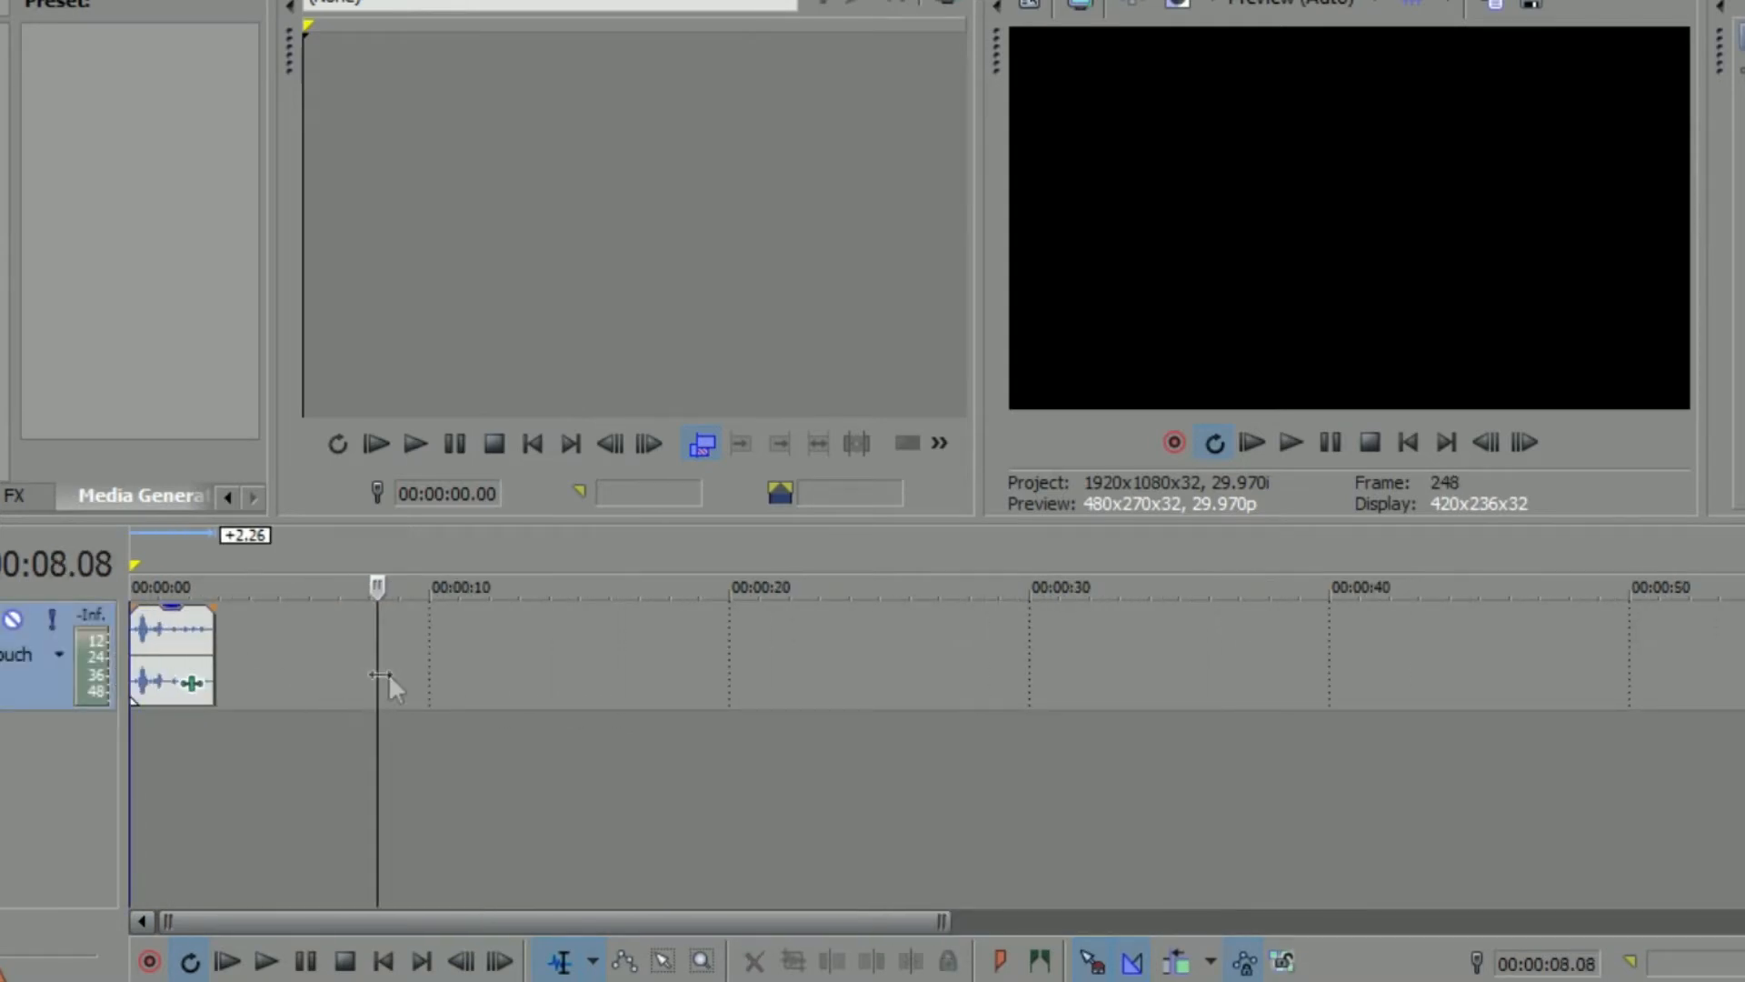
left_click(1211, 646)
left_click(1208, 646)
left_click(1210, 645)
left_click_drag(1211, 587, 131, 587)
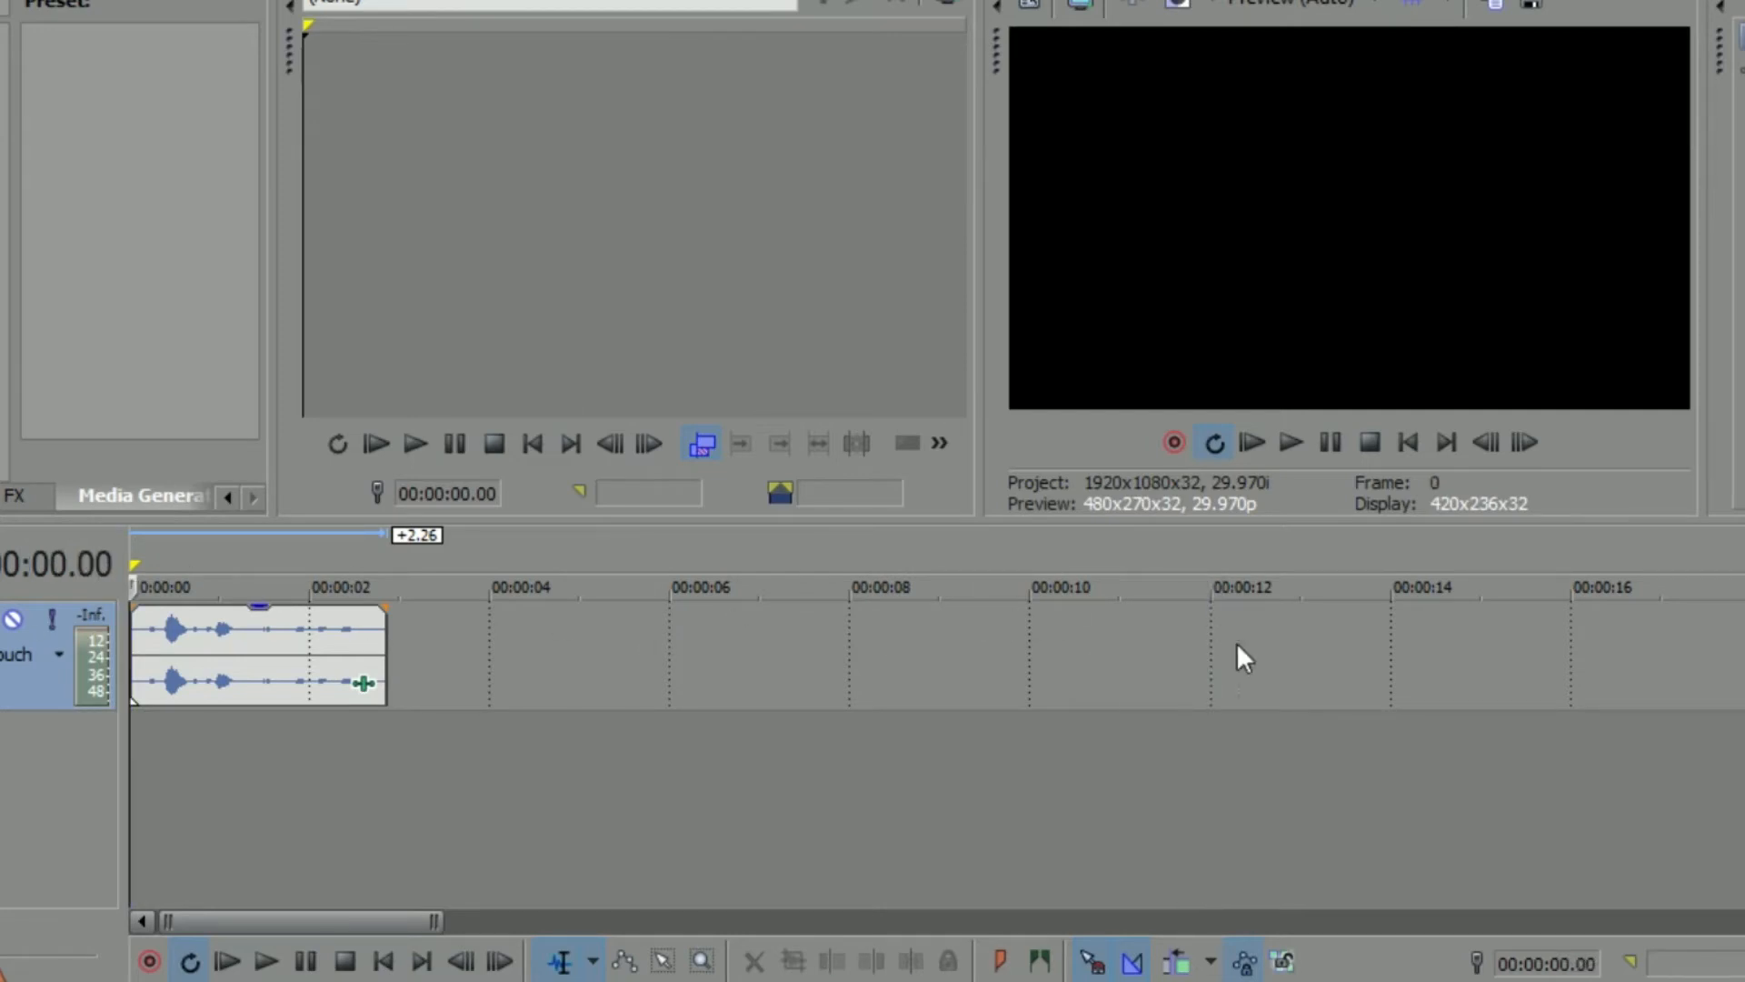
left_click_drag(1209, 647, 131, 669)
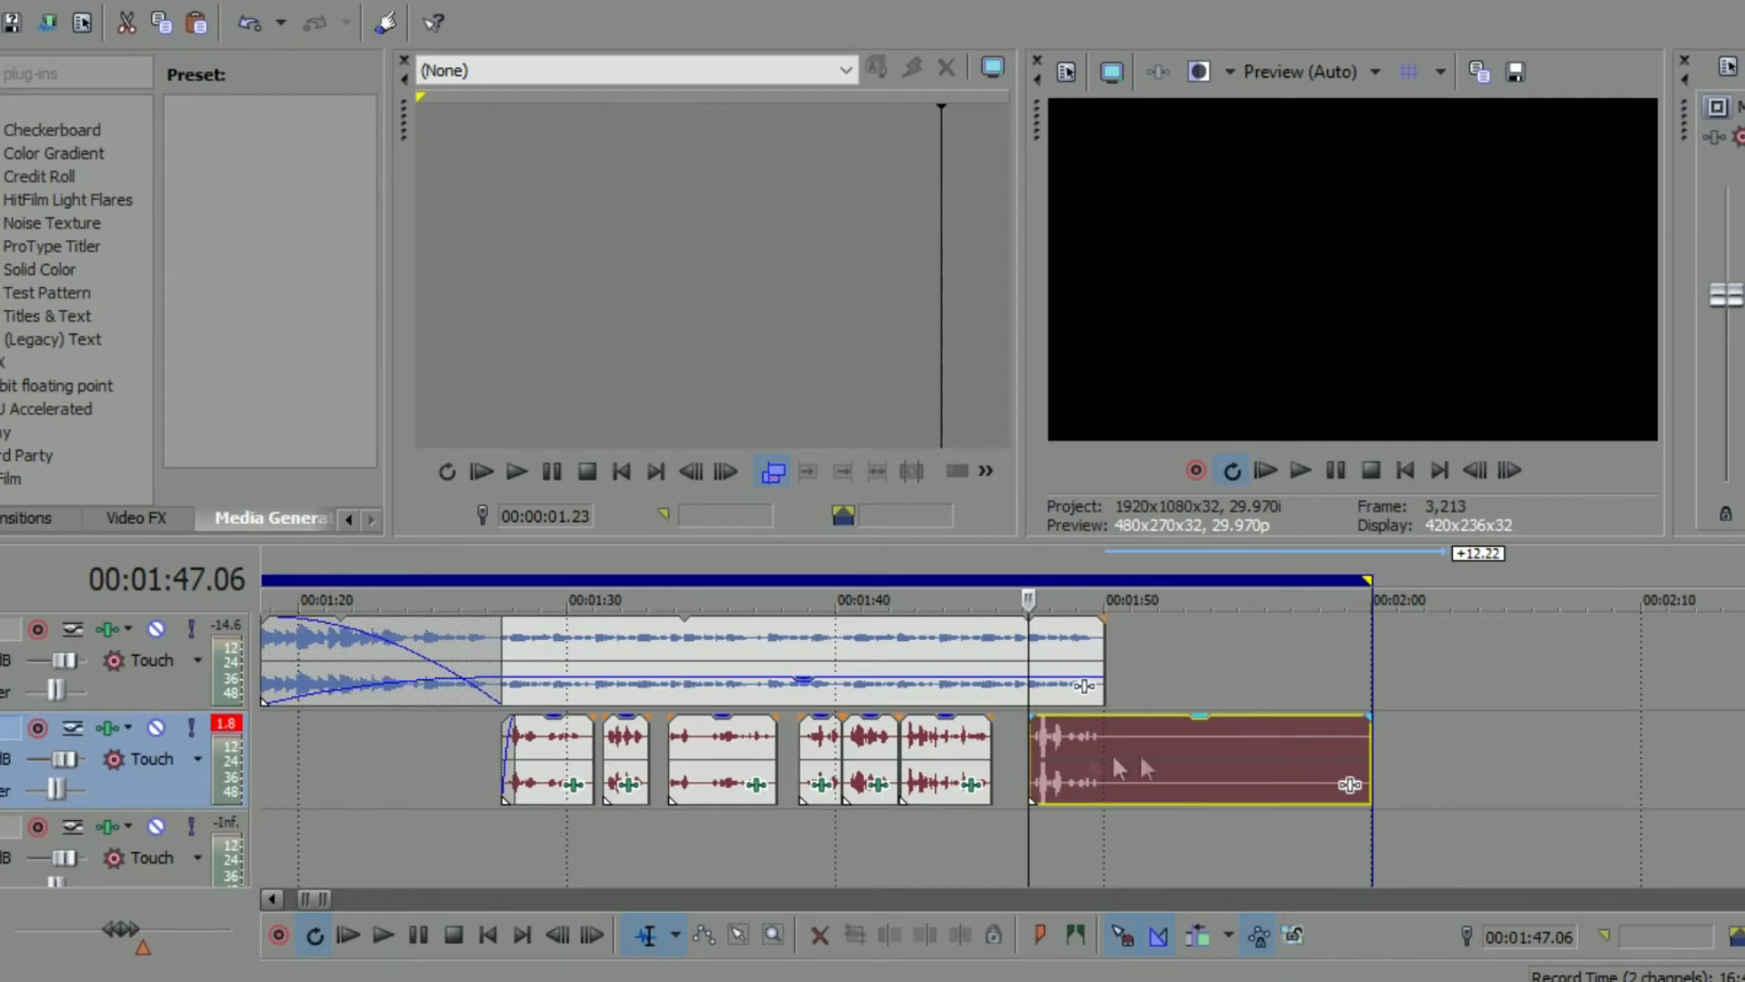
Add the Reverb effect to the lengthened last speech event and choose the Rich hall reverberation mode.
left_click(1350, 783)
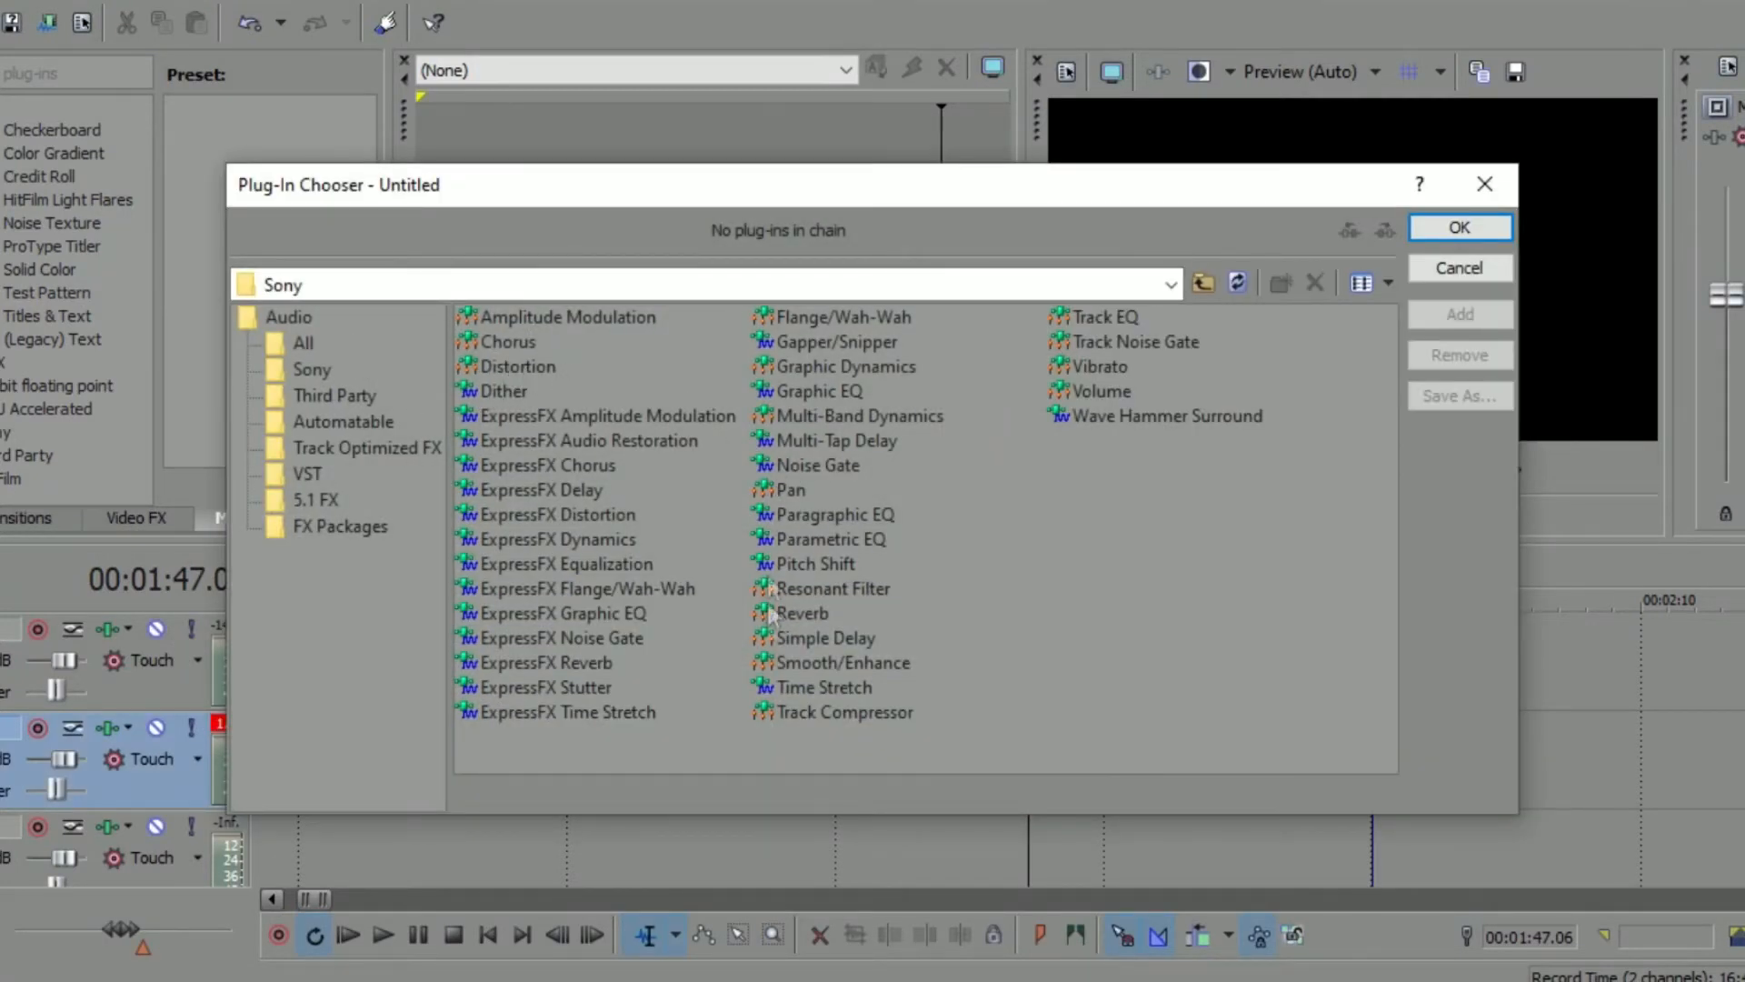
left_click(814, 613)
left_click(1459, 314)
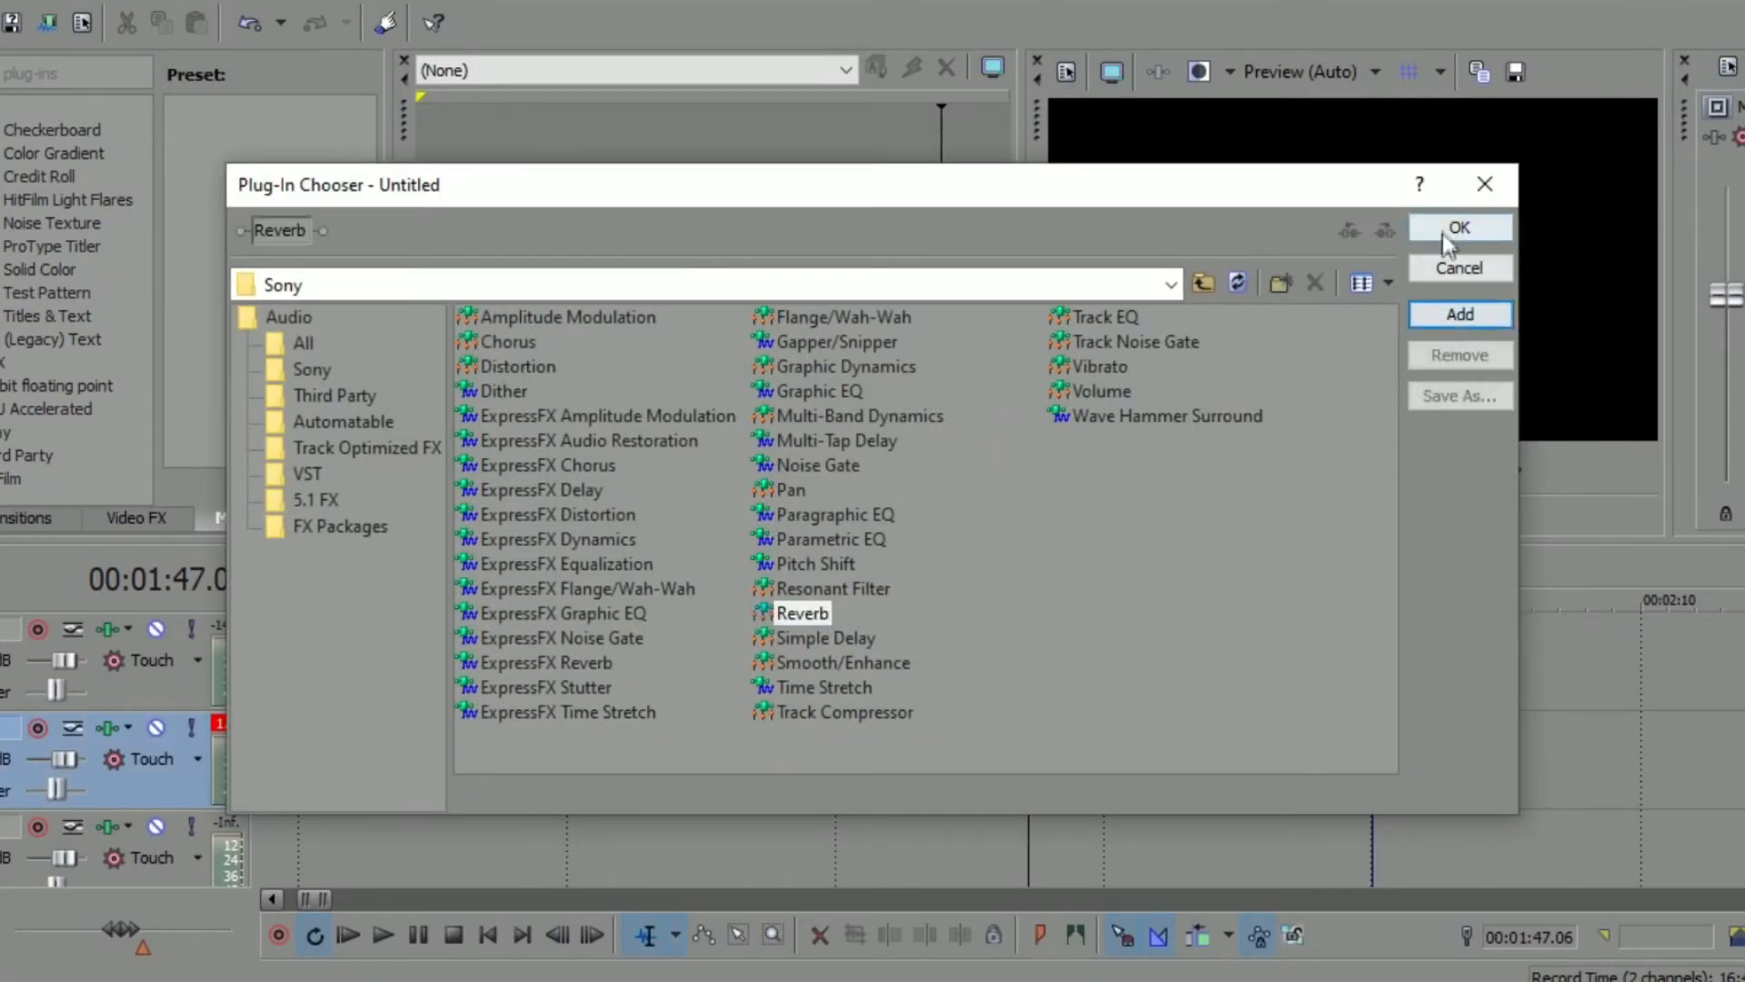
left_click(1459, 228)
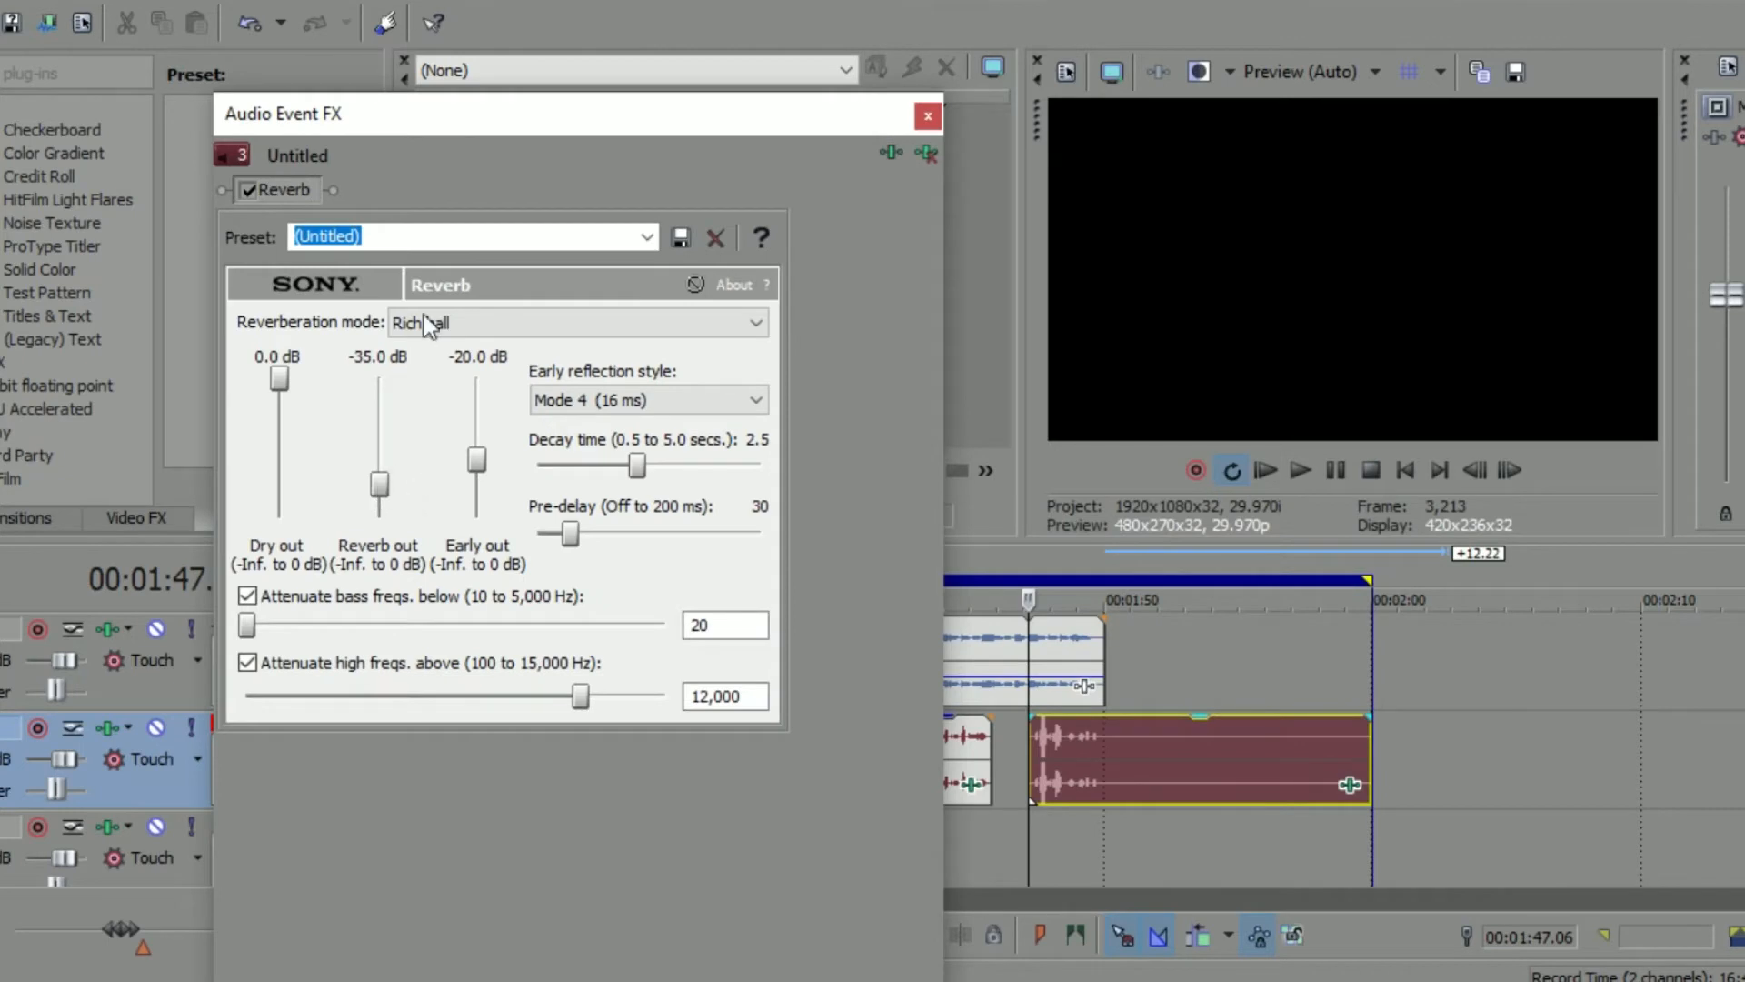
left_click(428, 324)
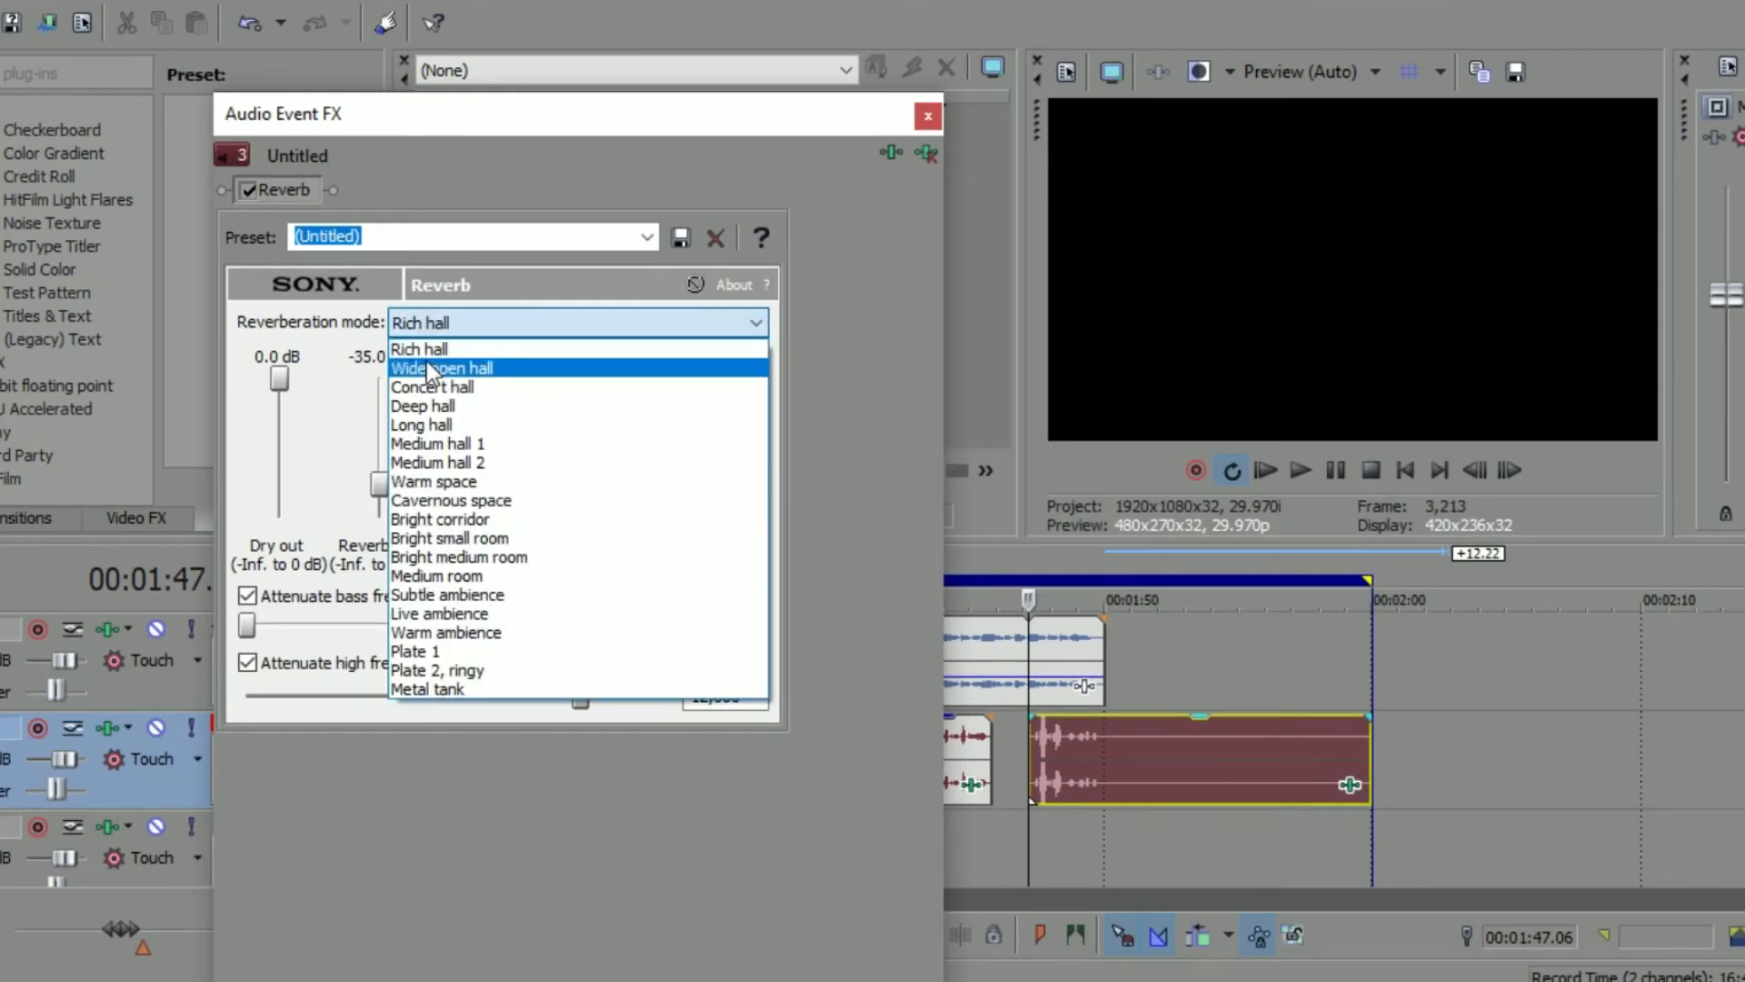
left_click(430, 350)
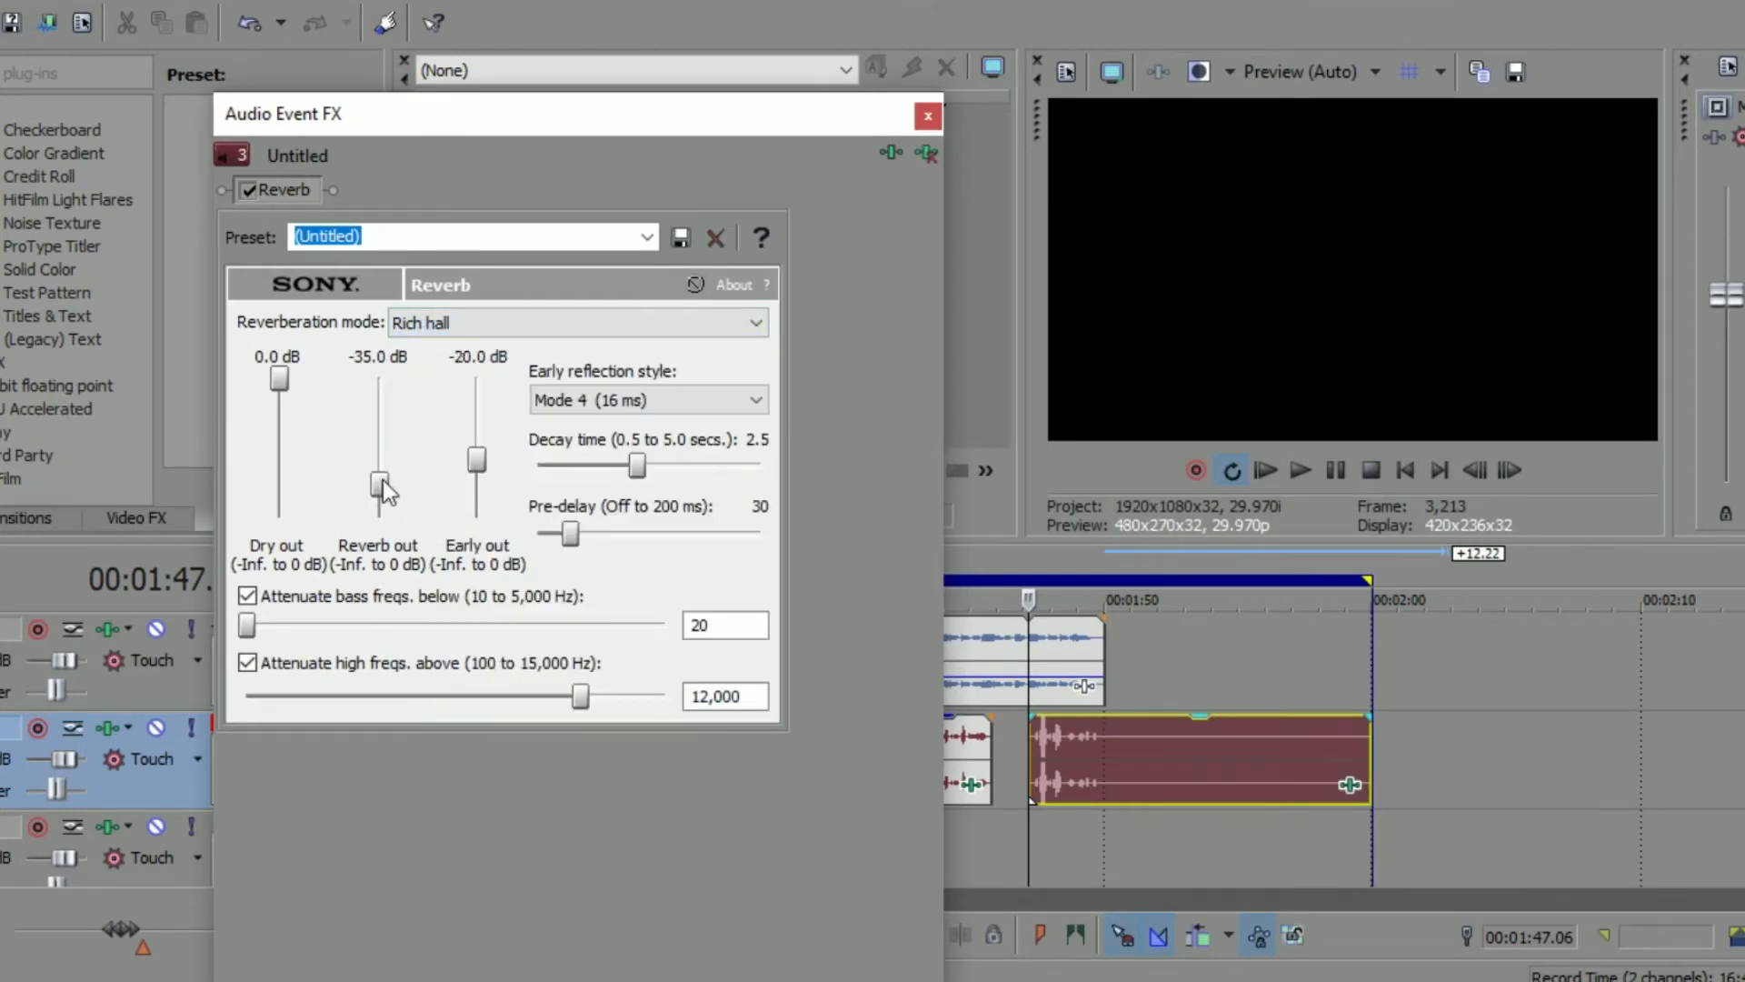
Raise the Reverb out level on the last speech event and play back the result.
key("Up")
key("Up")
key("Up")
key("Up")
key("Up")
key("Up")
key("Up")
key("Up")
key("Up")
key("Down")
left_click(927, 116)
key("space")
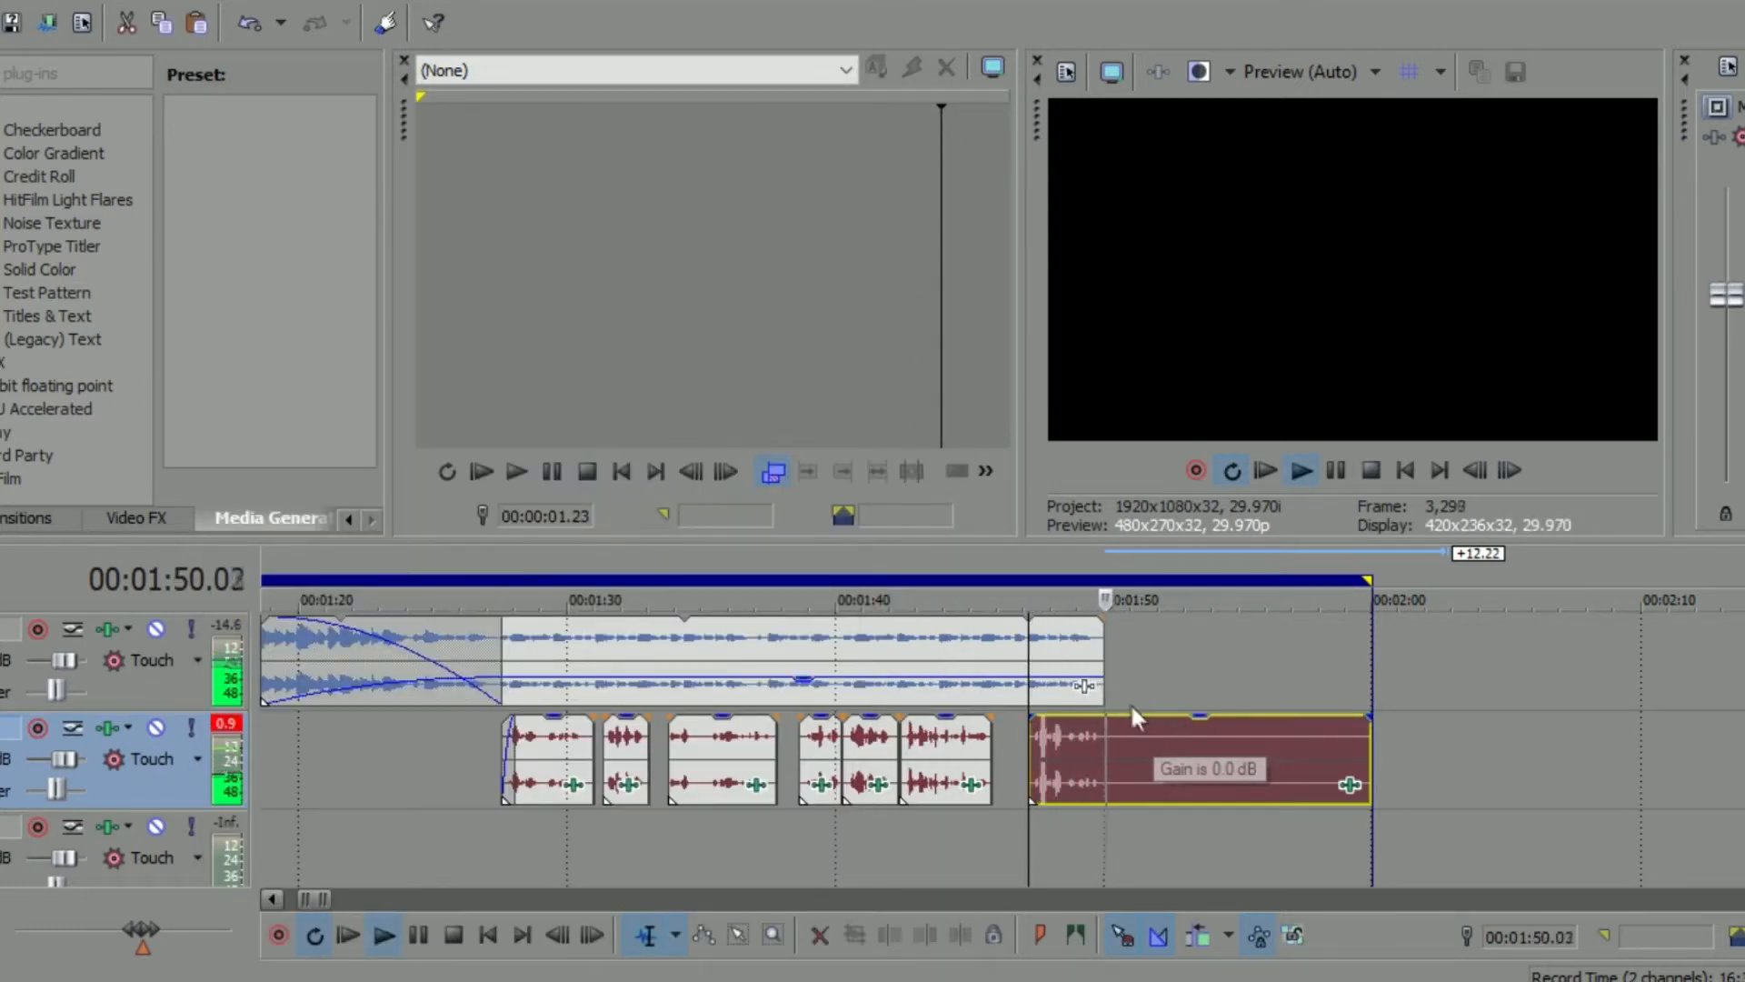
Split the reverberated speech event at about 00:01:51 and delete the remainder after the split.
right_click(1130, 749)
left_click(1182, 530)
right_click(1189, 754)
left_click(1212, 402)
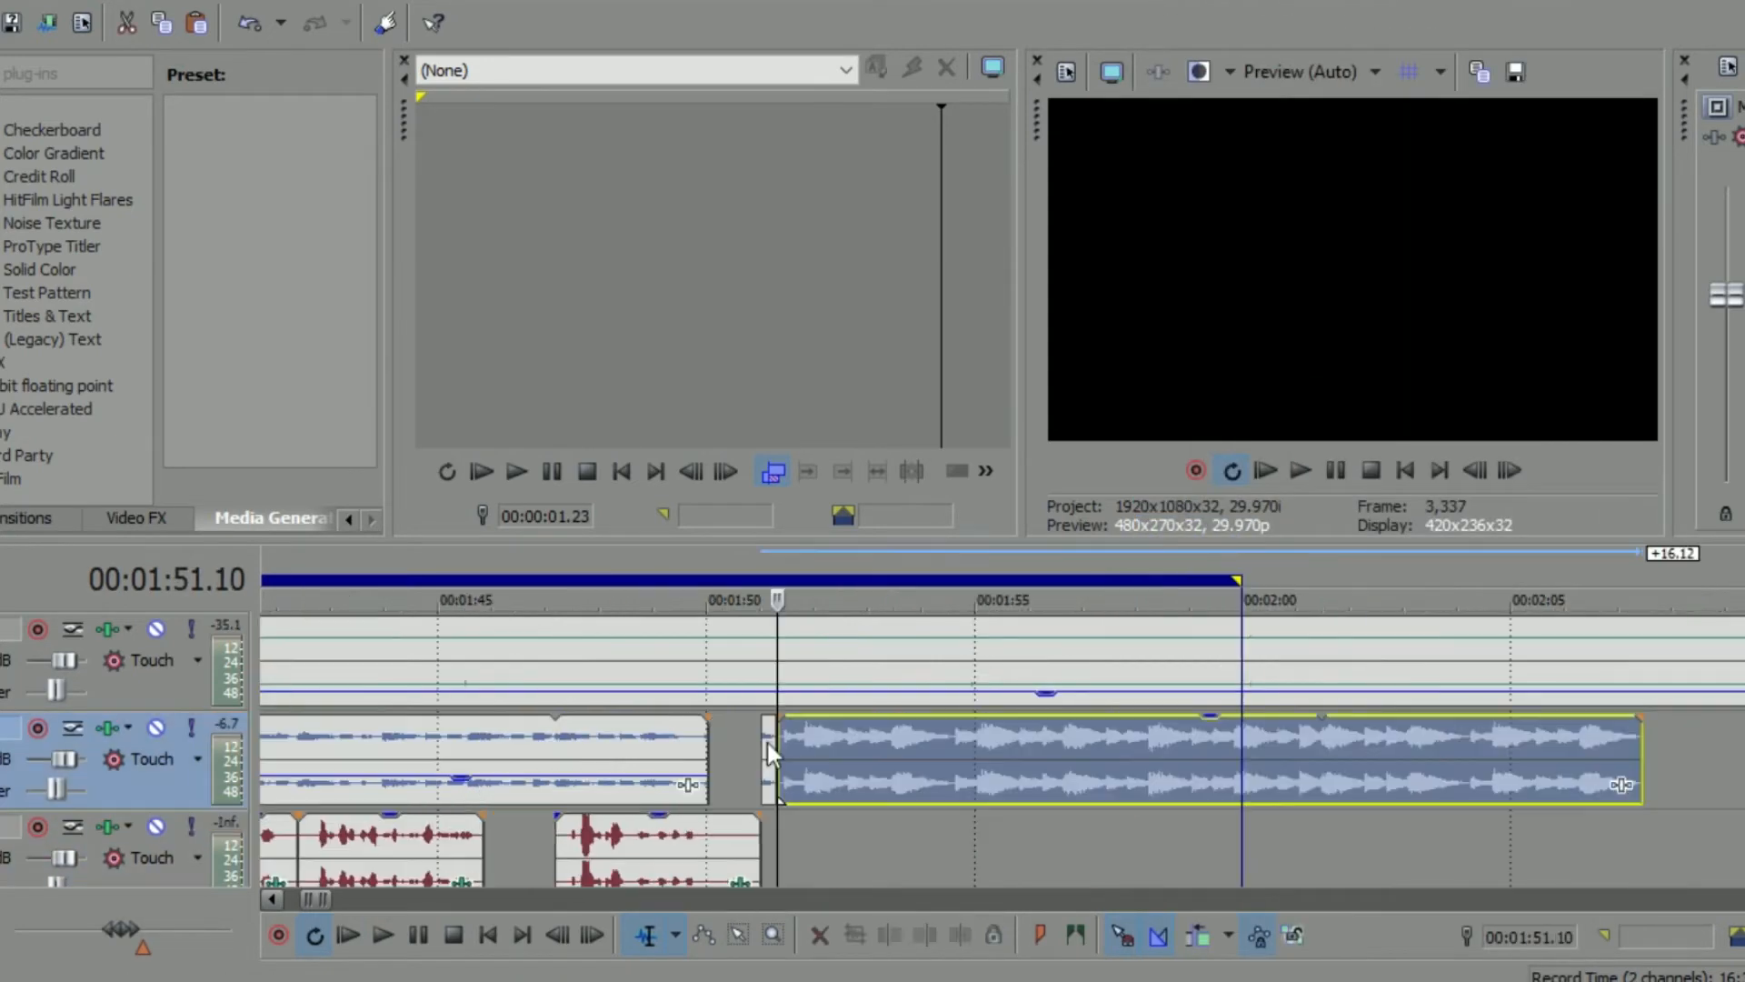
Delete the short leading piece of the newest melody loop and make the rest overlap the previous loop's end by about 1 second.
right_click(772, 745)
left_click(818, 400)
left_click_drag(829, 798, 742, 745)
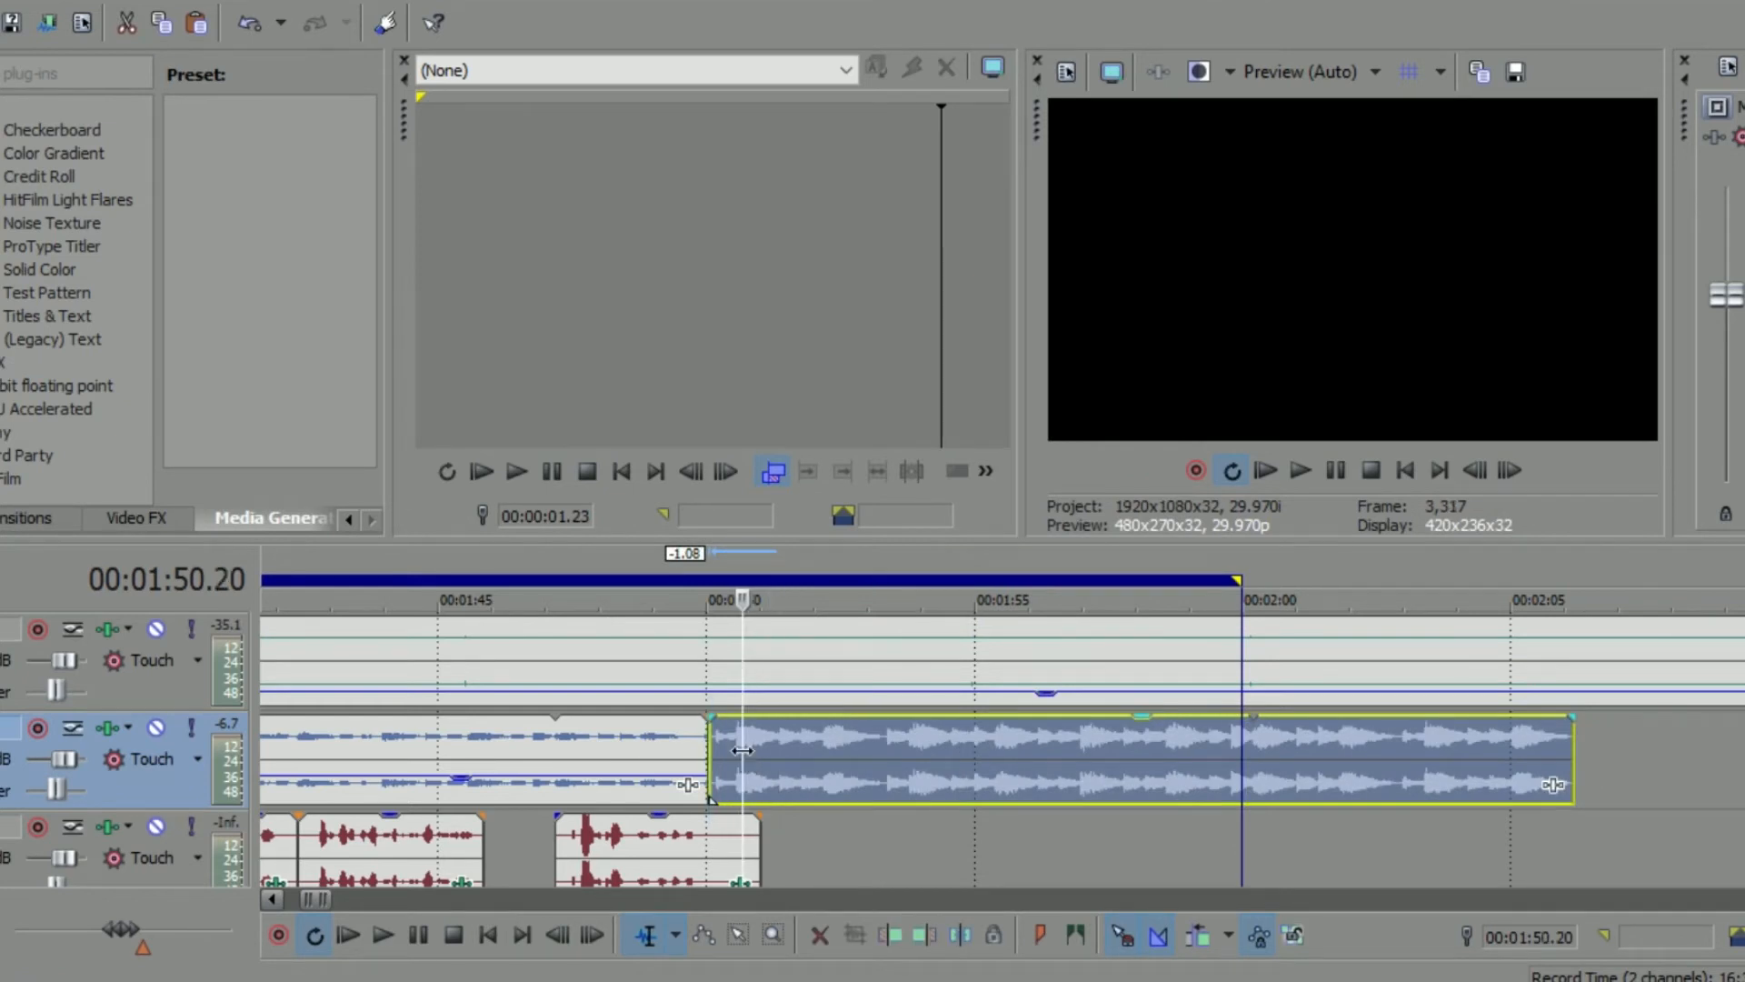
left_click_drag(713, 744, 665, 744)
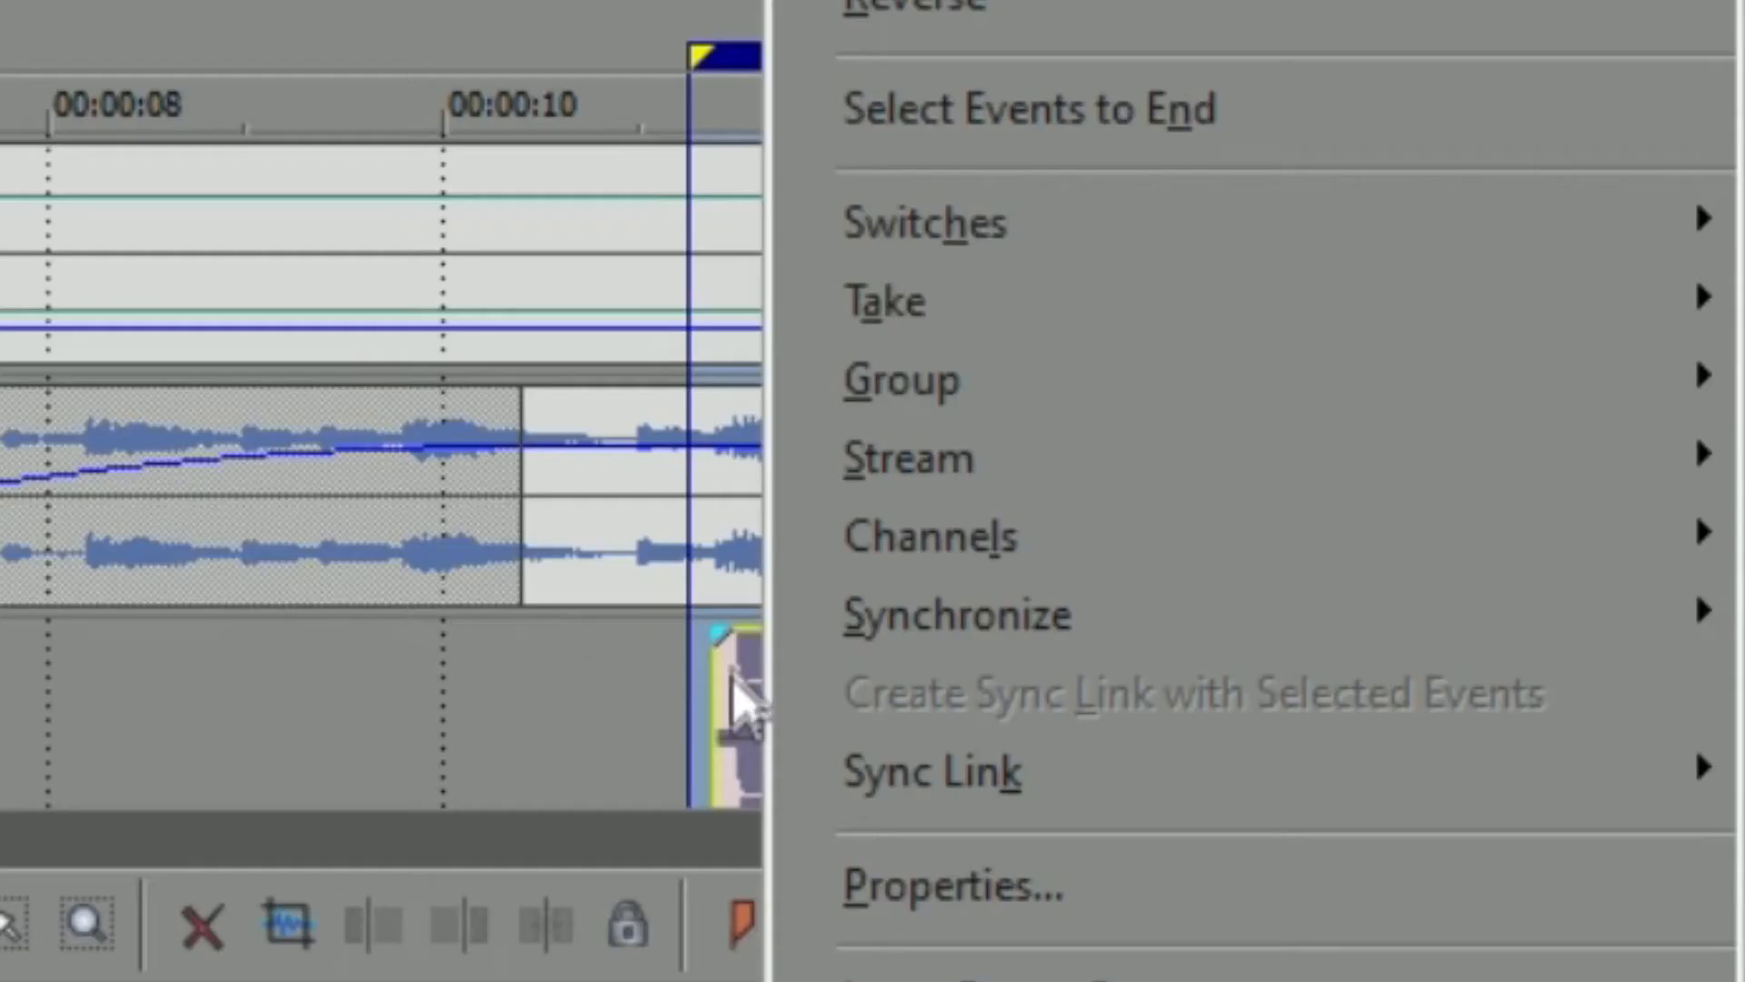
Try to shift the first drum hit slightly earlier on the drum track and undo the move.
left_click(653, 740)
mouse_move(714, 751)
left_mouse_down()
mouse_move(813, 727)
mouse_move(670, 732)
mouse_move(686, 738)
left_mouse_up()
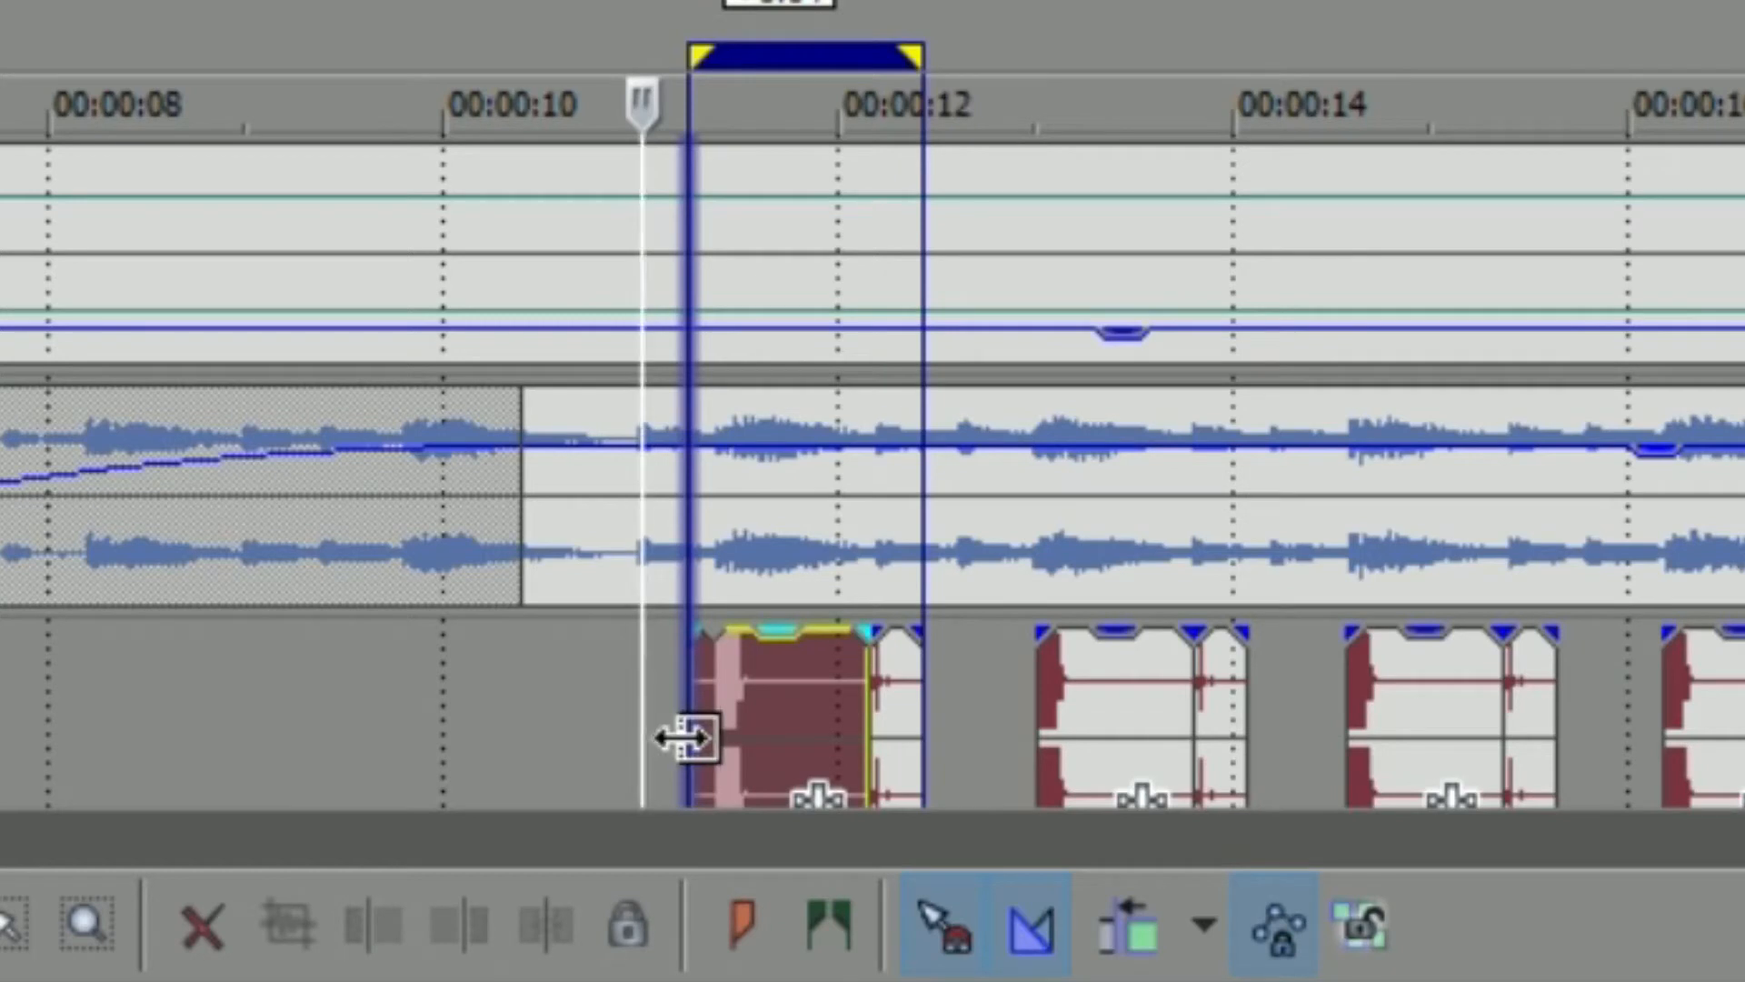
key("ctrl+z")
left_click(471, 746)
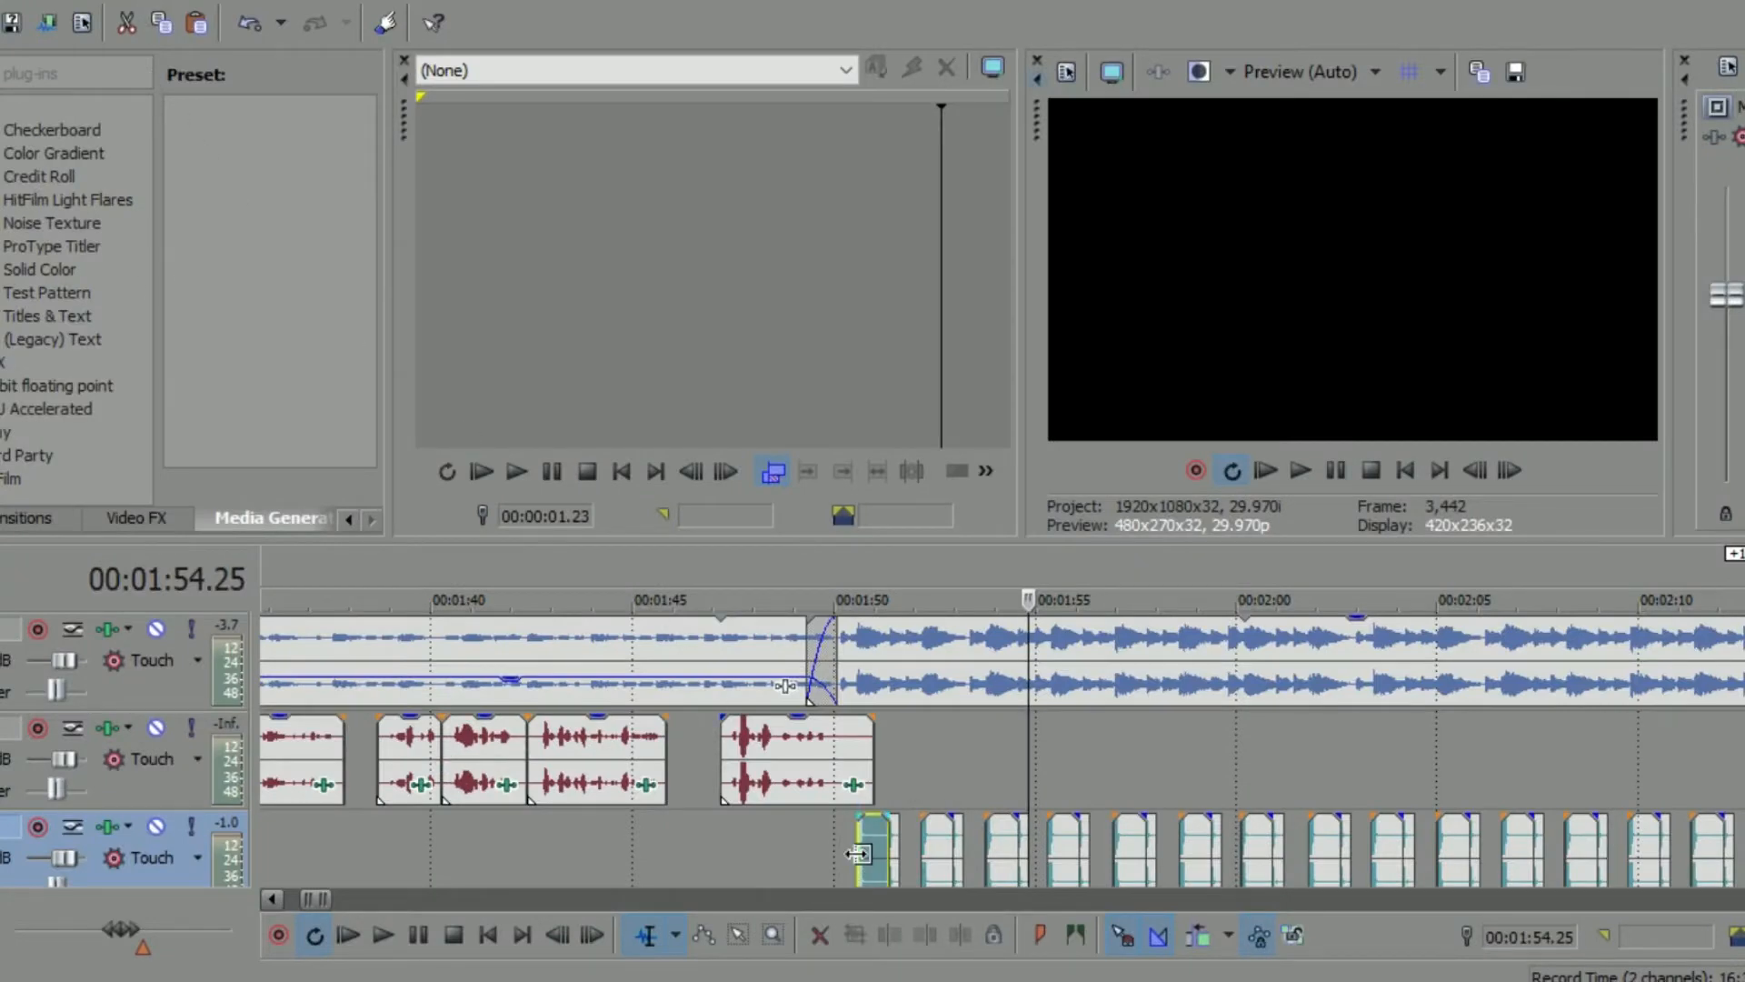
Copy the drum hit at about 00:01:50.17 and paste it onto the empty audio track below the drums.
left_click(857, 854)
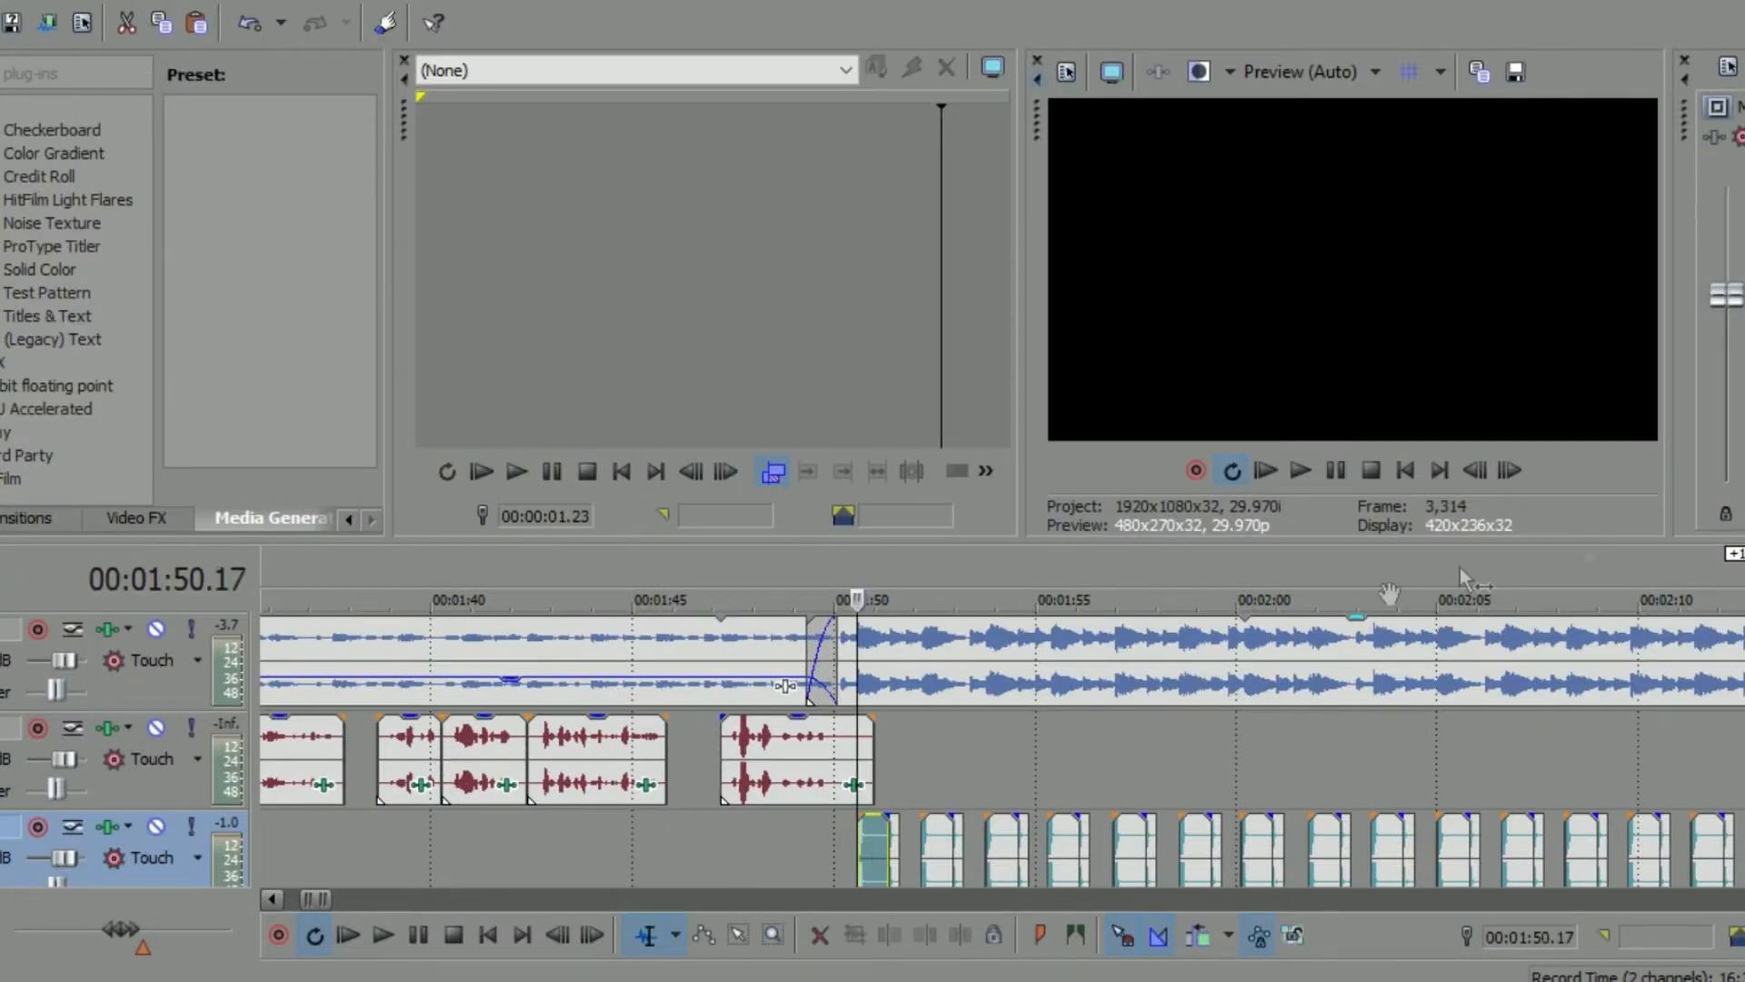
scroll(1127, 707, "down", 1)
scroll(1154, 656, "down", 2)
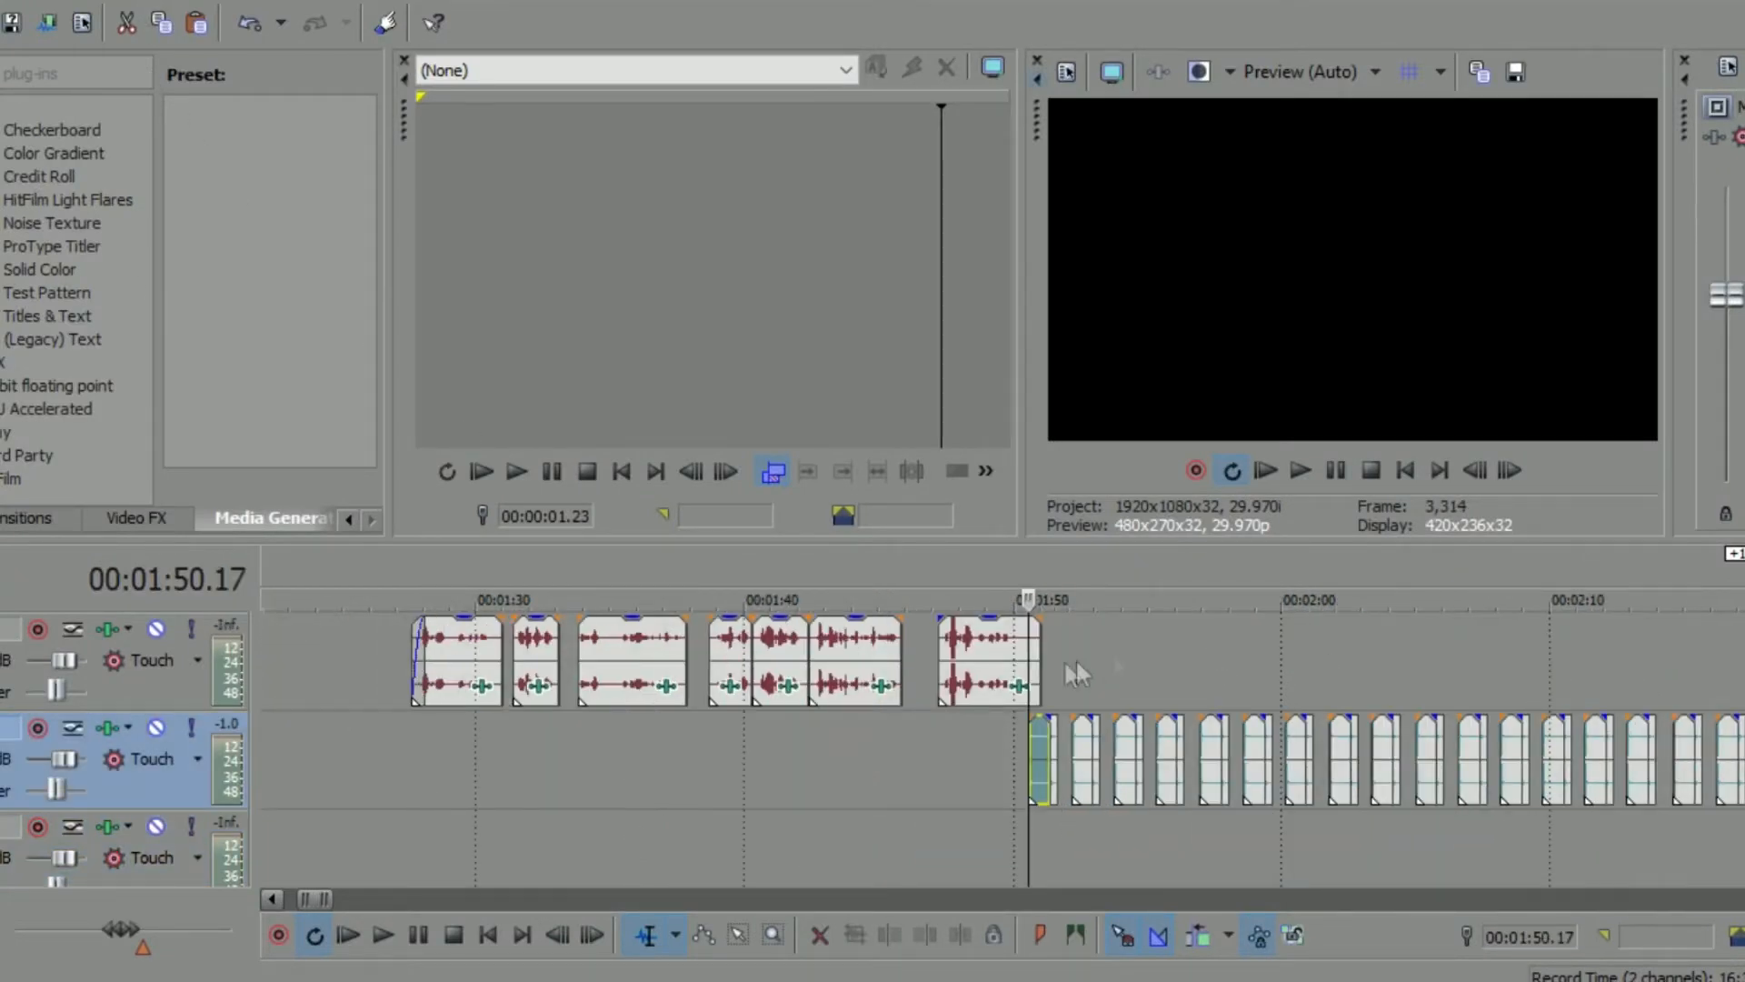
scroll(1022, 718, "up", 1)
scroll(1023, 719, "down", 1)
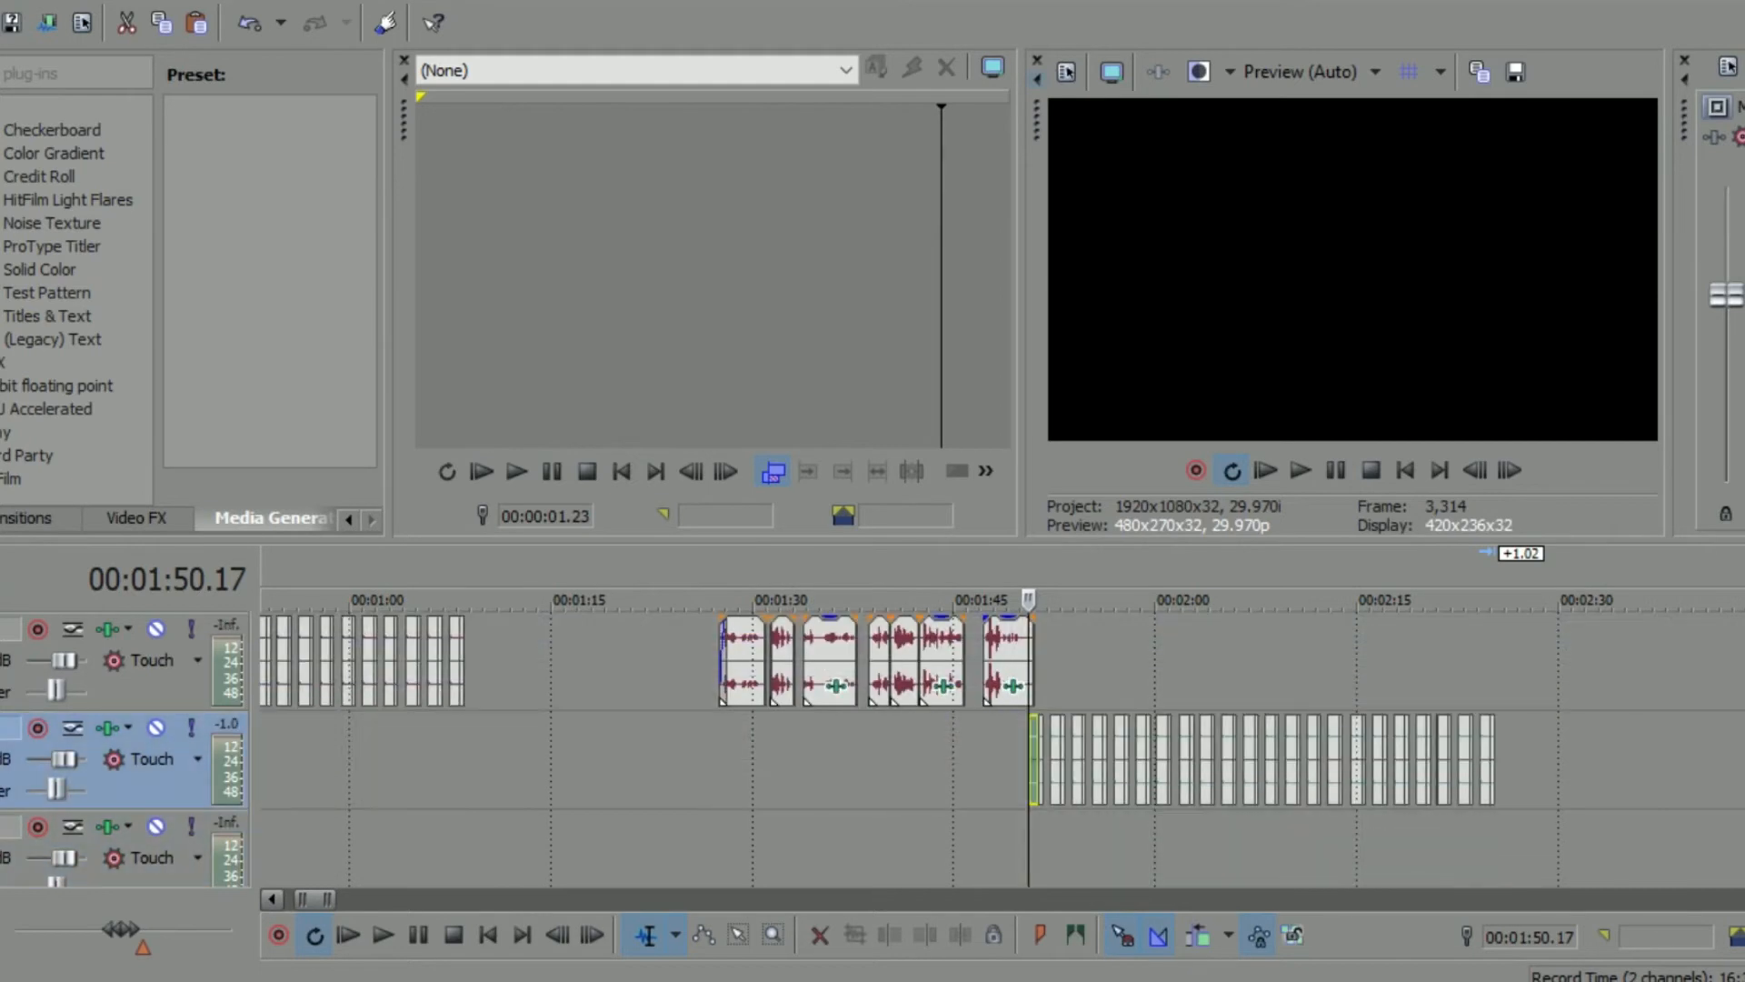
scroll(1022, 718, "up", 3)
right_click(1056, 725)
left_click(1095, 322)
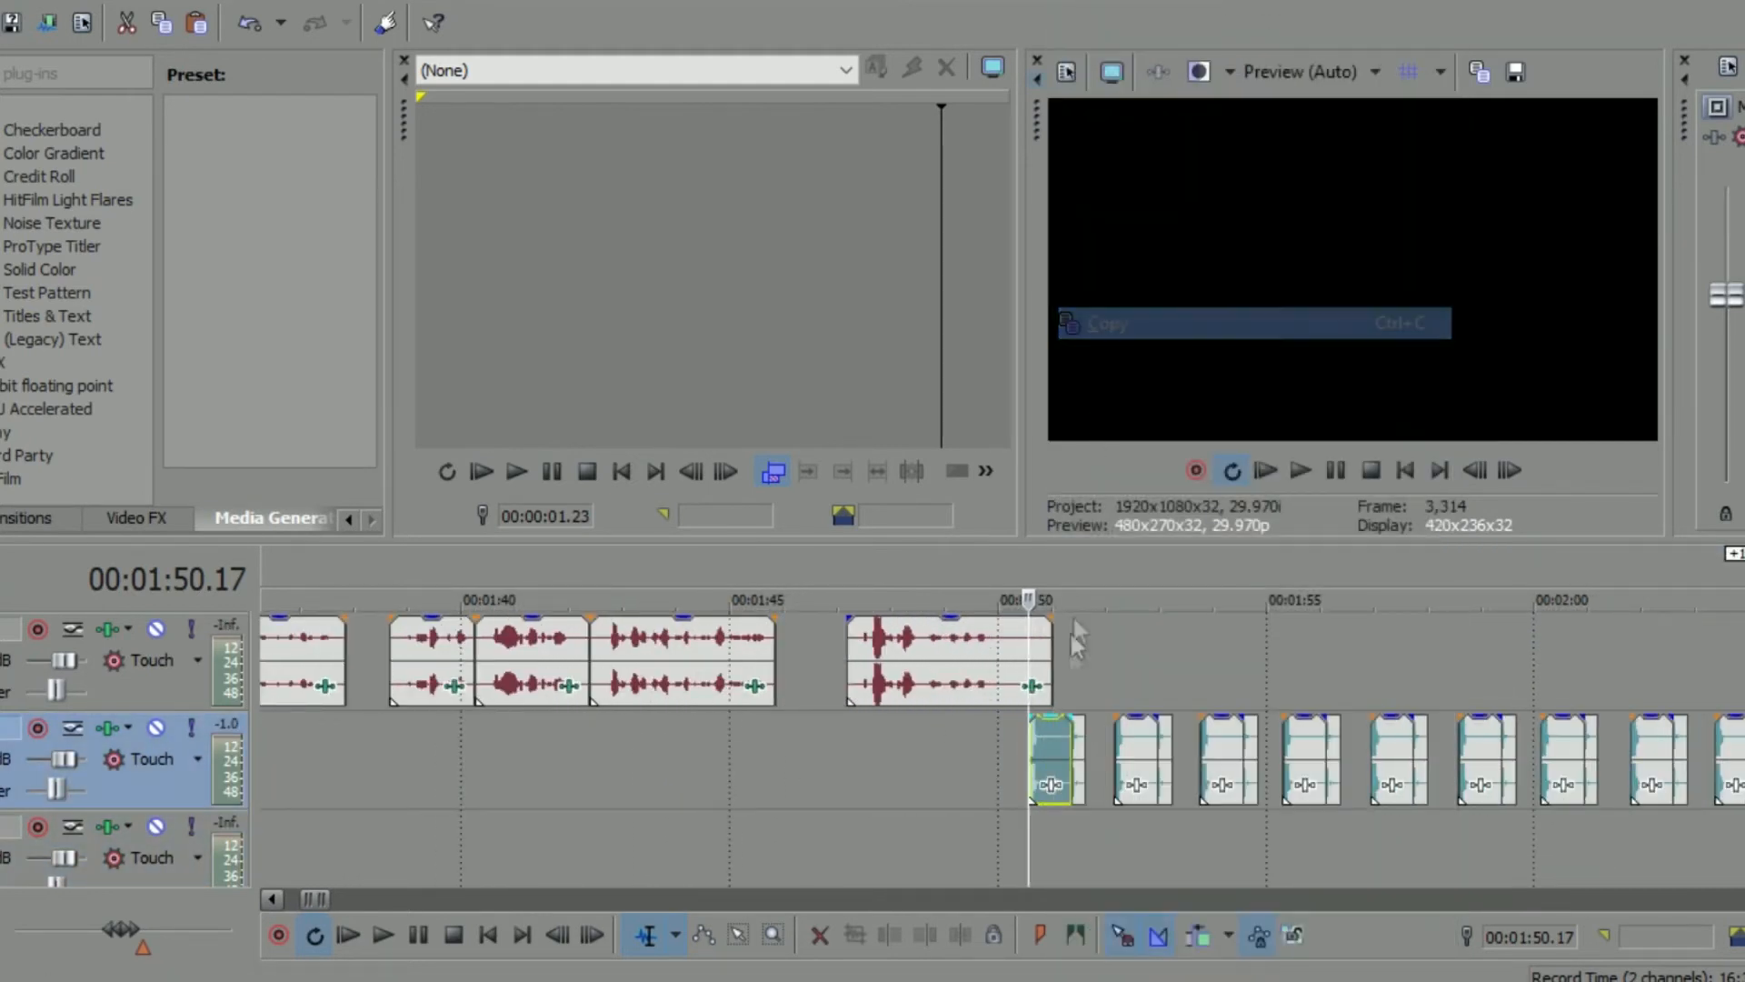
left_click(1007, 858)
left_click(1027, 856)
left_click(1017, 859)
key("ctrl+v")
Shift the pasted hit slightly ahead of the original drum hit, to start at 00:01:50.14, checking the timing by playback.
scroll(1016, 862, "up", 2)
mouse_move(916, 845)
left_mouse_down()
mouse_move(966, 835)
mouse_move(908, 842)
left_mouse_up()
left_click(908, 842)
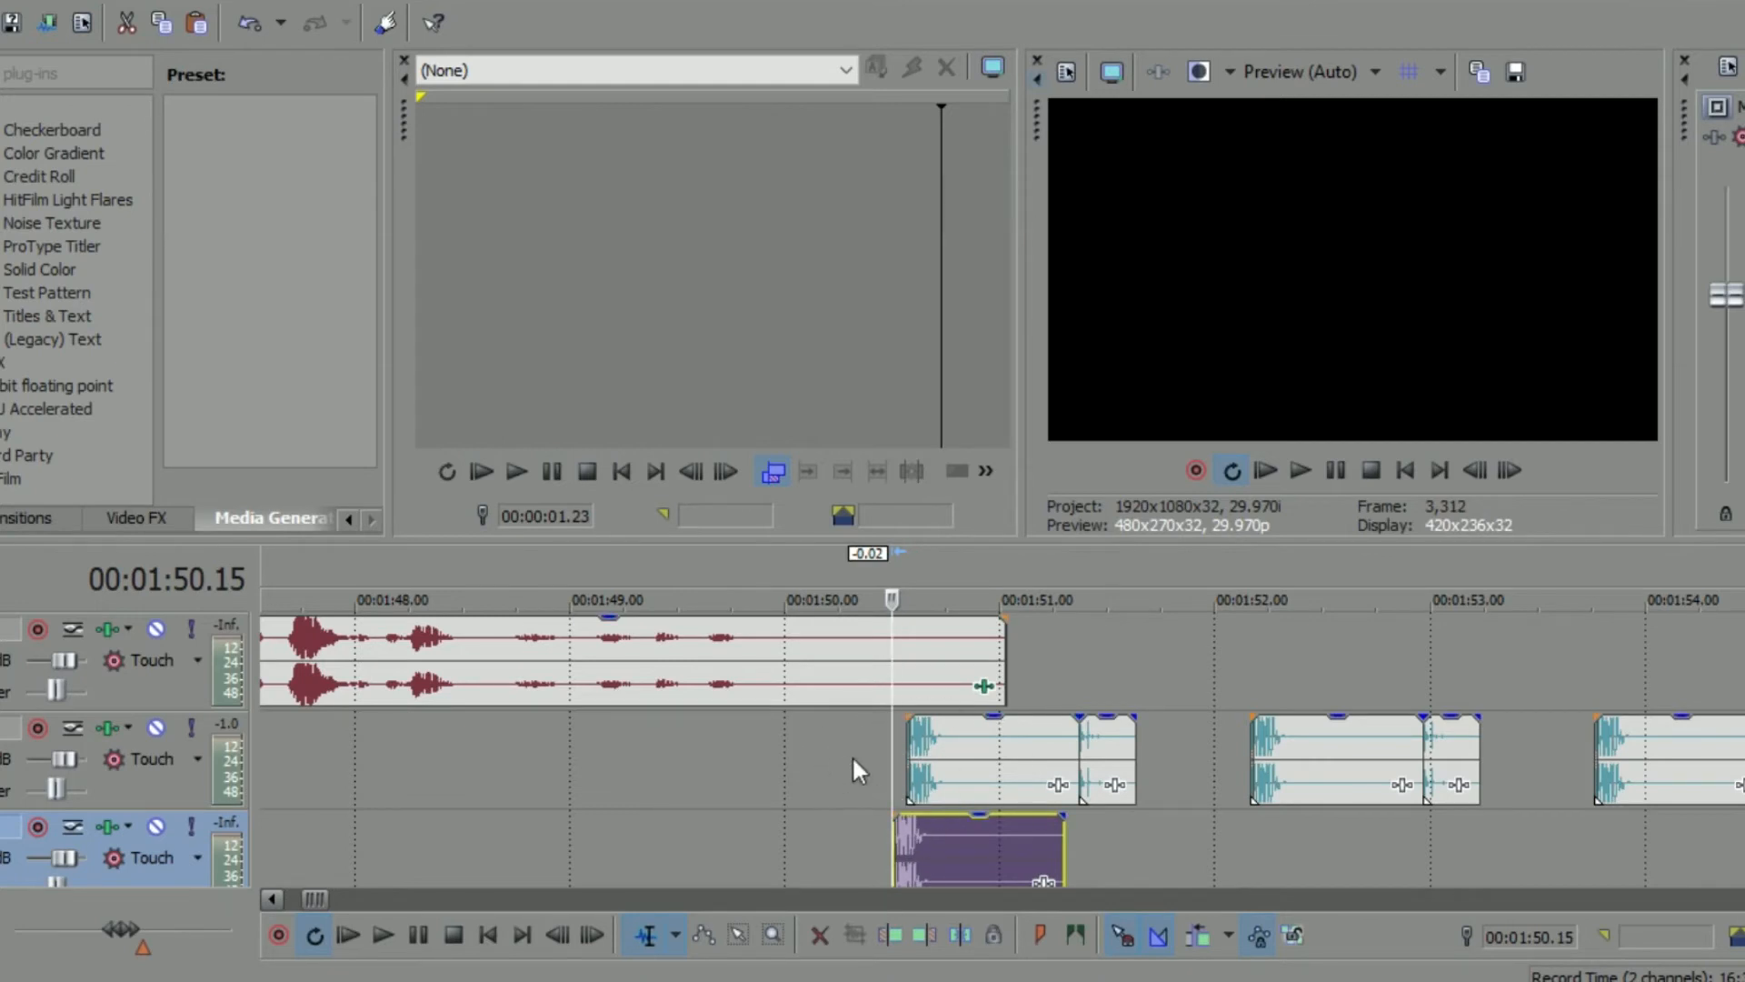
key("space")
key("space")
left_click(854, 799)
key("space")
key("space")
left_click_drag(973, 836, 966, 835)
Copy the shifted hit, paste it just ahead of the fifth drum group at about 00:01:57, and play back the result.
right_click(965, 836)
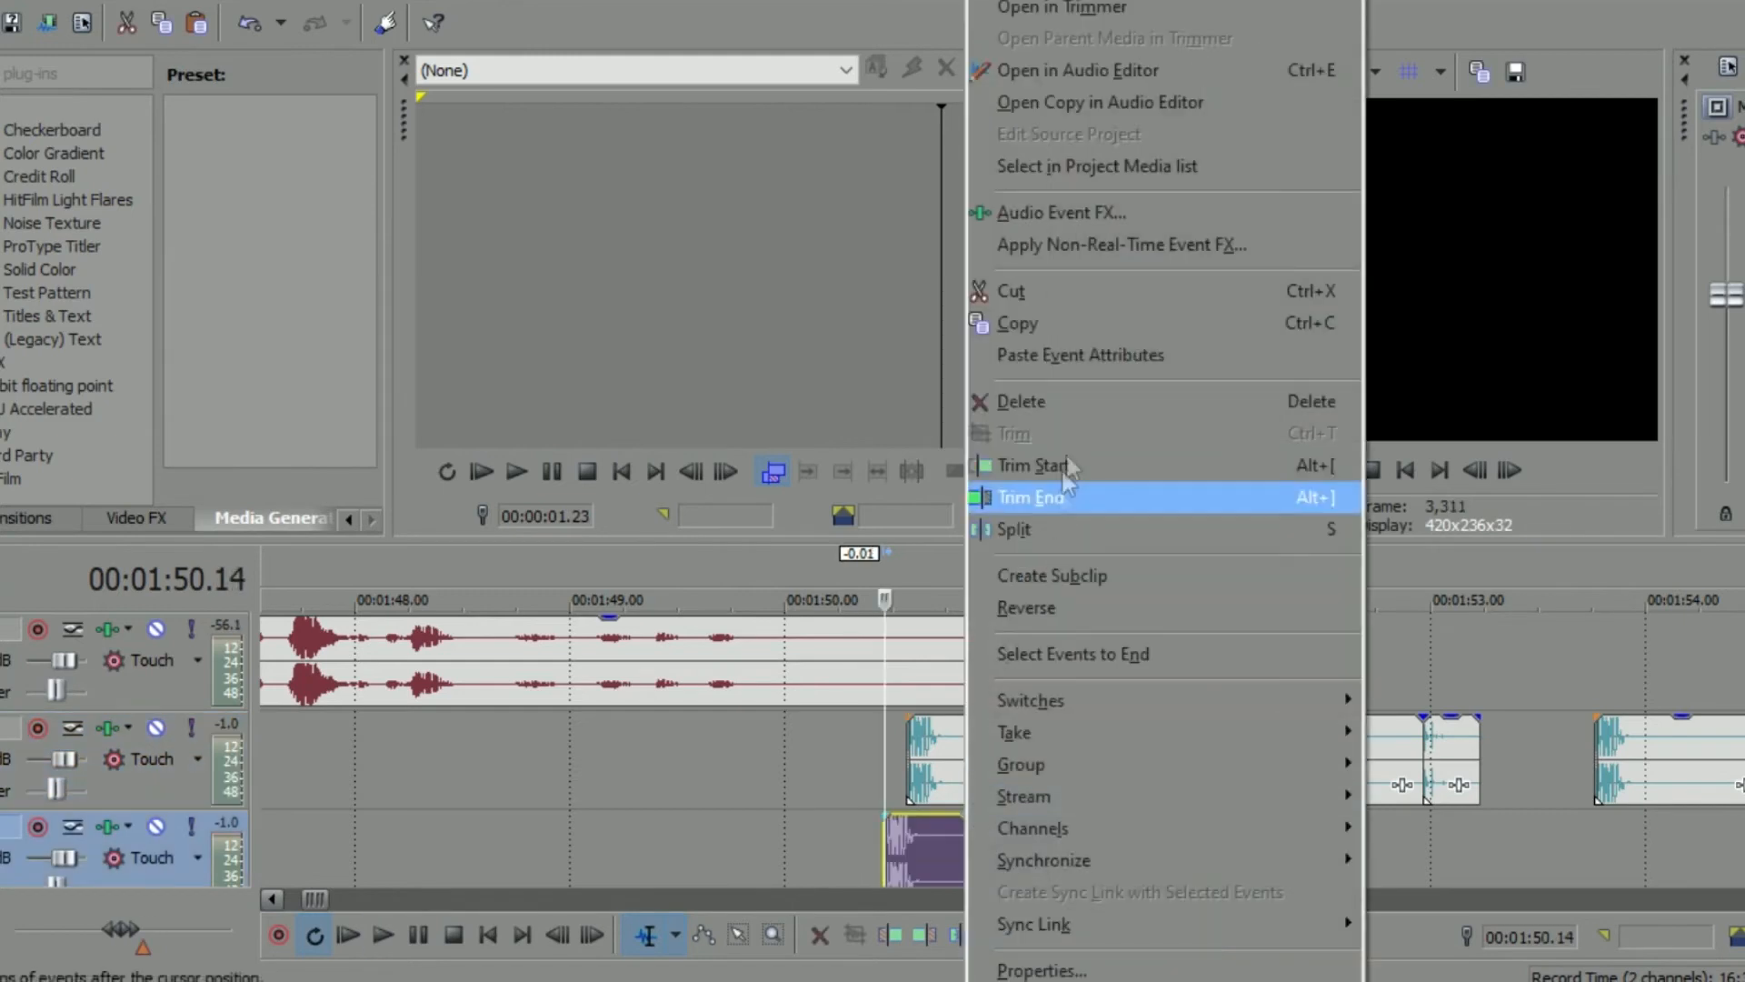
left_click(1030, 325)
scroll(1214, 772, "down", 3)
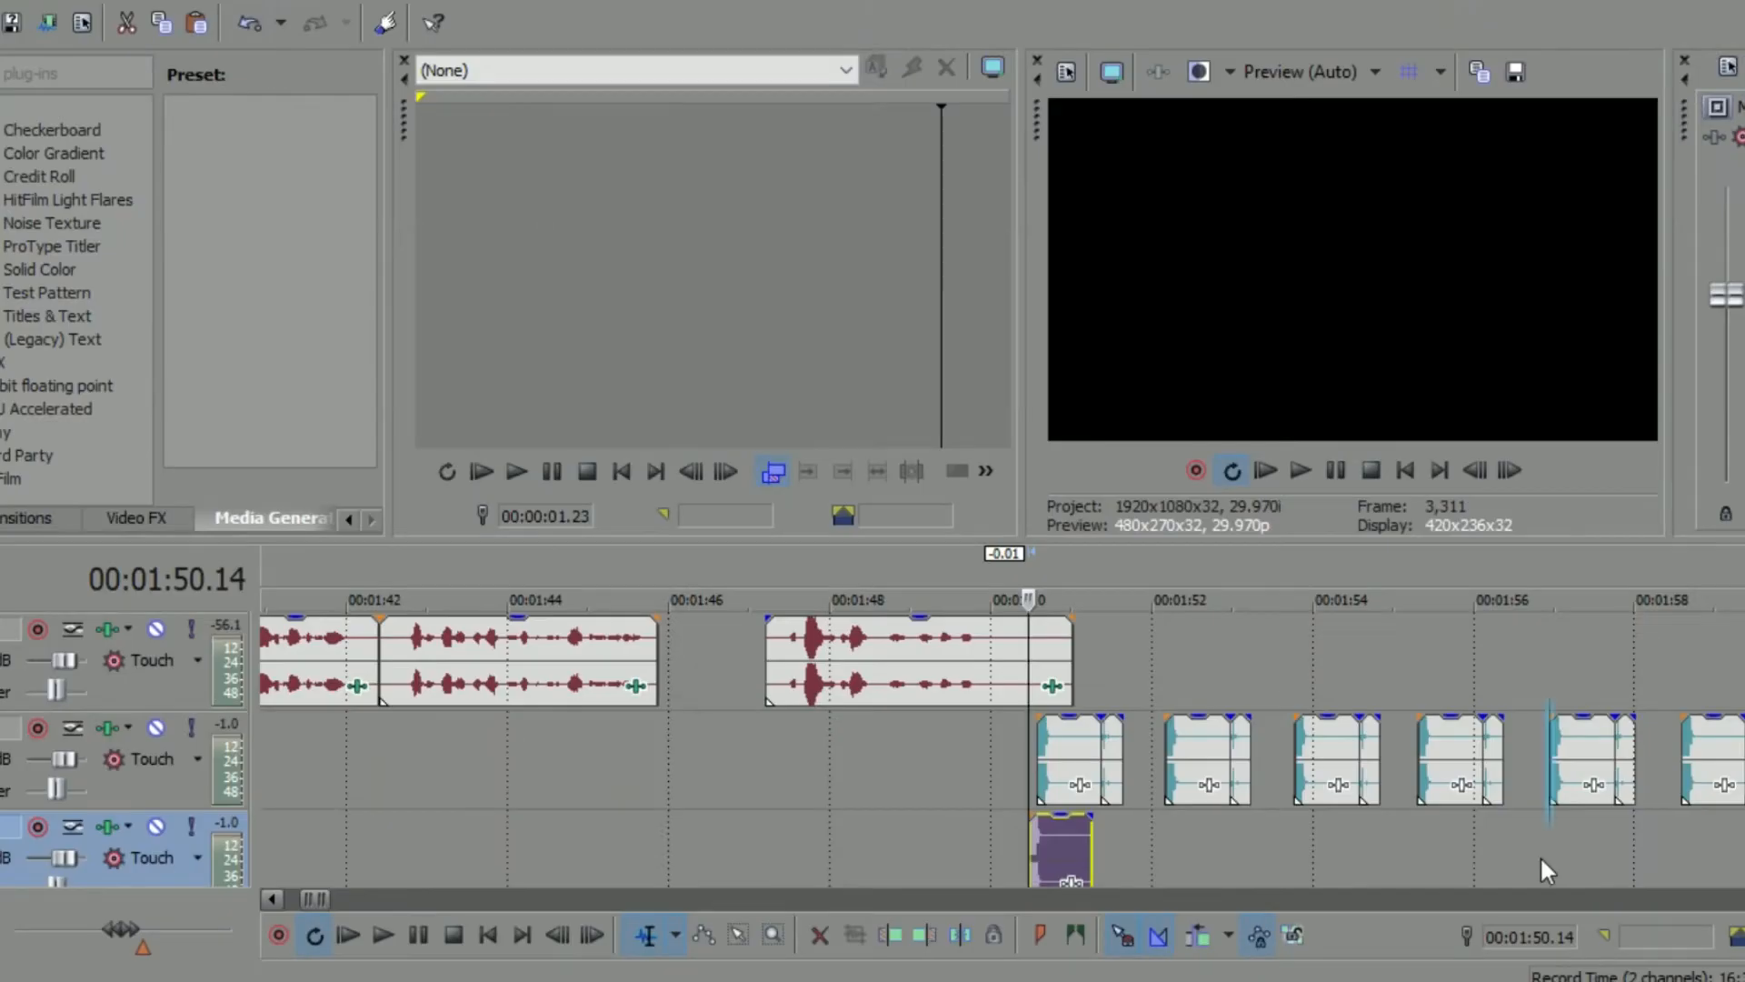
left_click(1353, 655)
left_click(1336, 665)
key("ctrl+v")
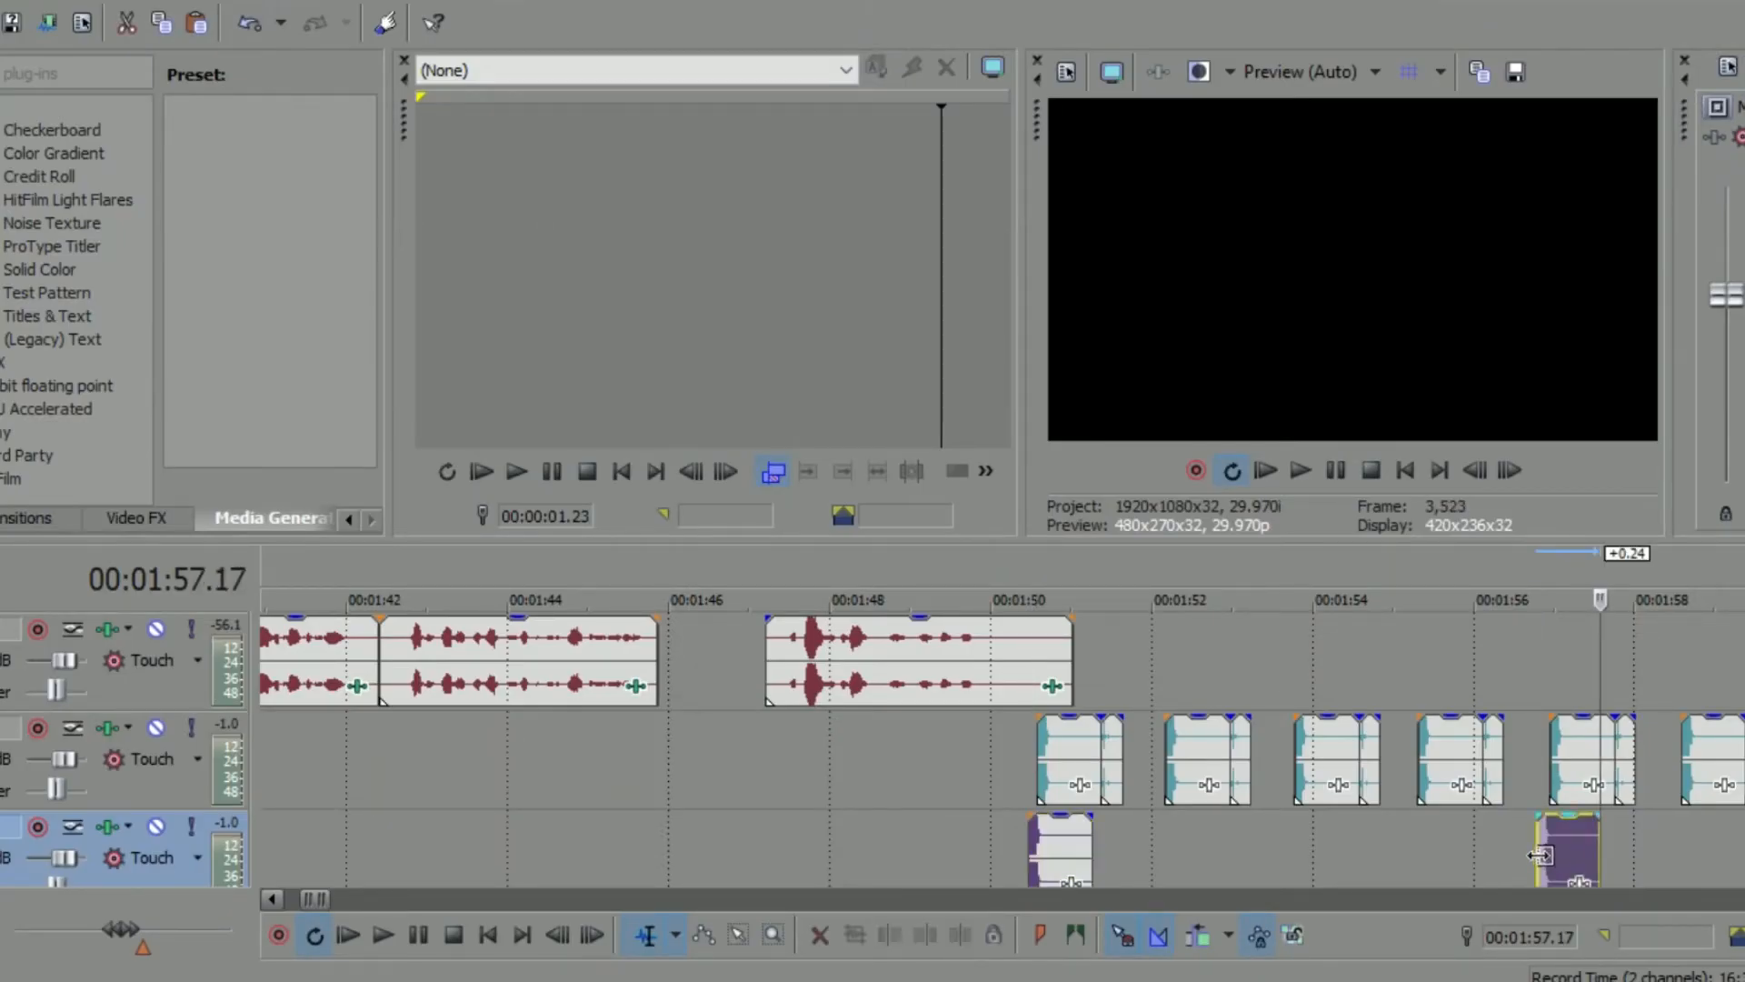
left_click(1539, 852)
key("space")
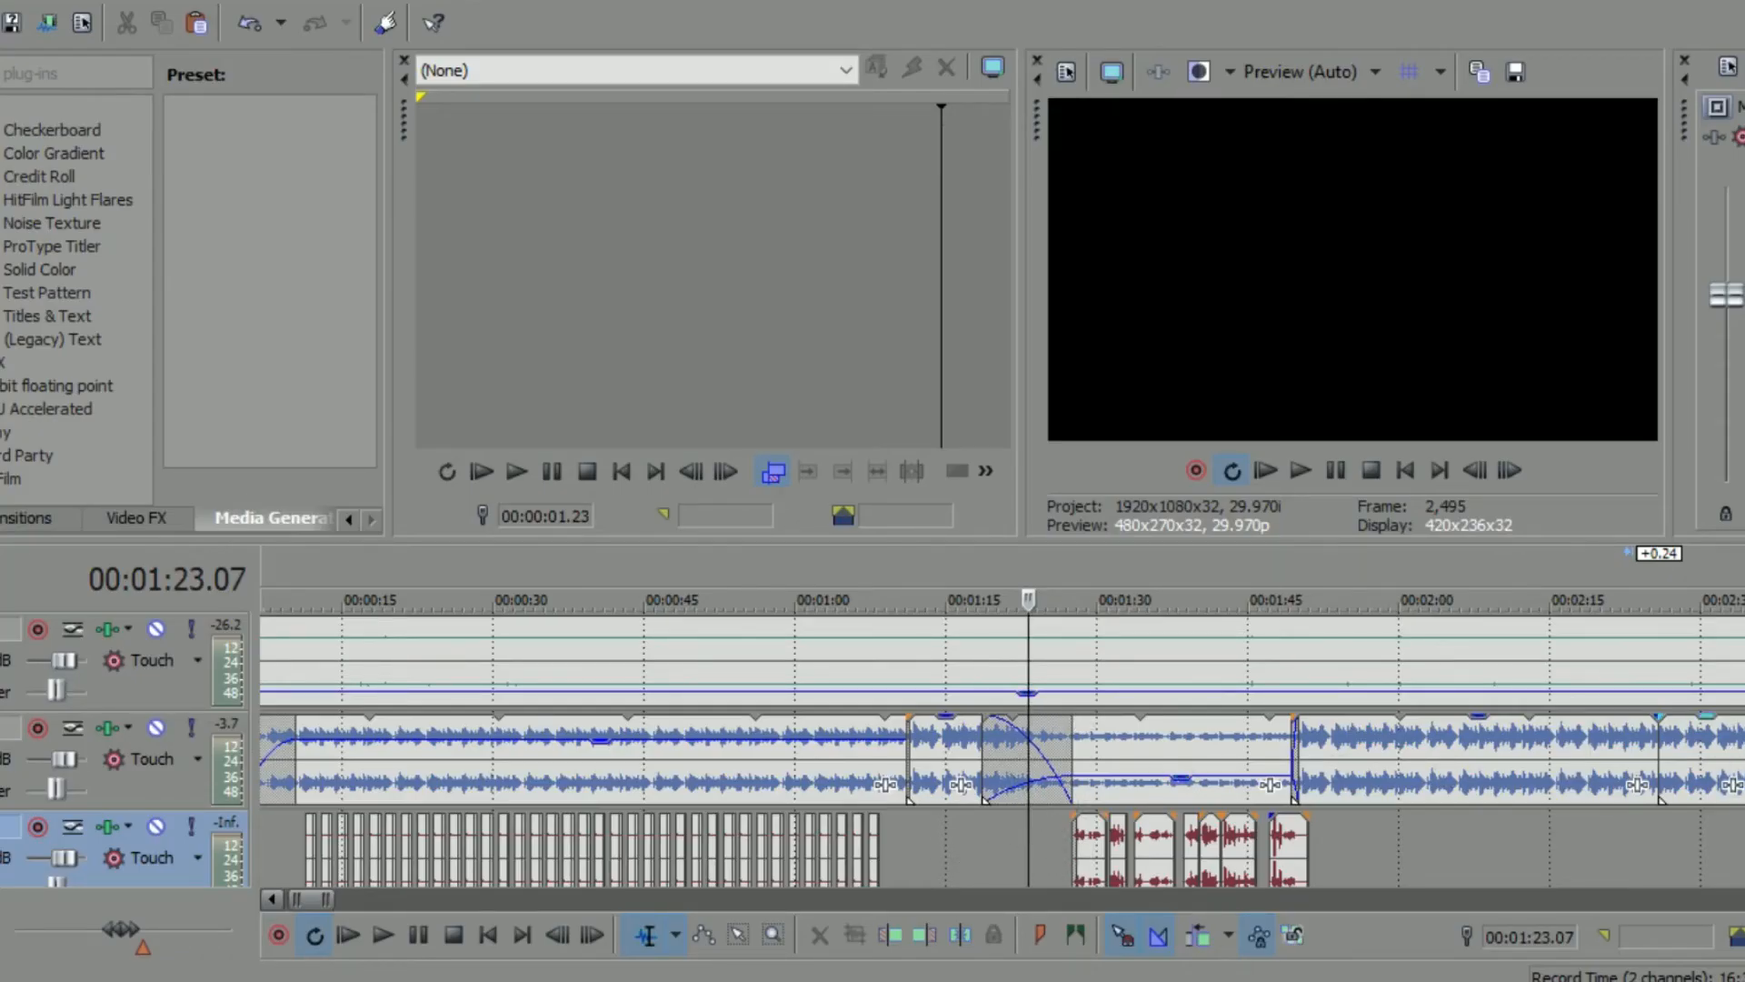
Insert a new audio track above the melody track and place the cursor at the crossfade's start, 00:01:18.18.
scroll(1365, 749, "down", 3)
right_click(1369, 747)
left_click(1432, 459)
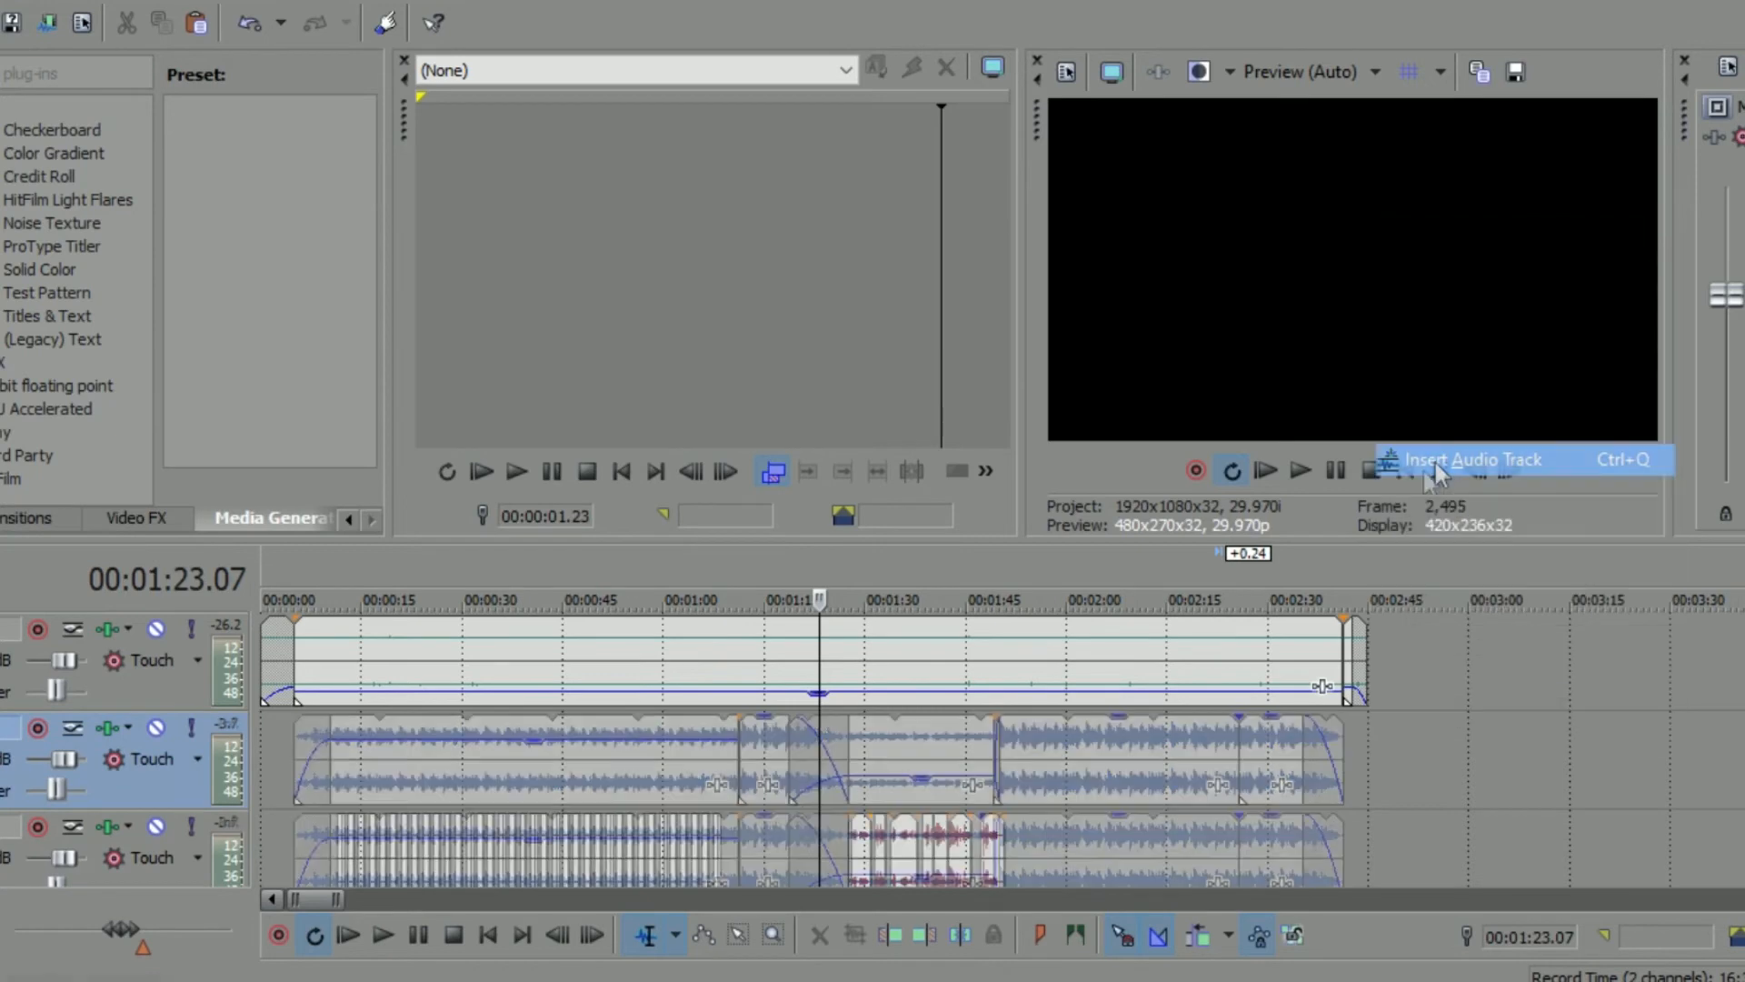
left_click(778, 776)
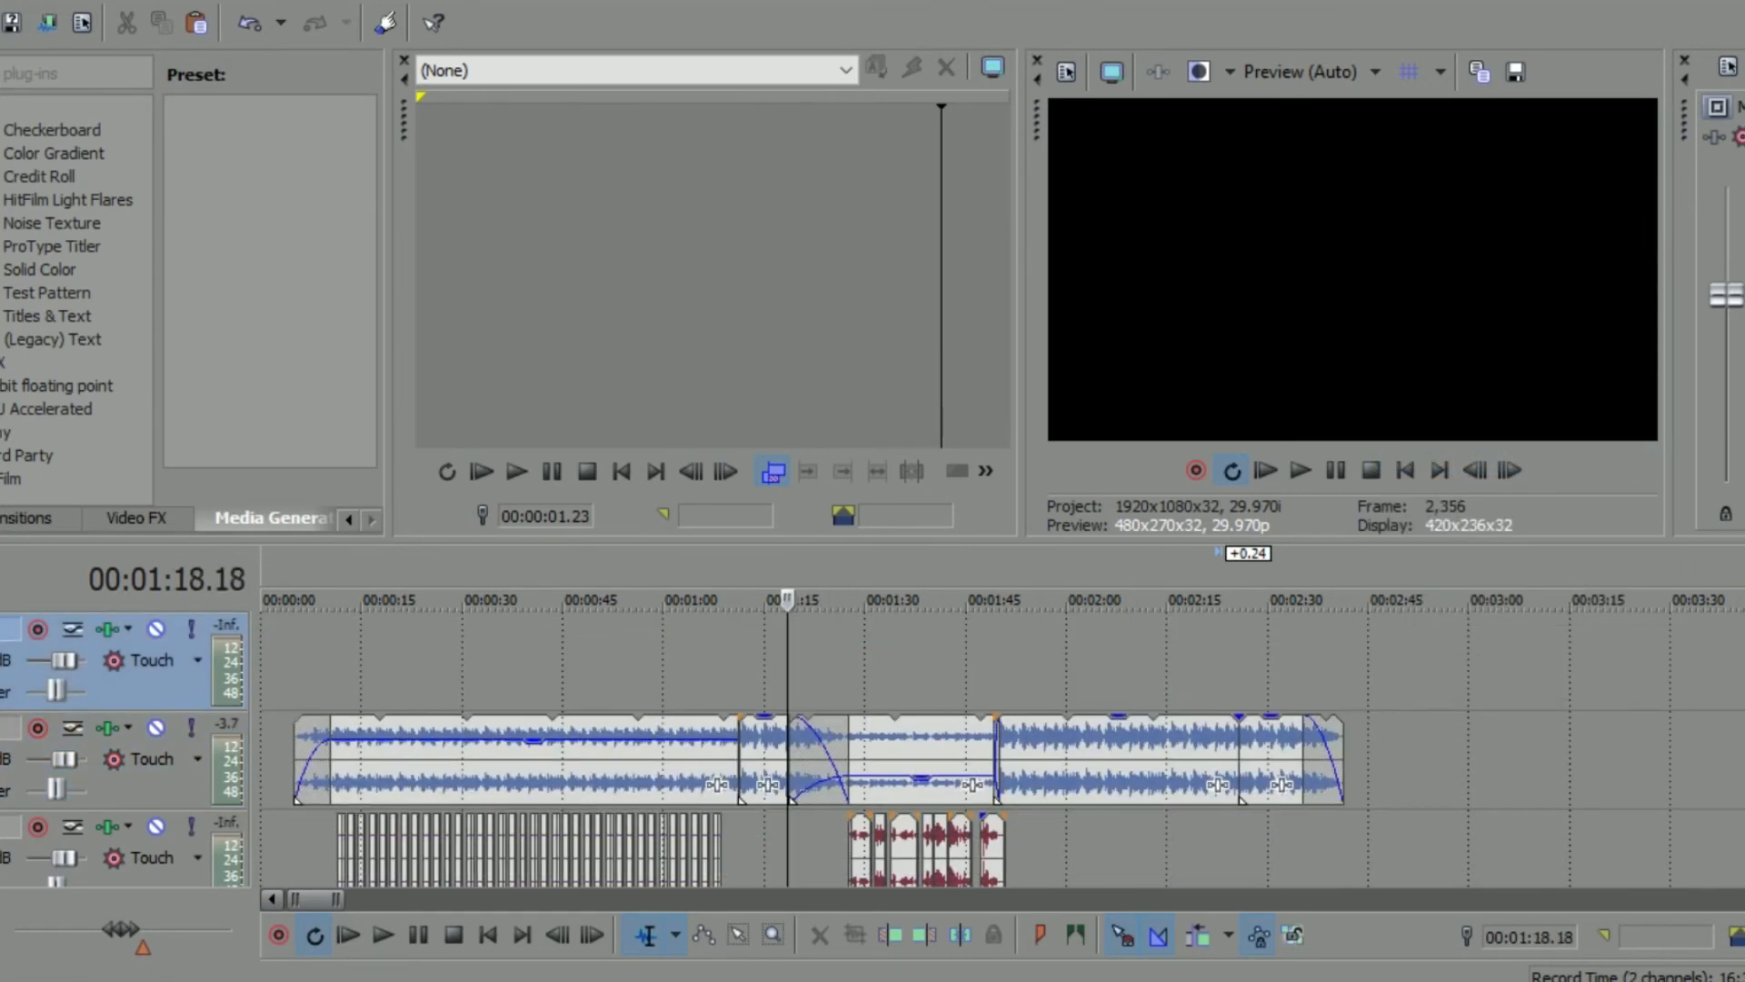
scroll(948, 739, "up", 3)
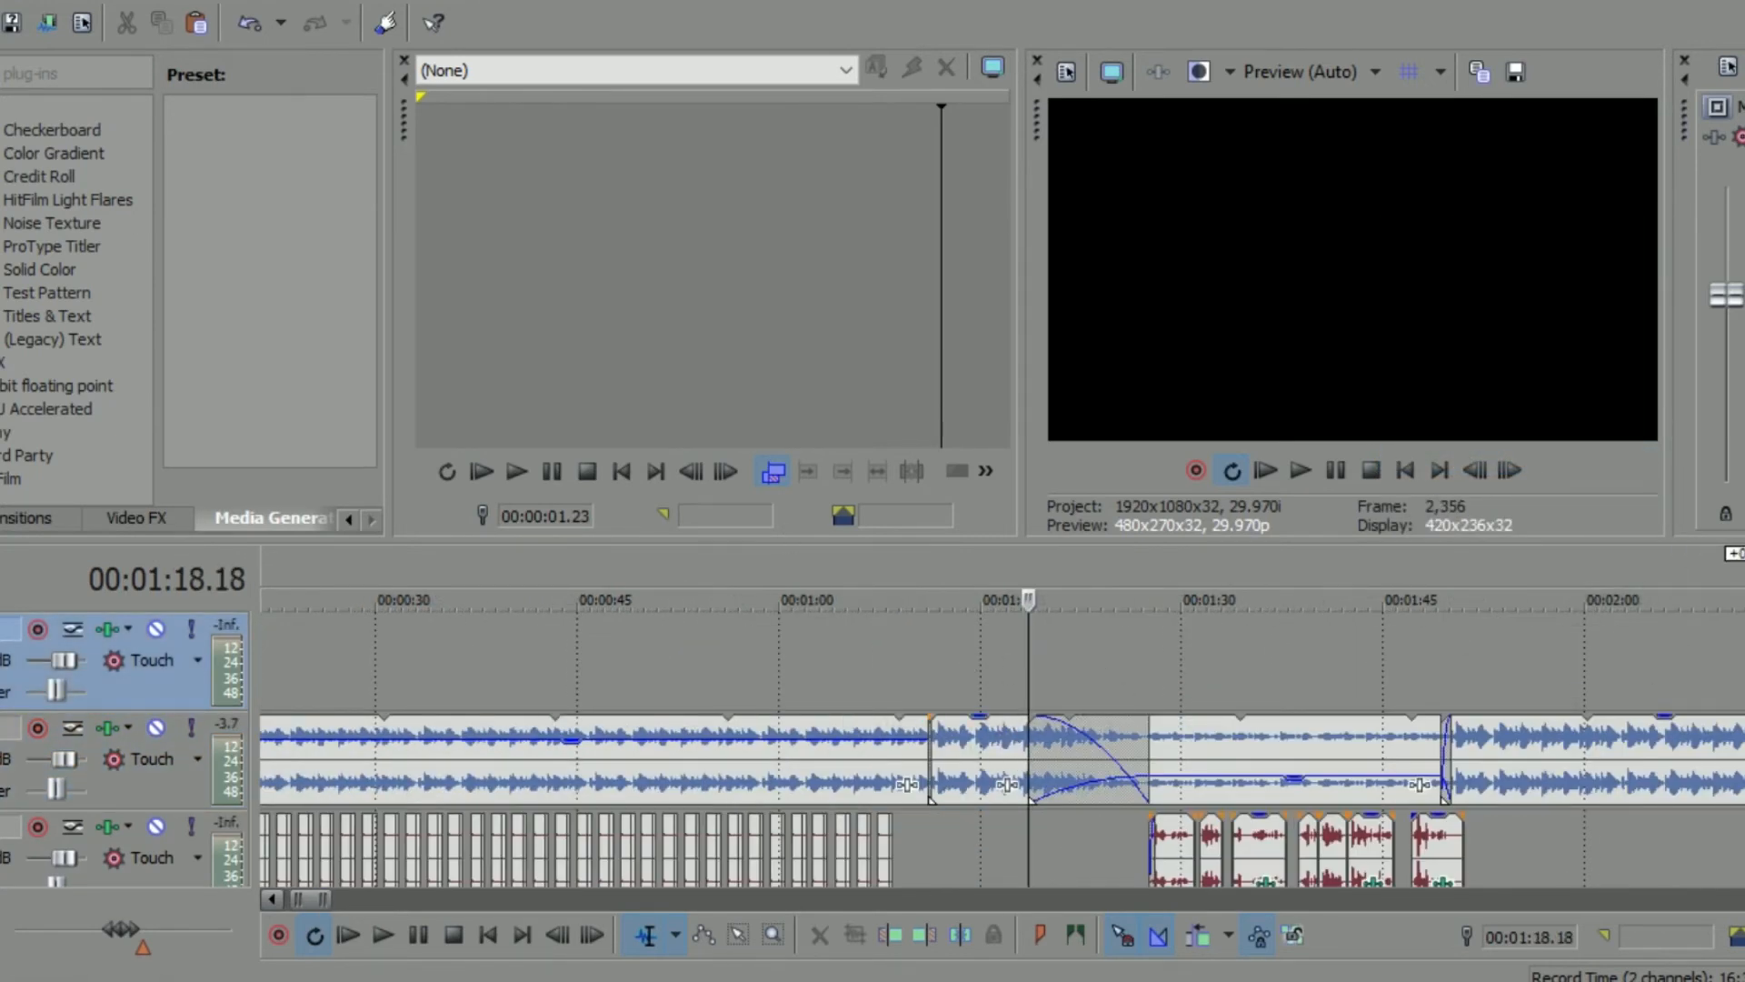
Import a sound effect from the Cymatics - Utopia Melodic Sample Pack's FX folder onto the new track at 00:01:18.18.
key("ctrl+o")
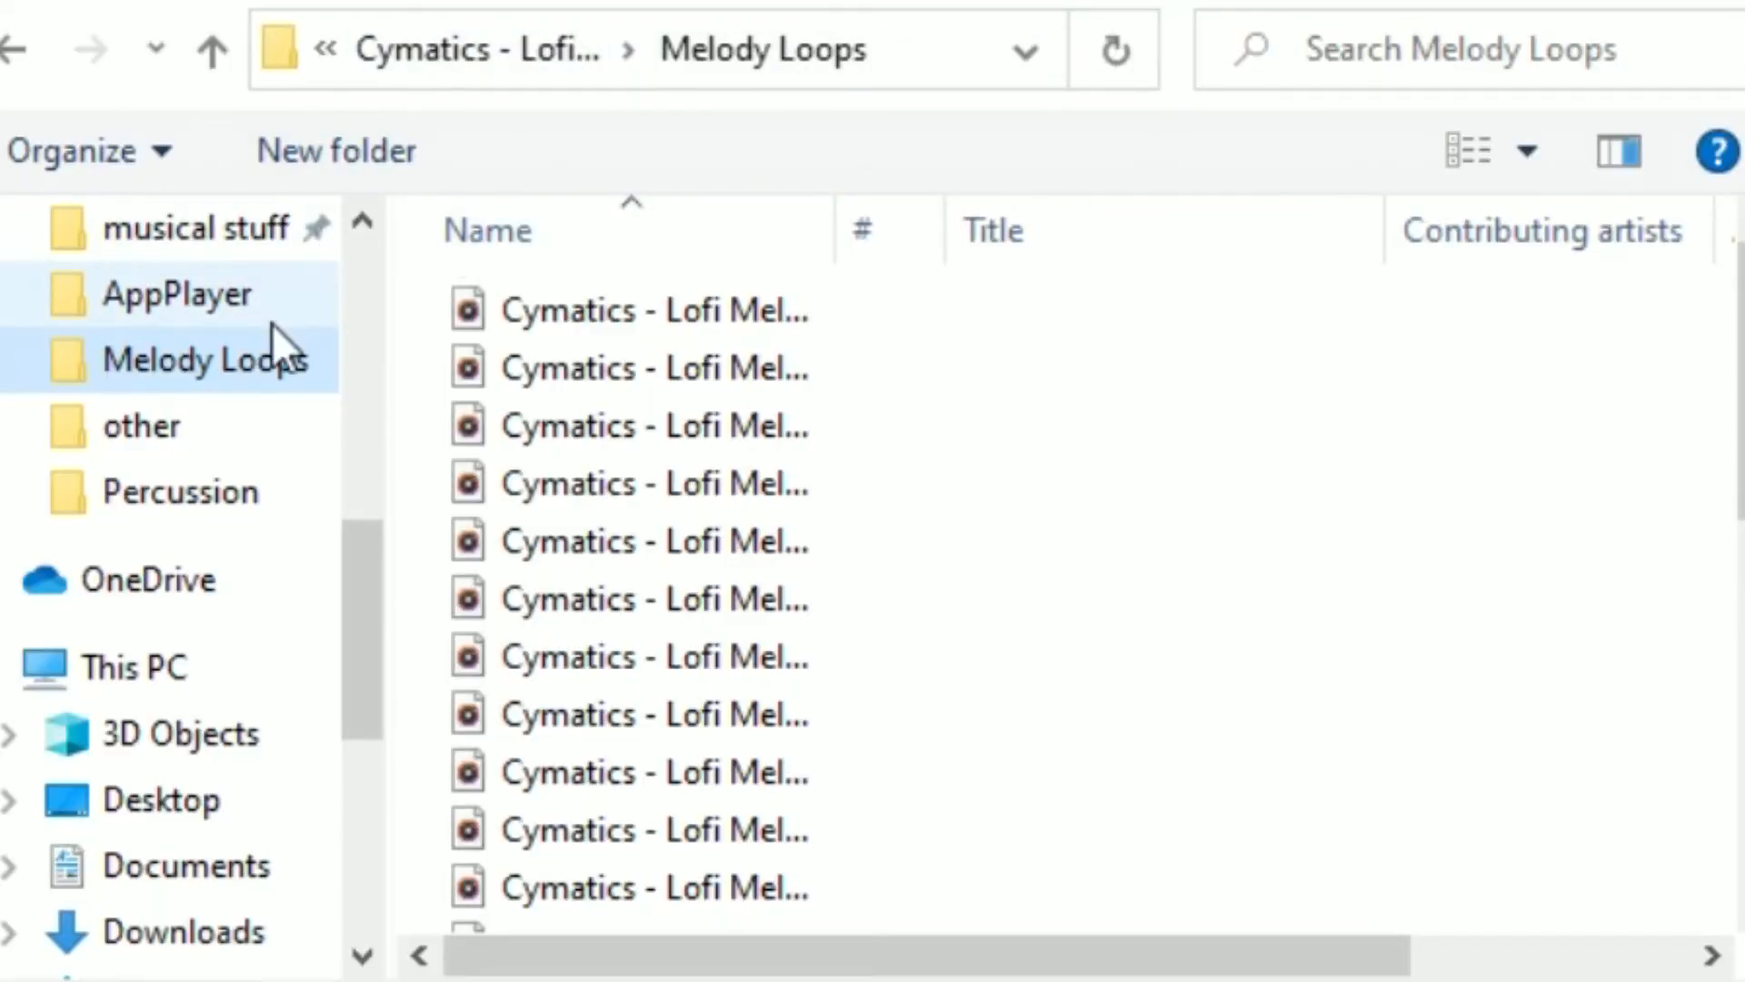
left_click(511, 66)
left_click(380, 53)
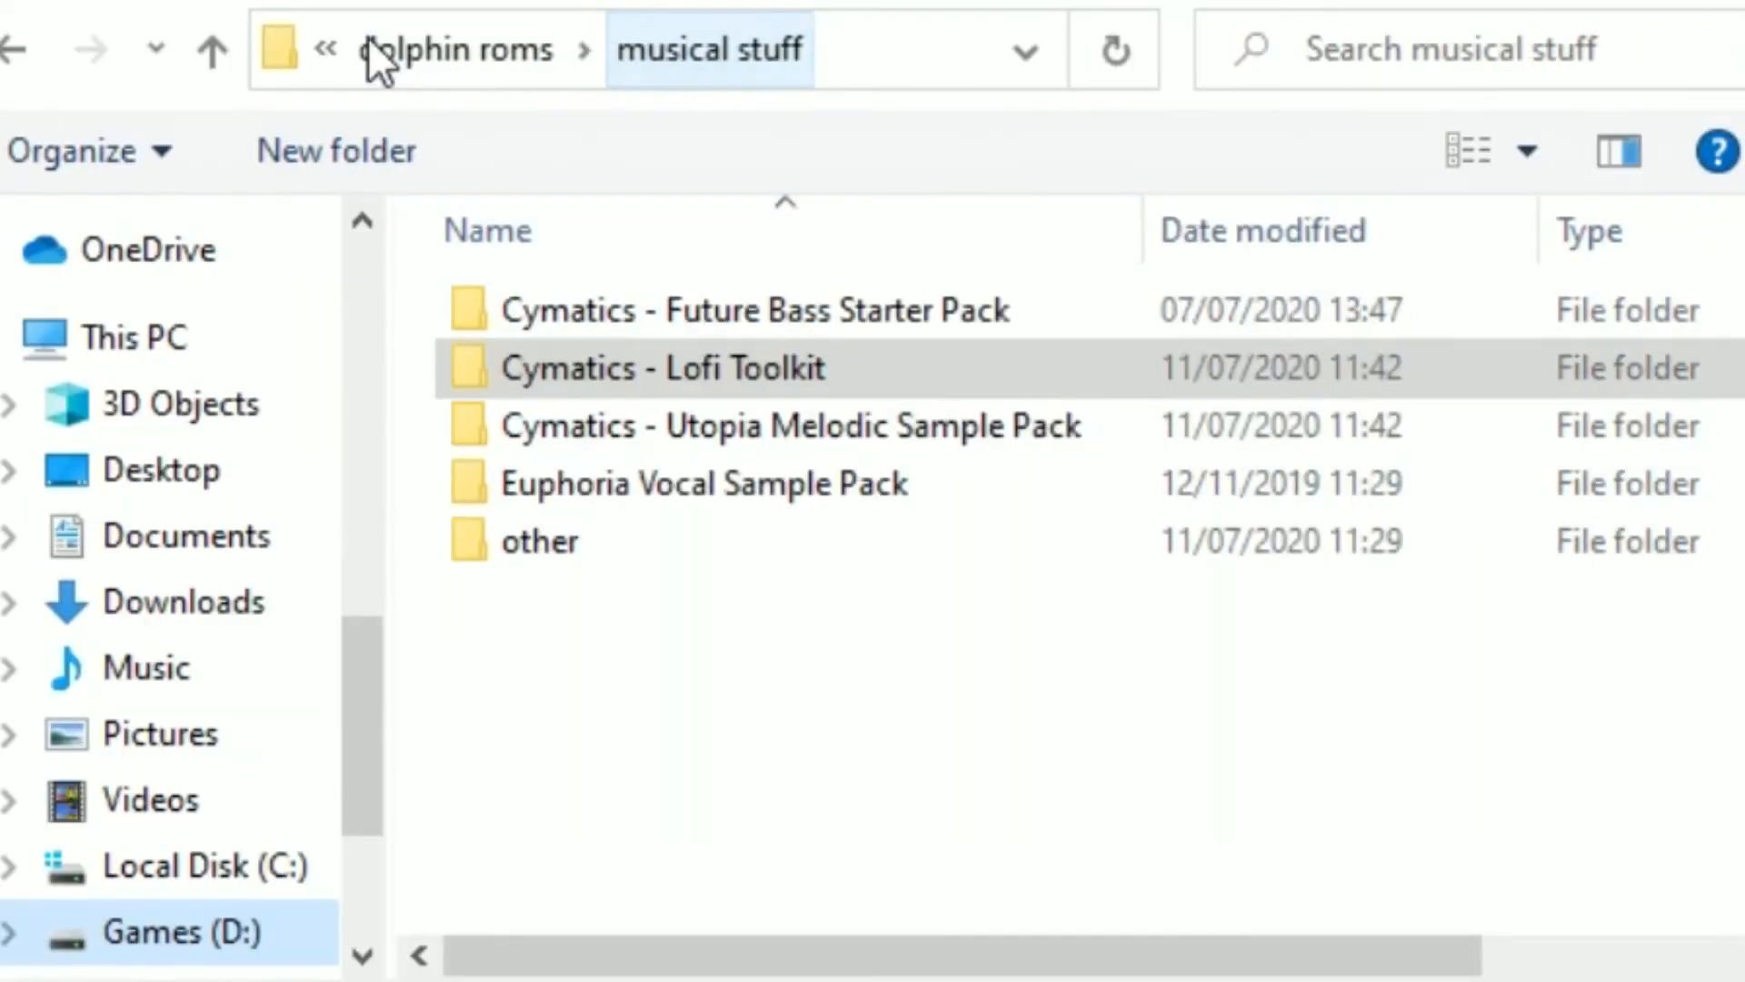
double_click(760, 431)
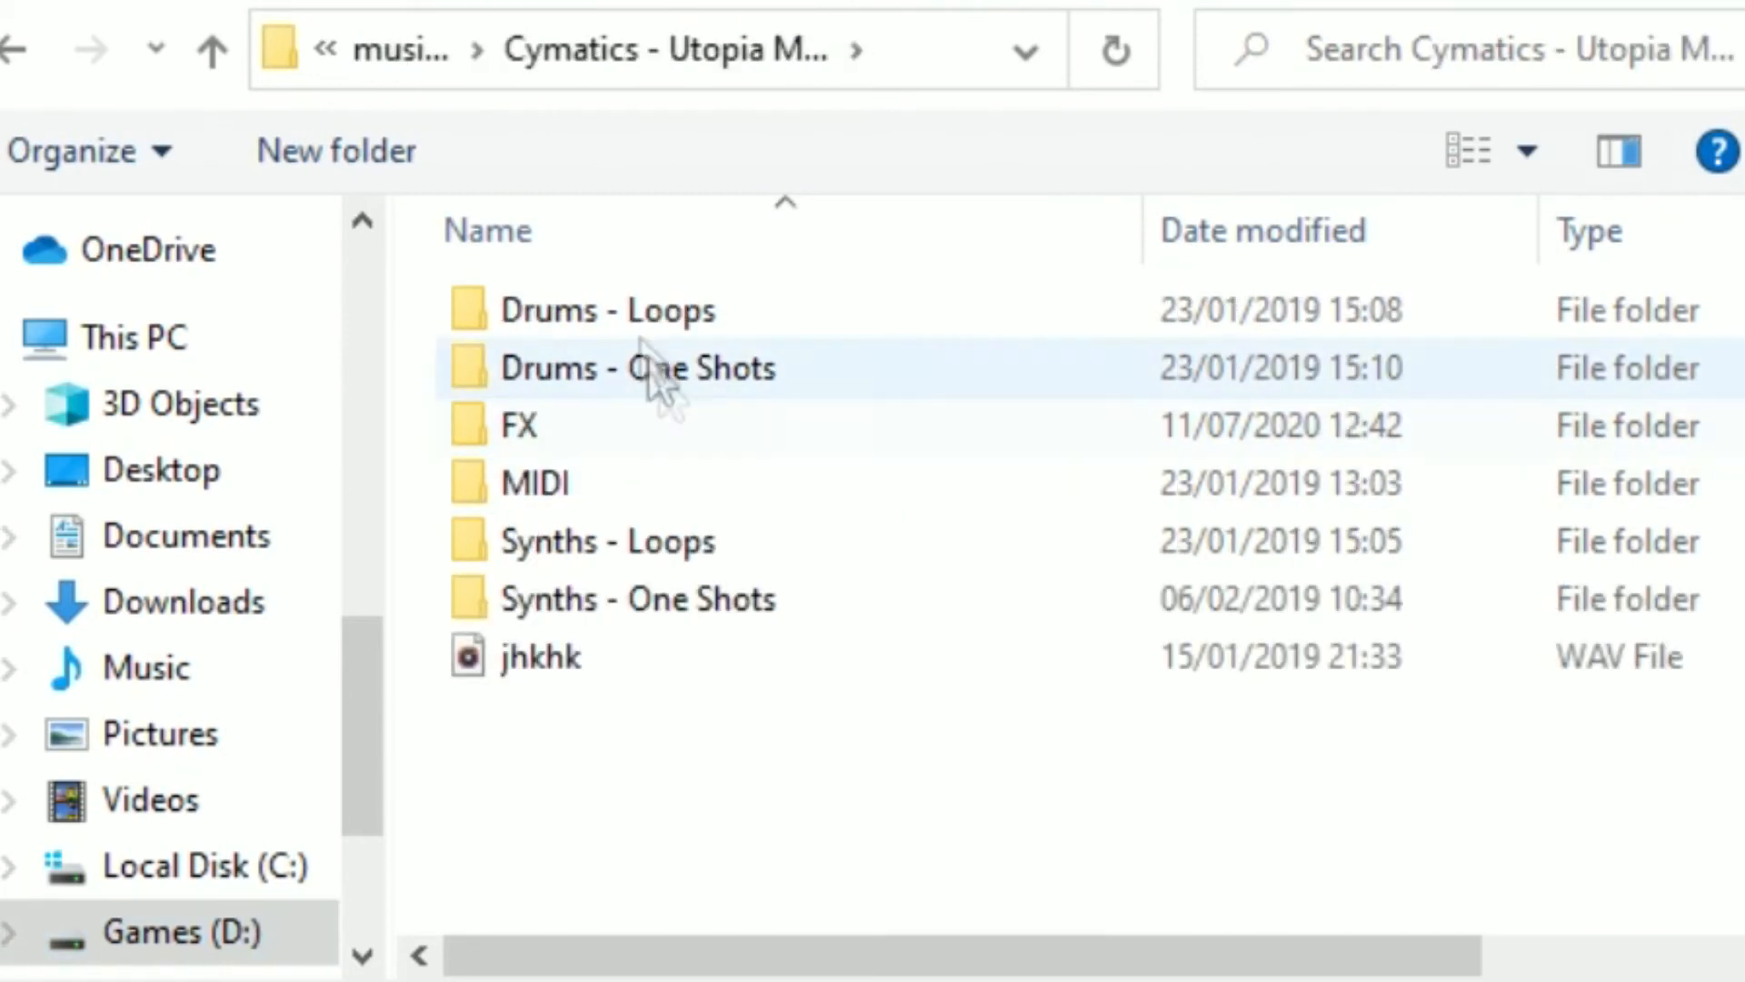
double_click(599, 436)
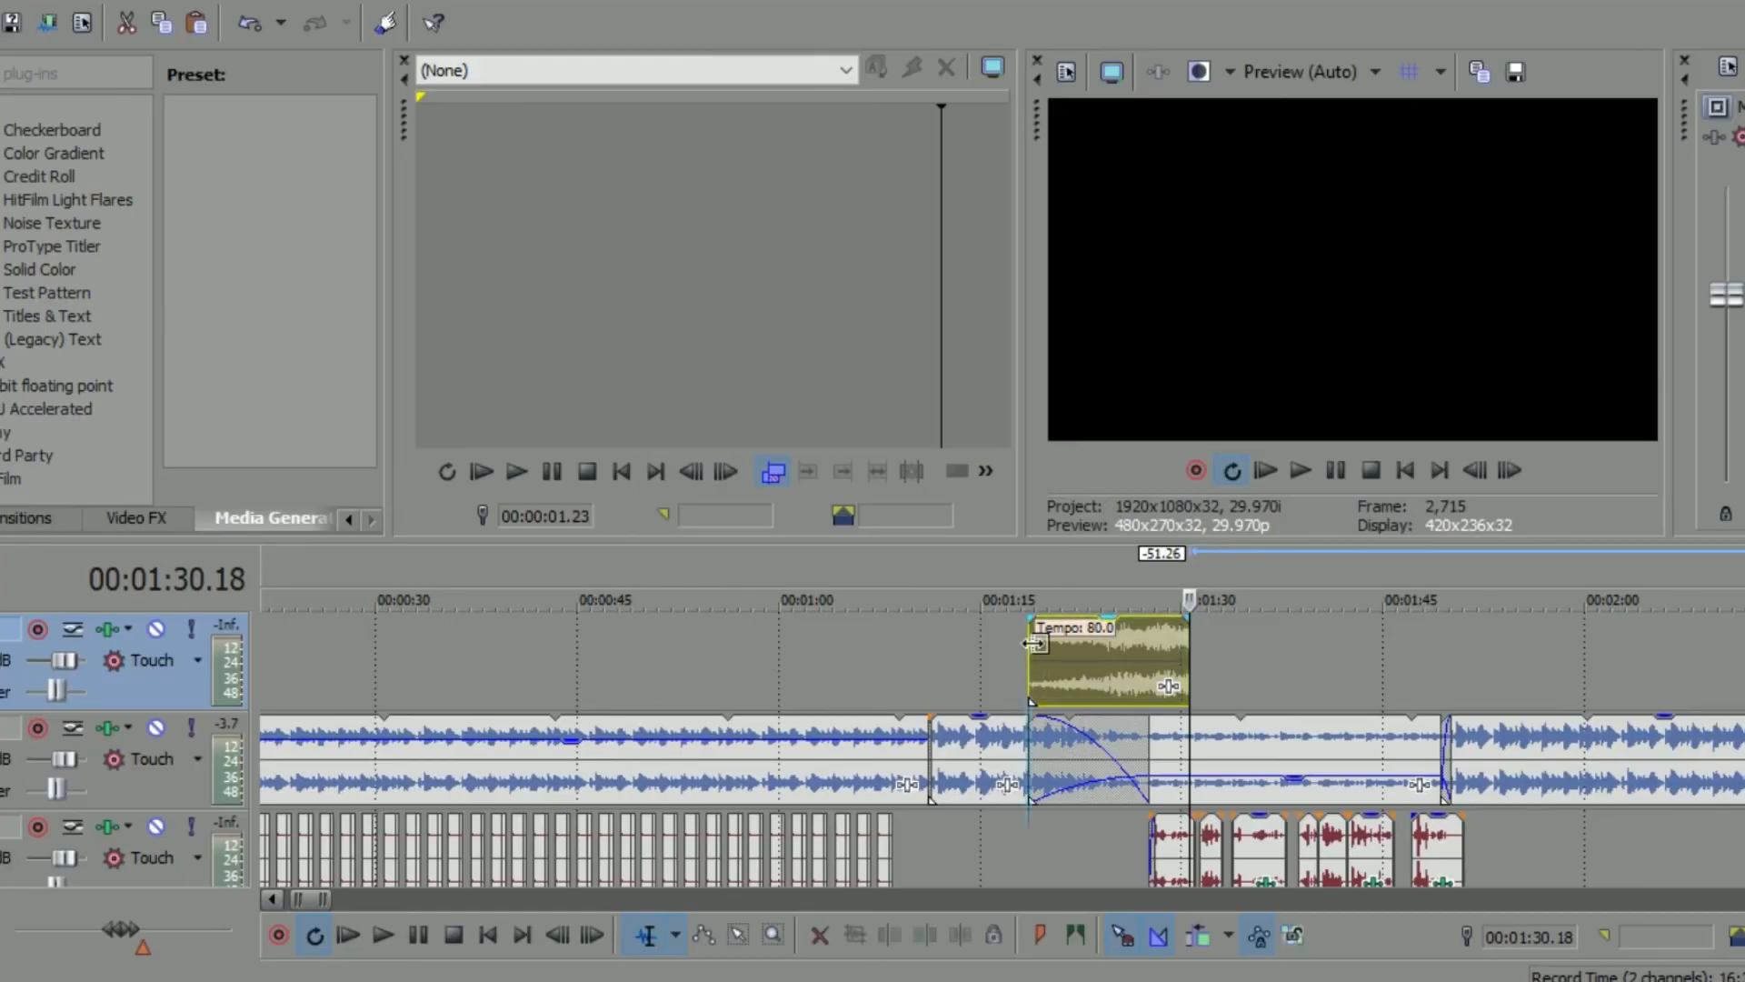
left_click(1032, 643)
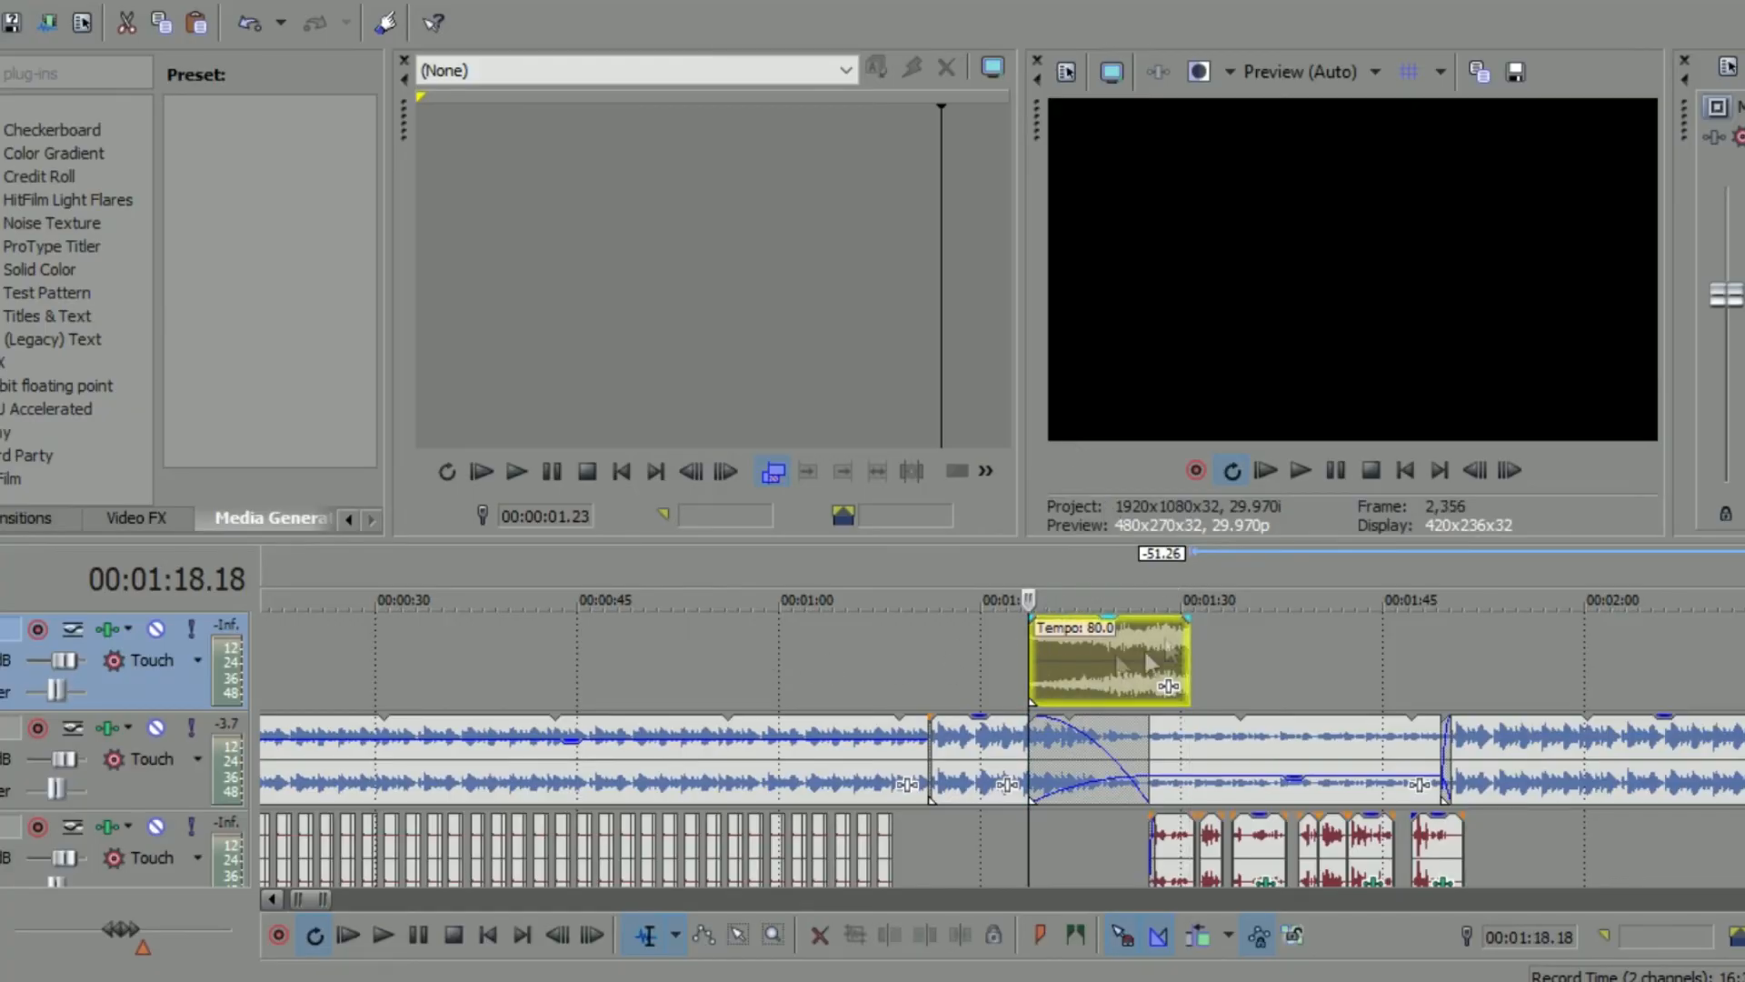
Lower the imported effect's volume, fade it in over about 4 seconds, and shorten it to end with the melody crossfade.
left_click_drag(1110, 627, 1115, 682)
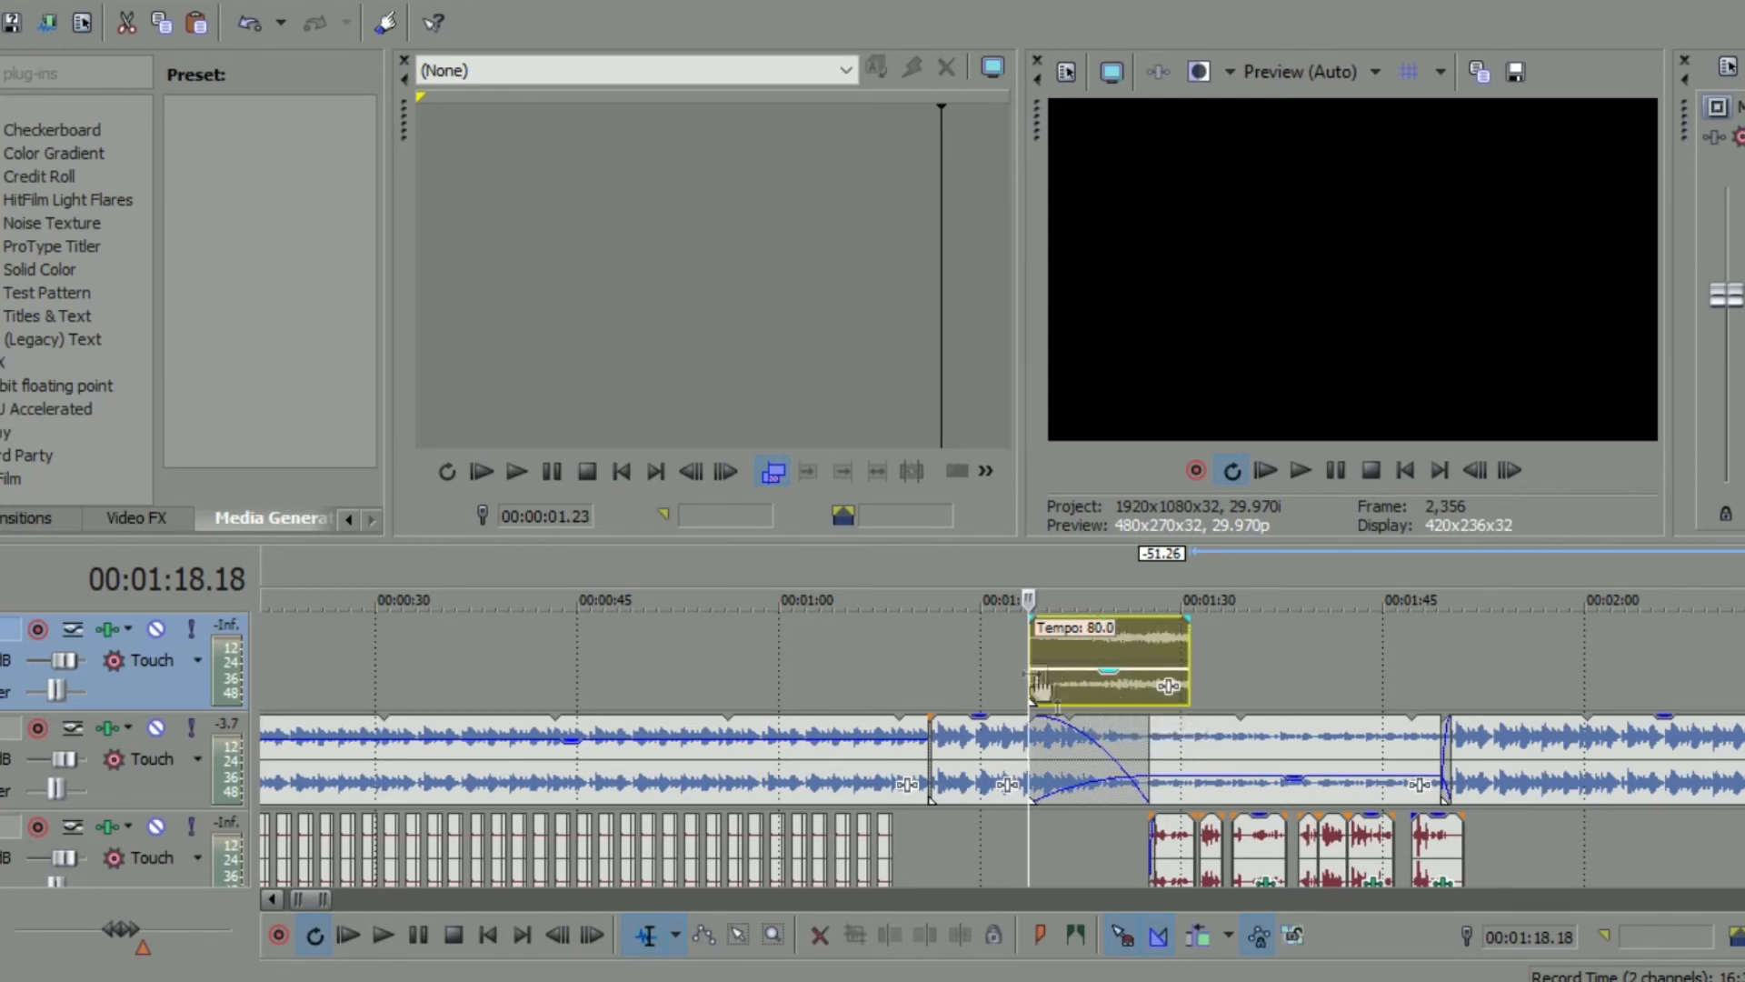
left_click_drag(1191, 616, 1156, 636)
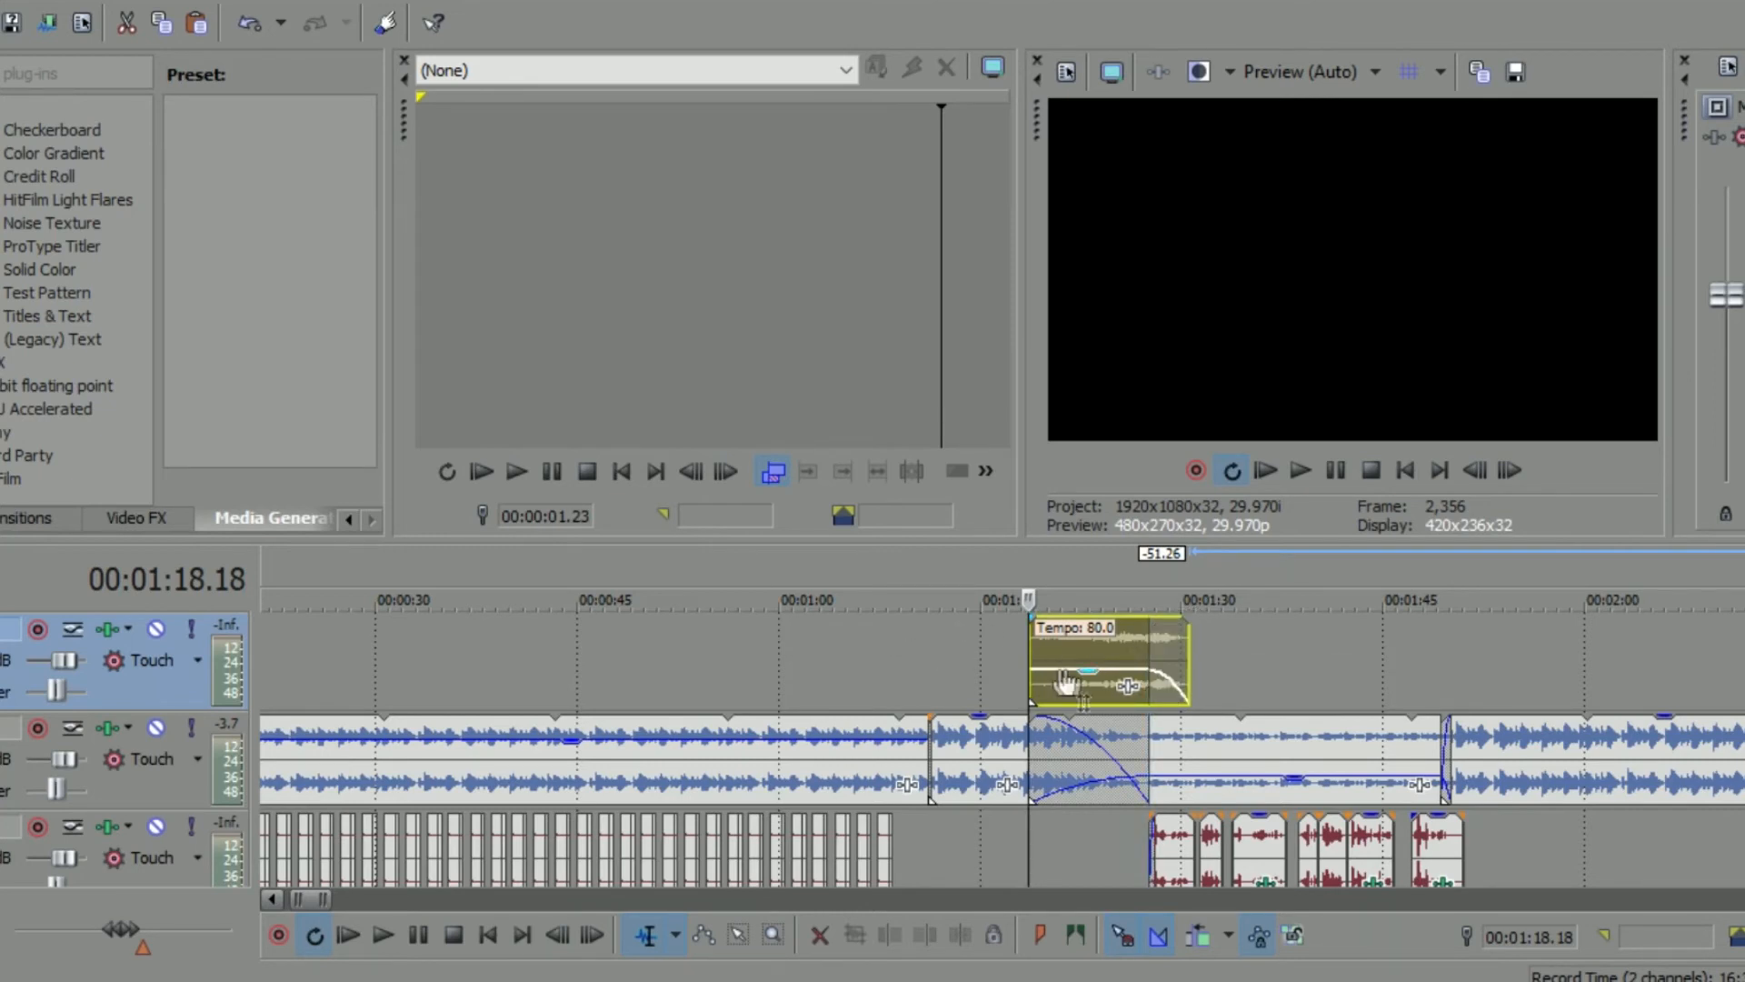
left_click_drag(1030, 624, 1081, 643)
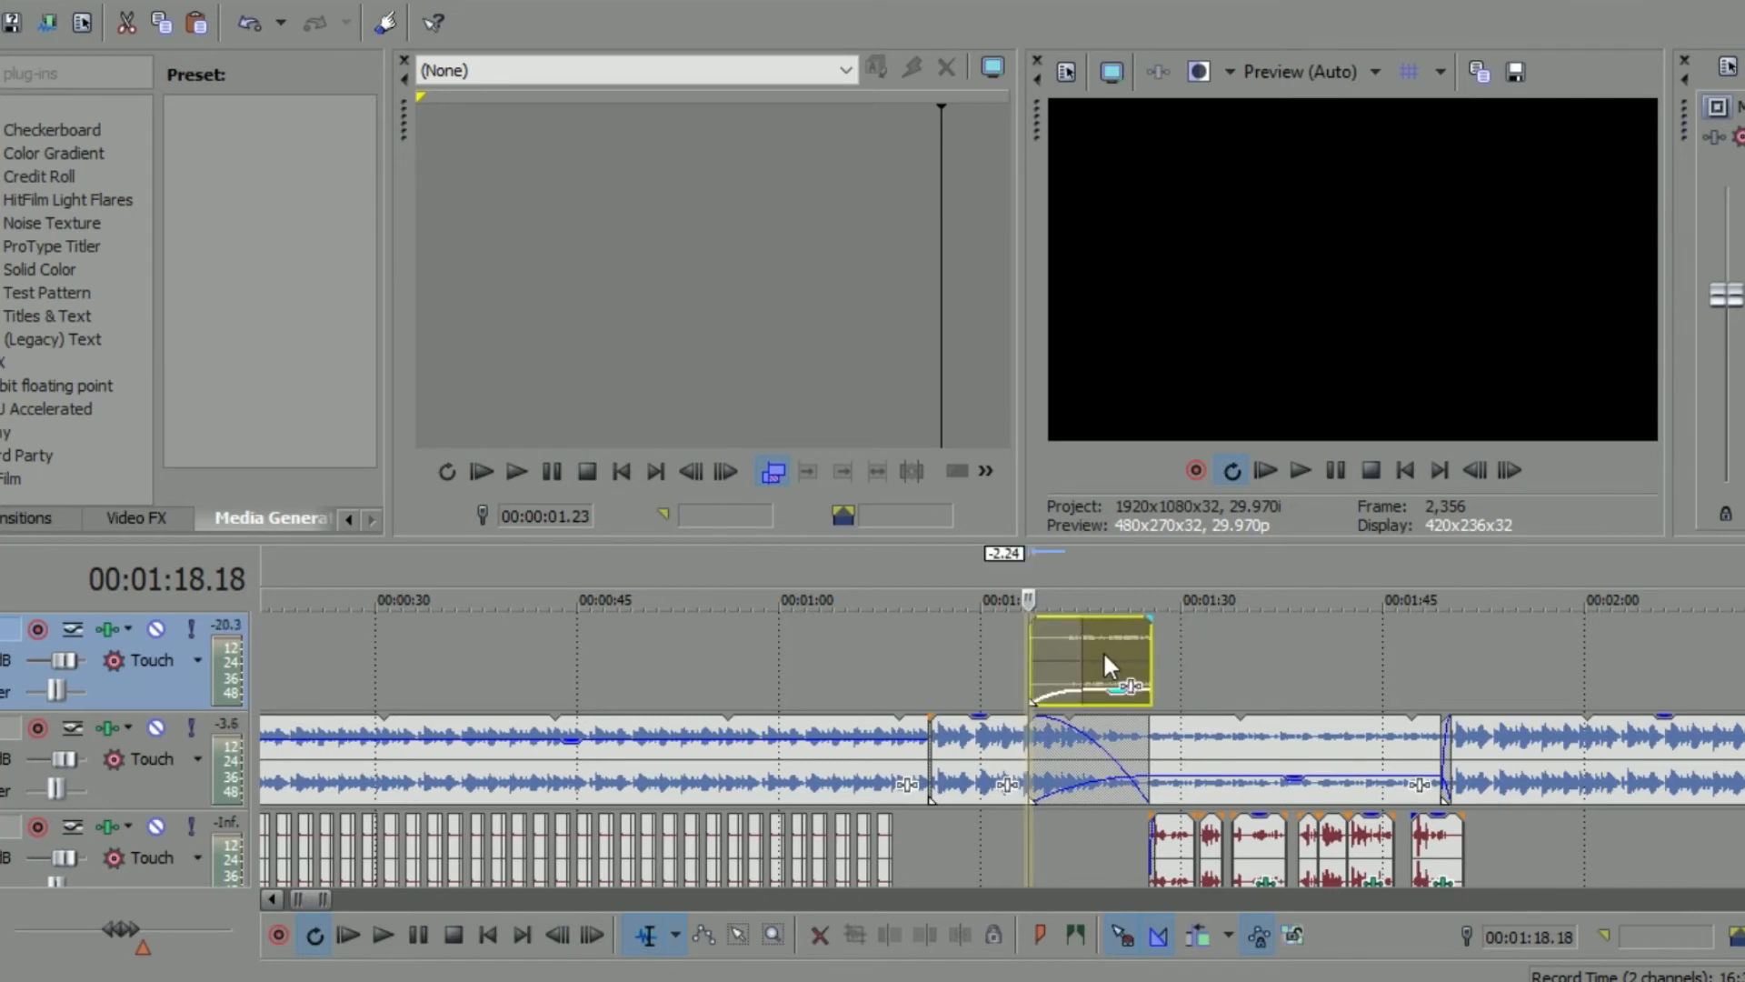
key("space")
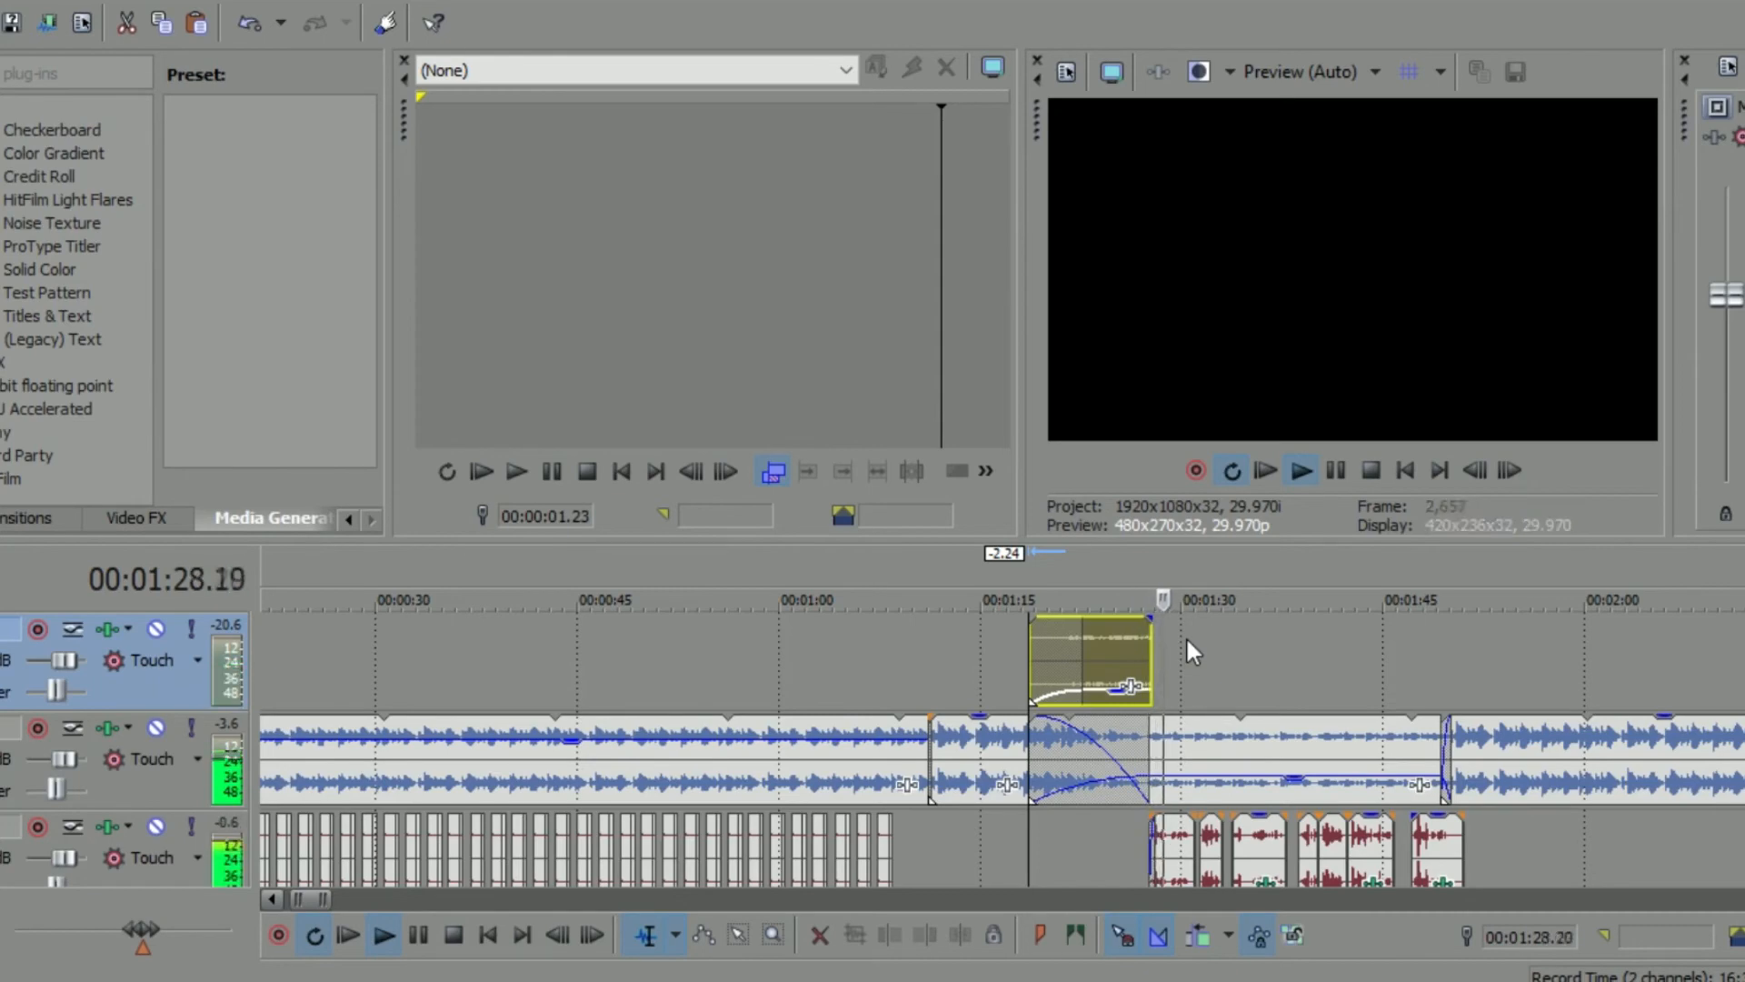
key("space")
Copy the faded effect event and place the copy on the same track so it ends at about 00:01:50.
right_click(1111, 659)
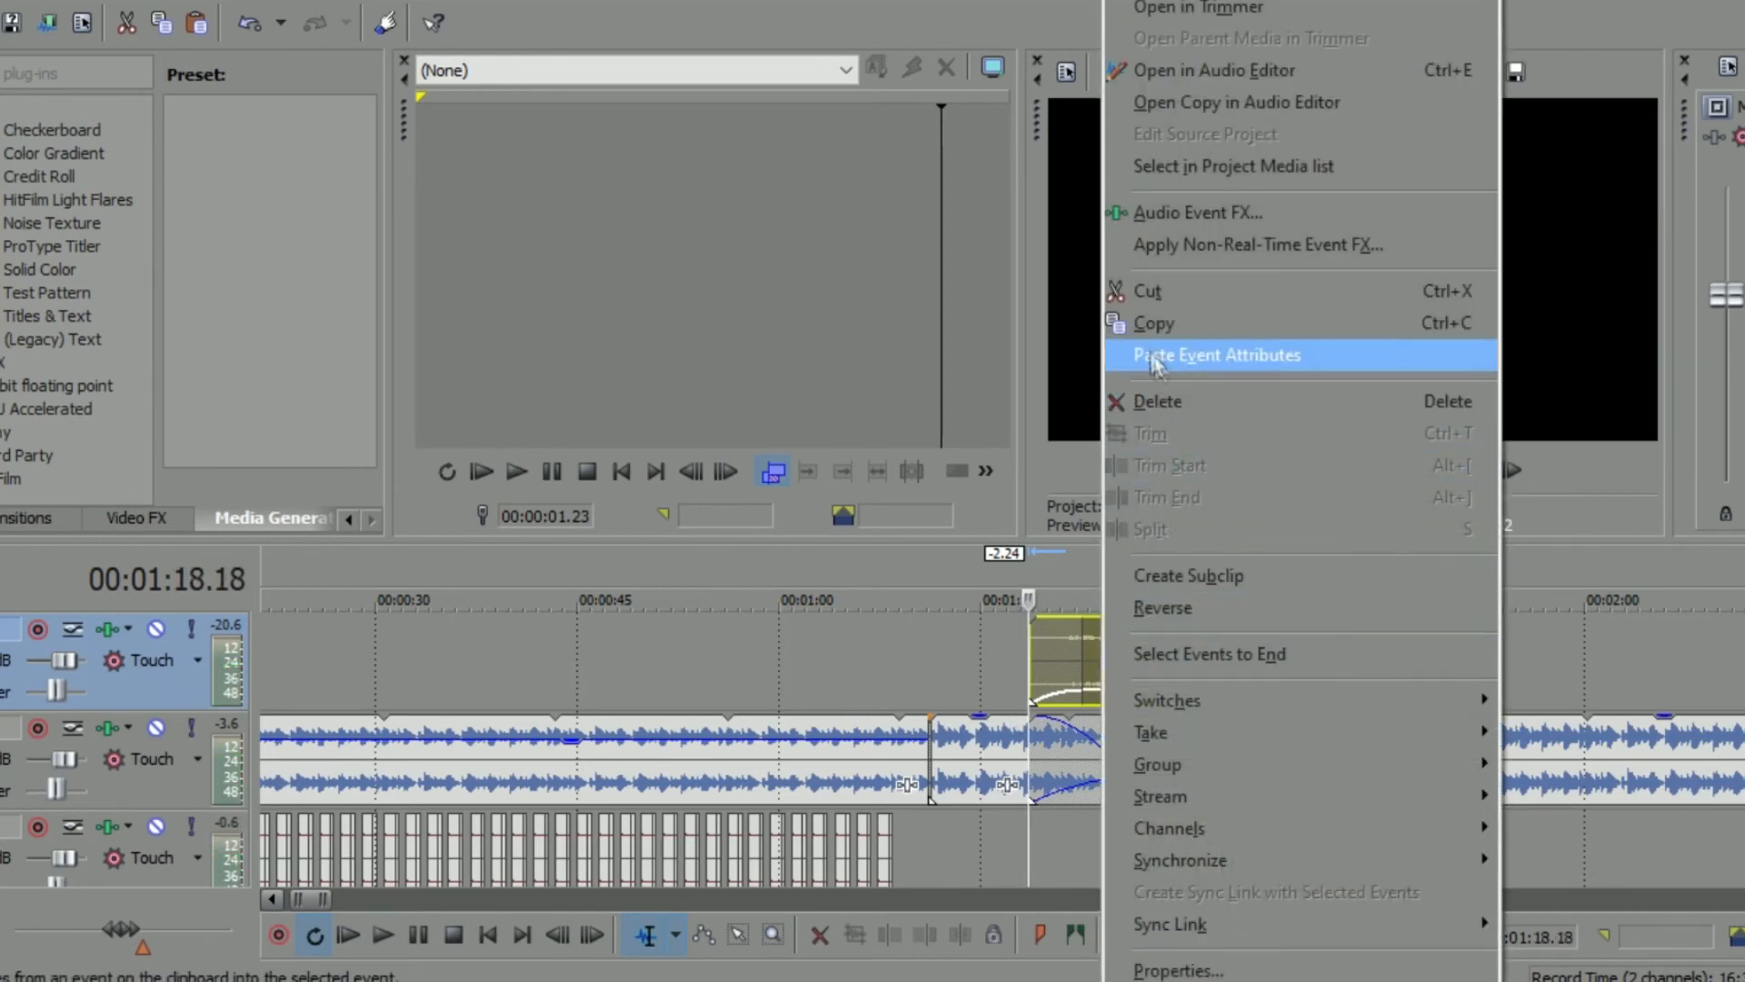
left_click(1156, 356)
scroll(854, 627, "down", 4)
left_click(811, 692)
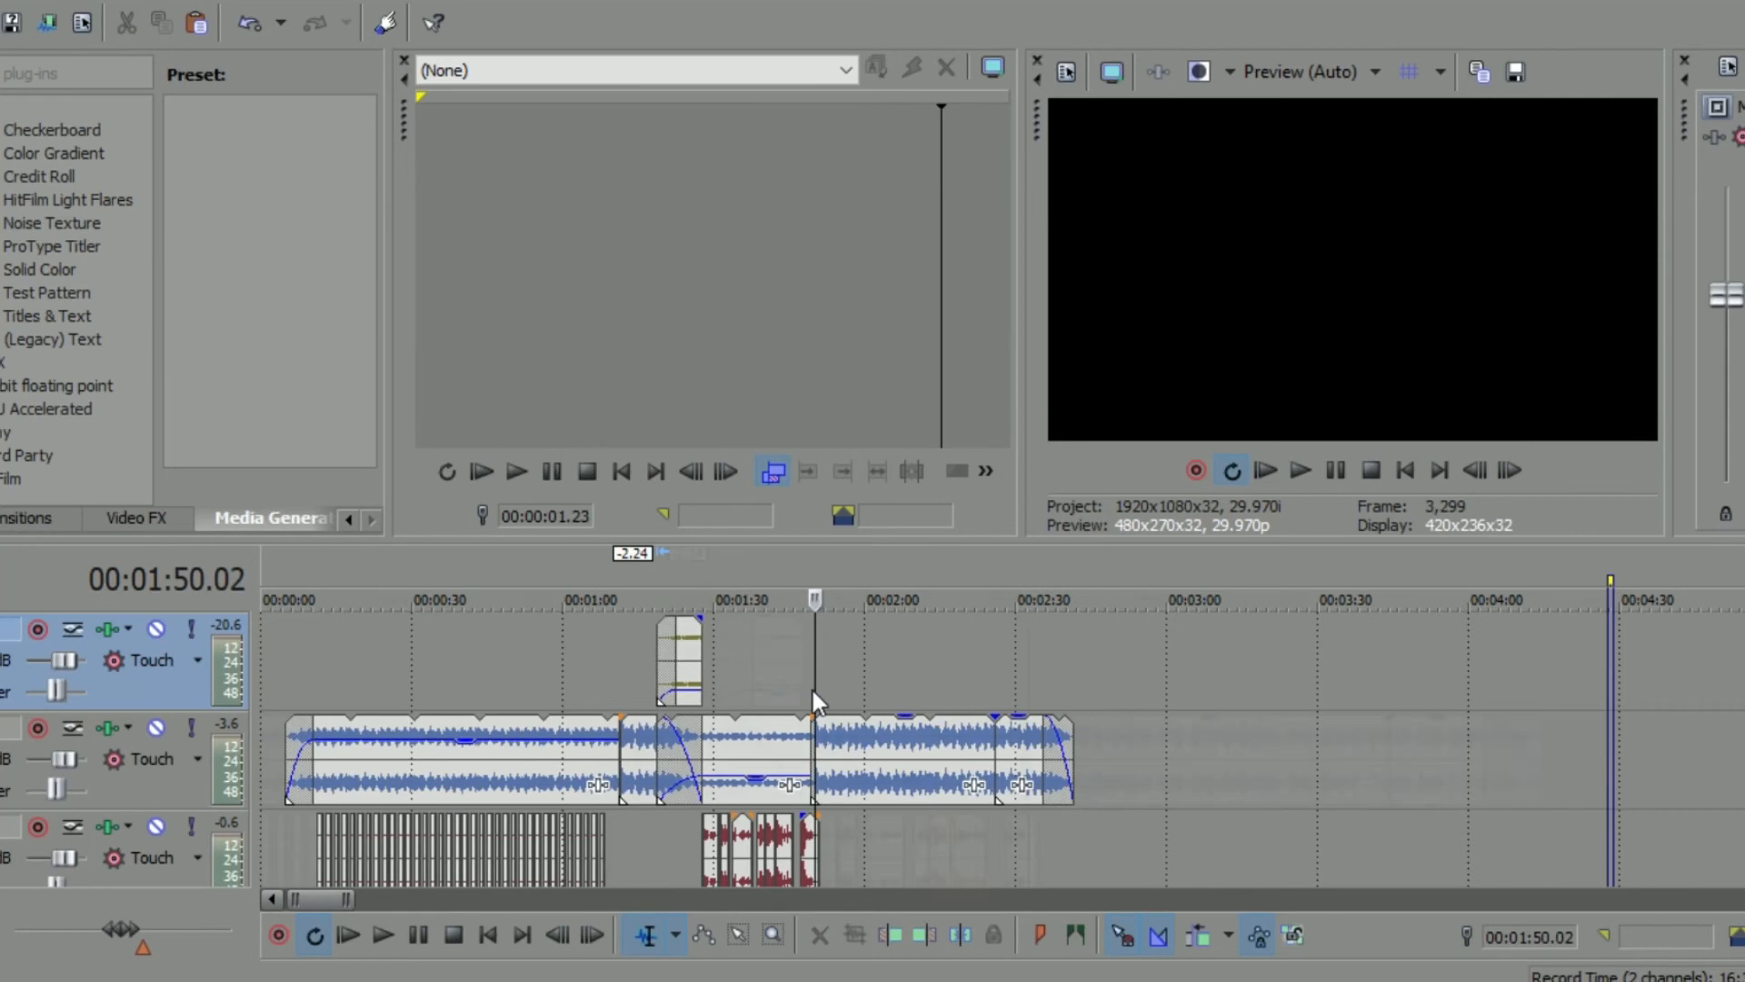
scroll(811, 691, "up", 4)
left_click(1012, 680)
left_click(957, 678)
left_click(973, 683)
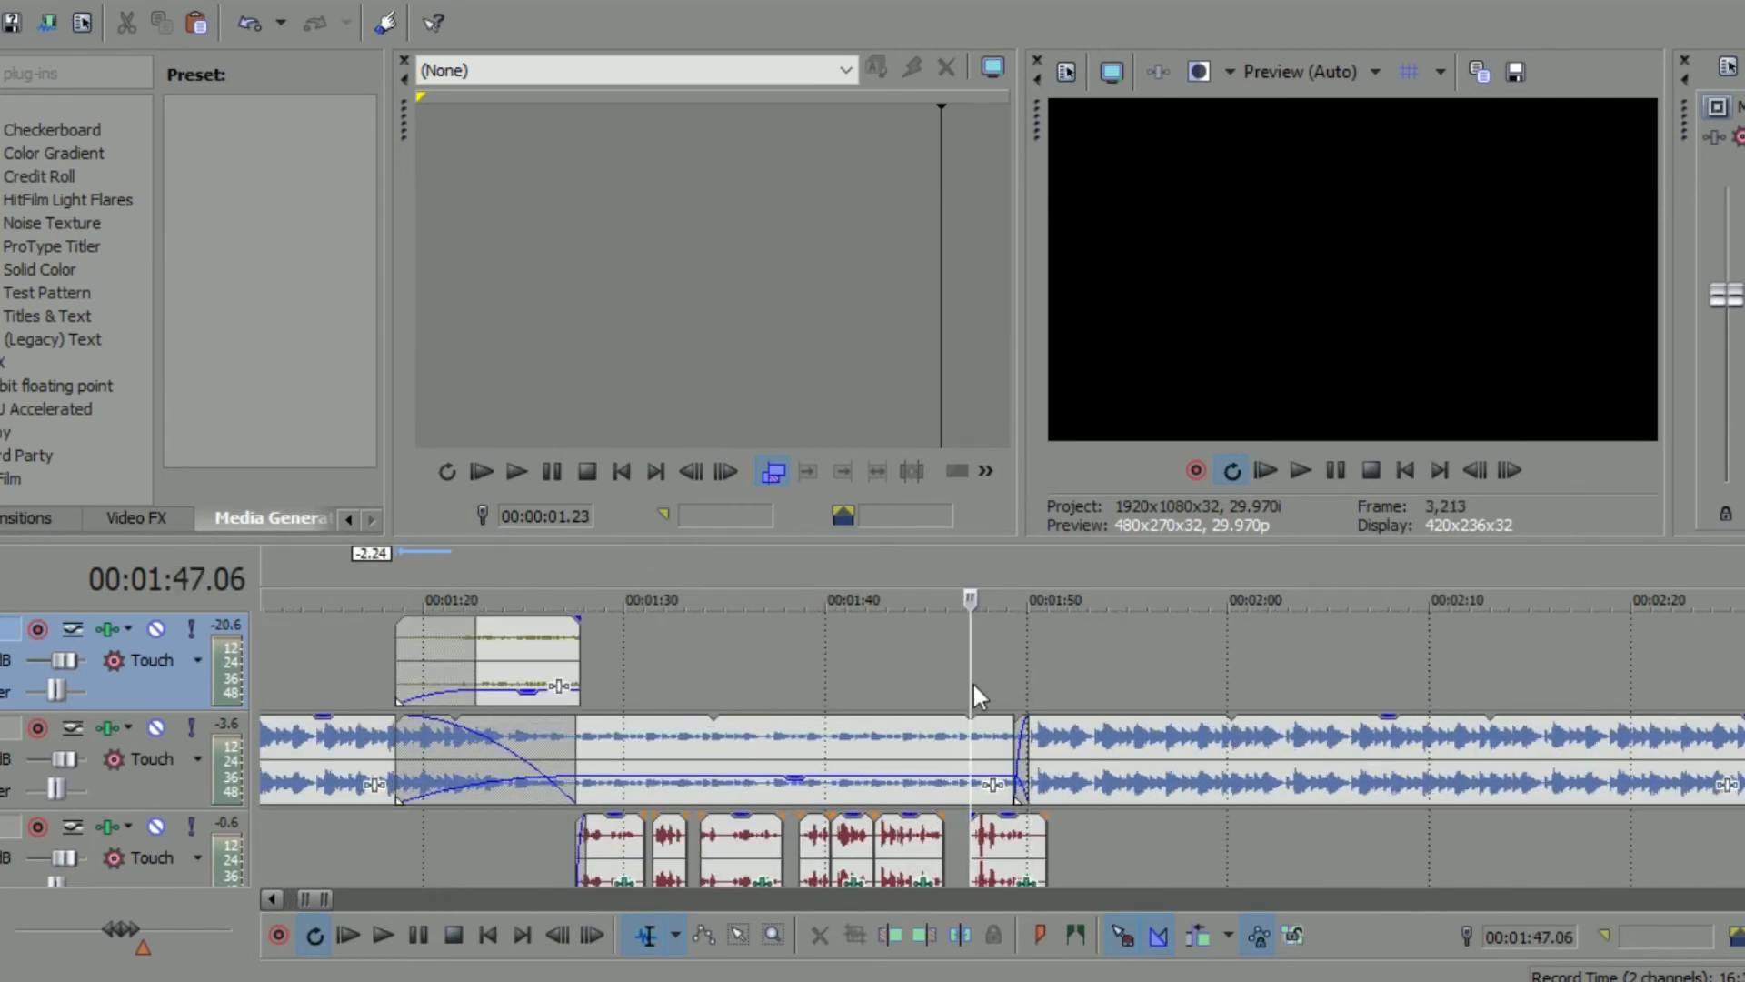
key("ctrl+v")
left_click_drag(1059, 670, 928, 663)
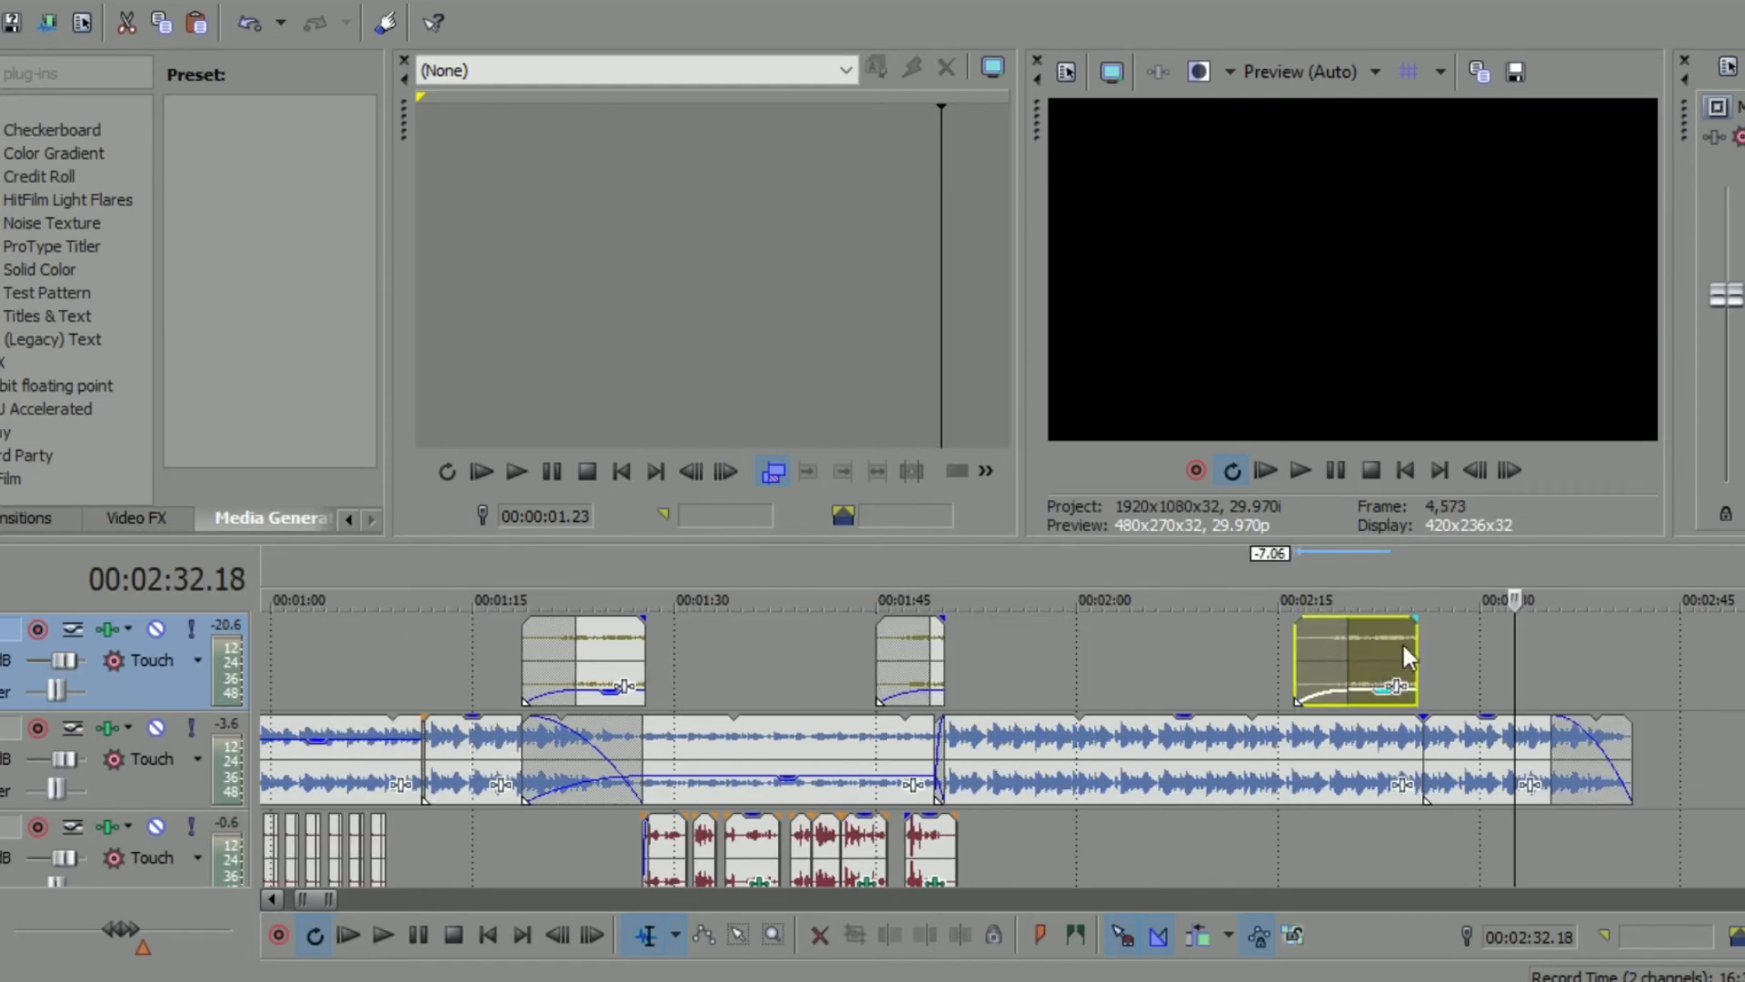
Reverse the effect copy that starts at about 00:02:16 and play it back from its beginning.
left_click(1392, 647)
right_click(1387, 647)
left_click(1430, 580)
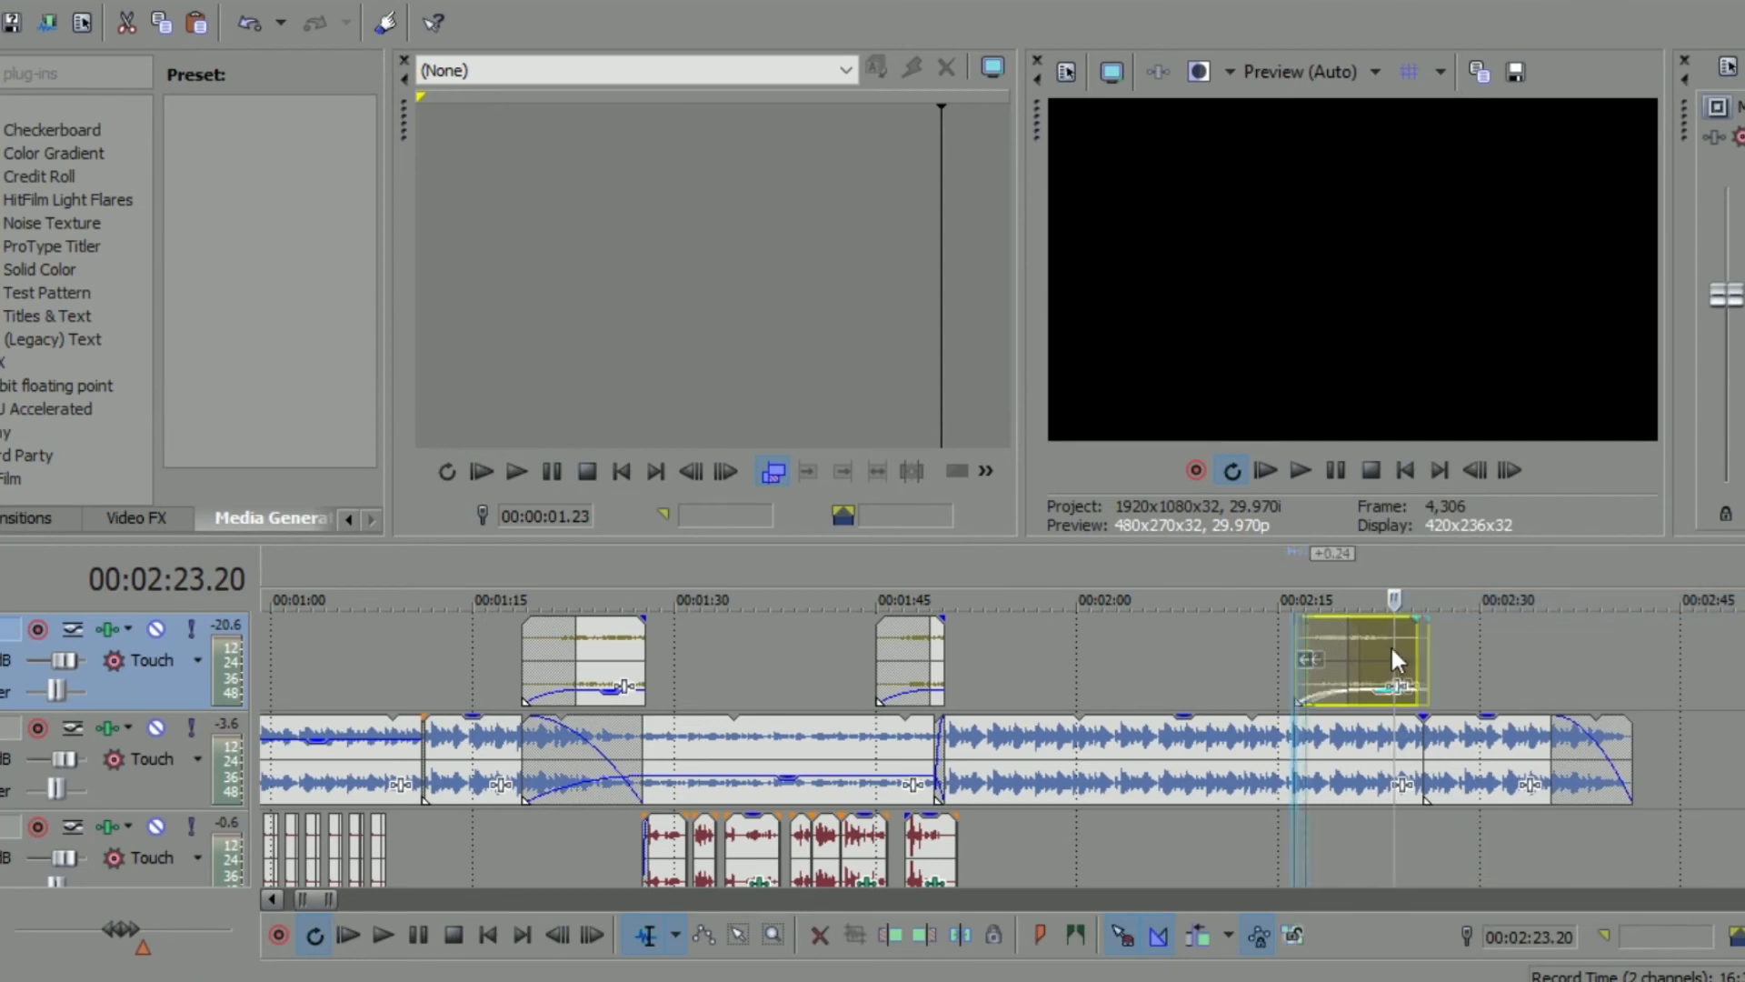
left_click(1349, 634)
left_click(1280, 635)
key("space")
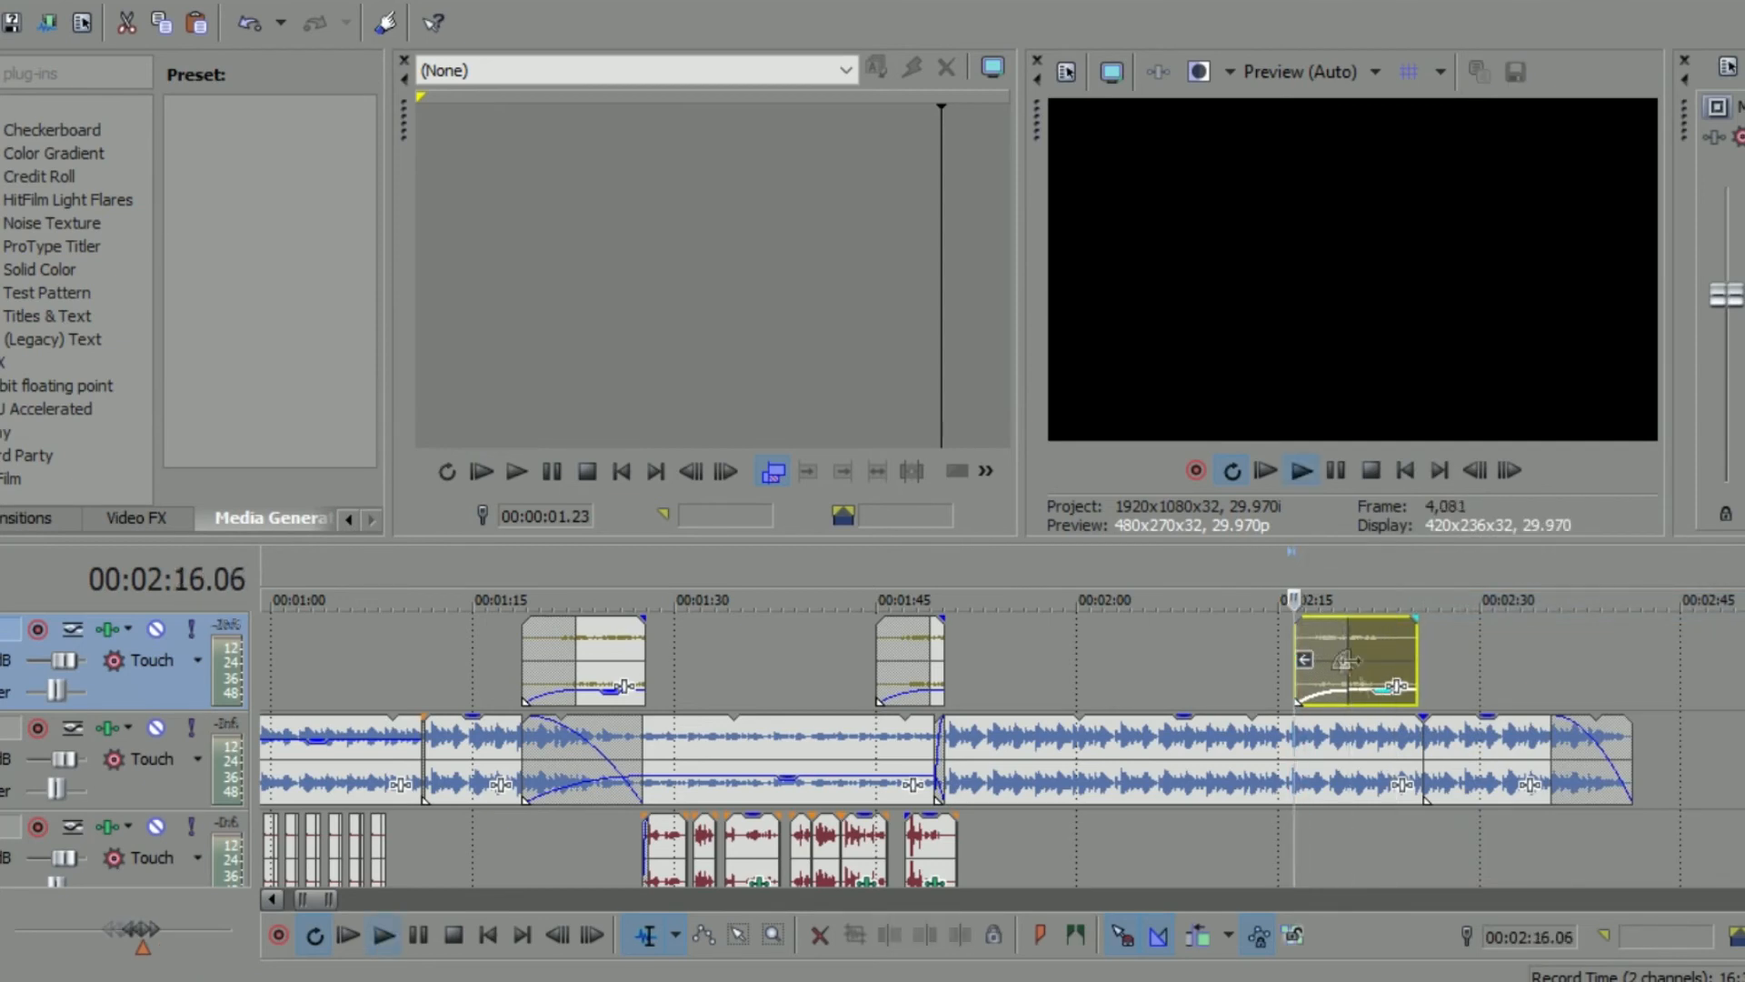
Move the reversed effect event so it ends at the boundary between the last two melody loops, about 00:02:26.
scroll(1376, 674, "up", 3)
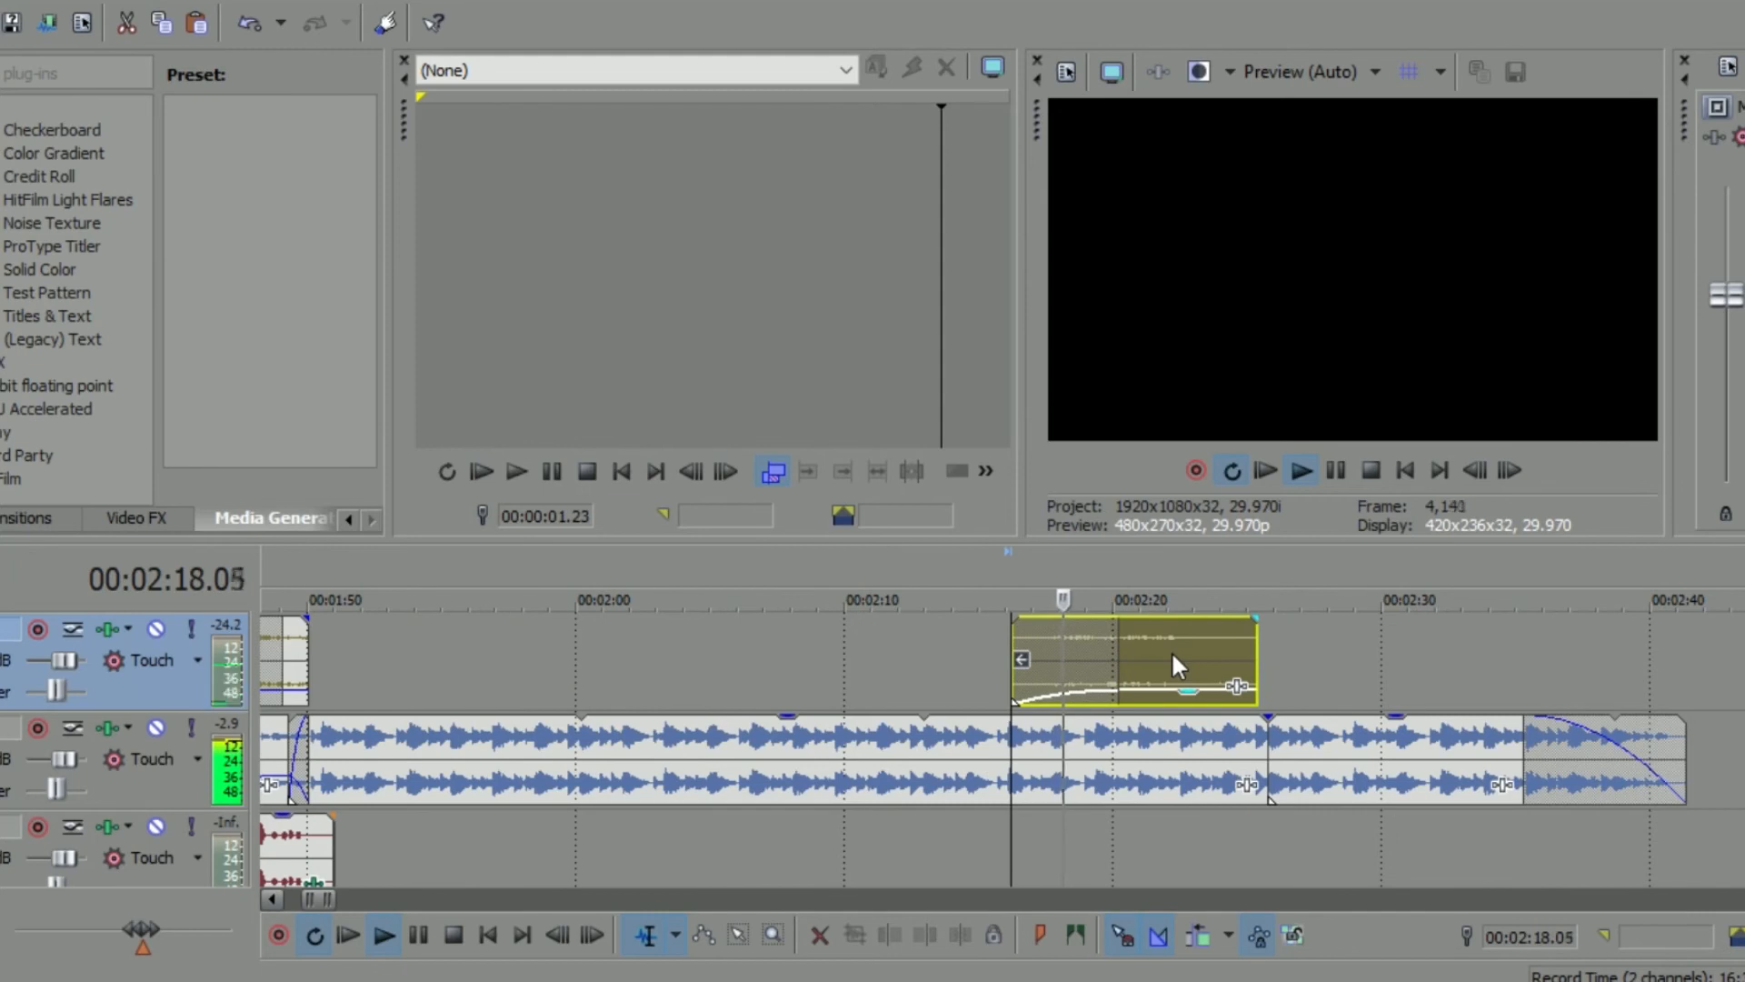
left_click_drag(1218, 658, 1266, 654)
key("space")
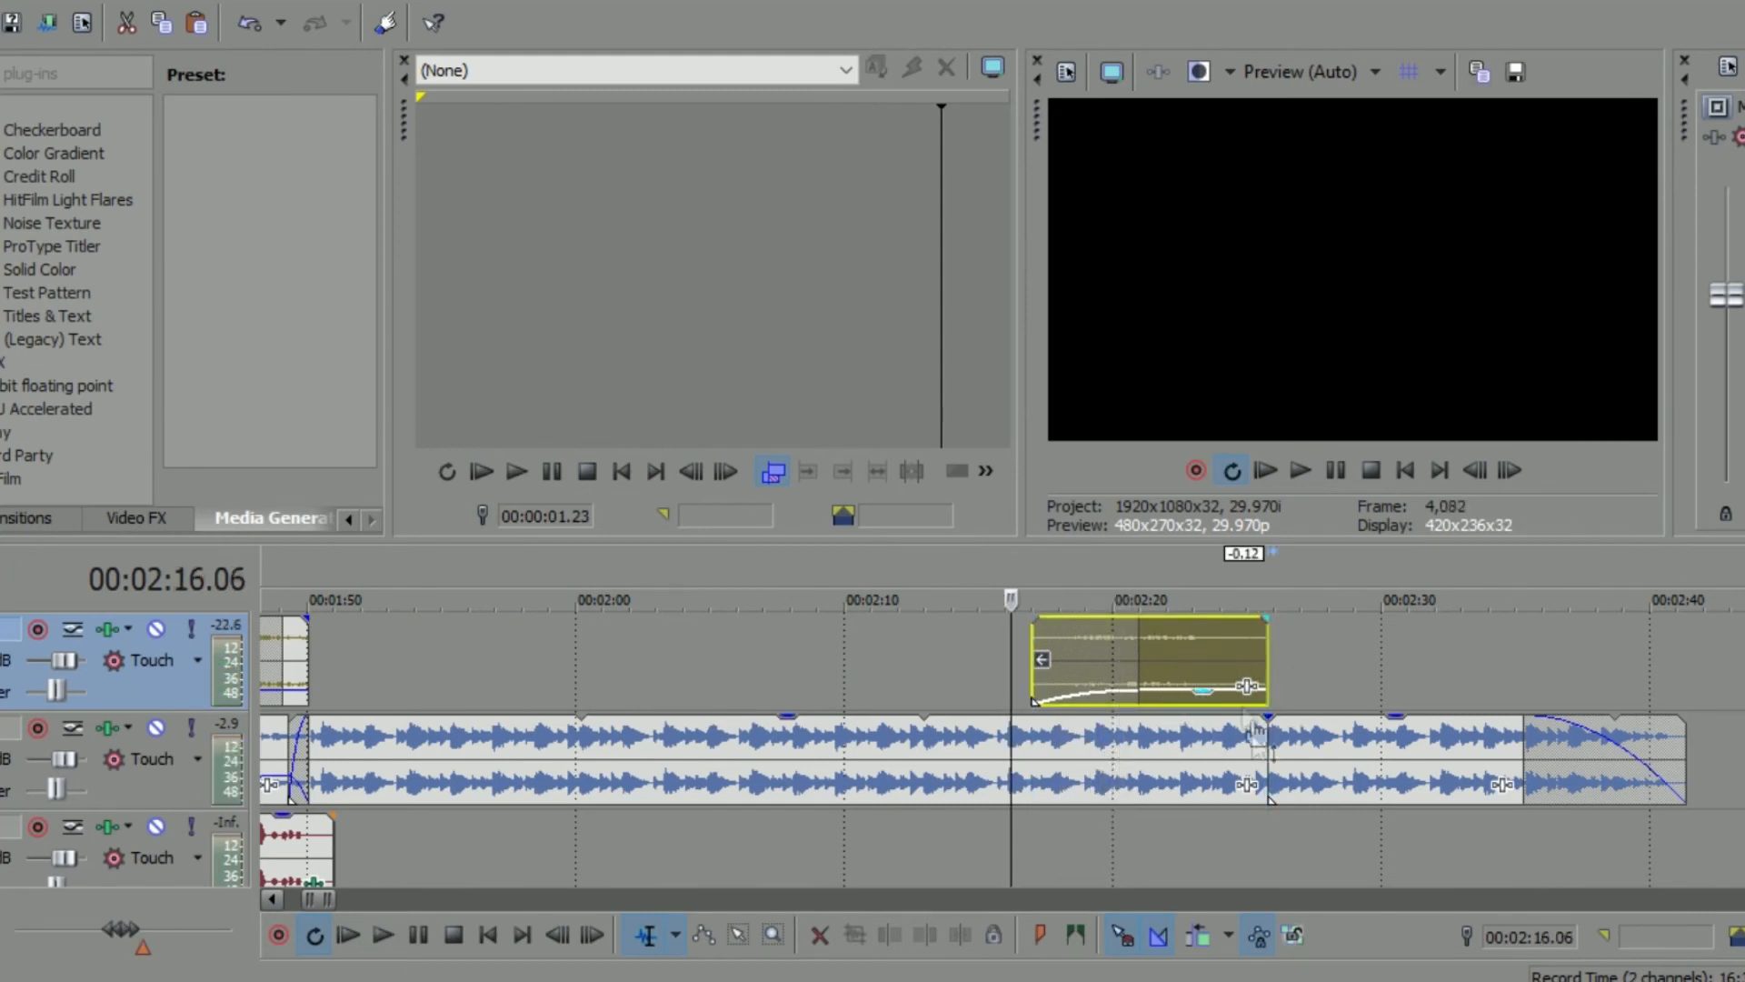
Return to the start of the timeline and play back the finished arrangement.
scroll(1438, 688, "down", 10)
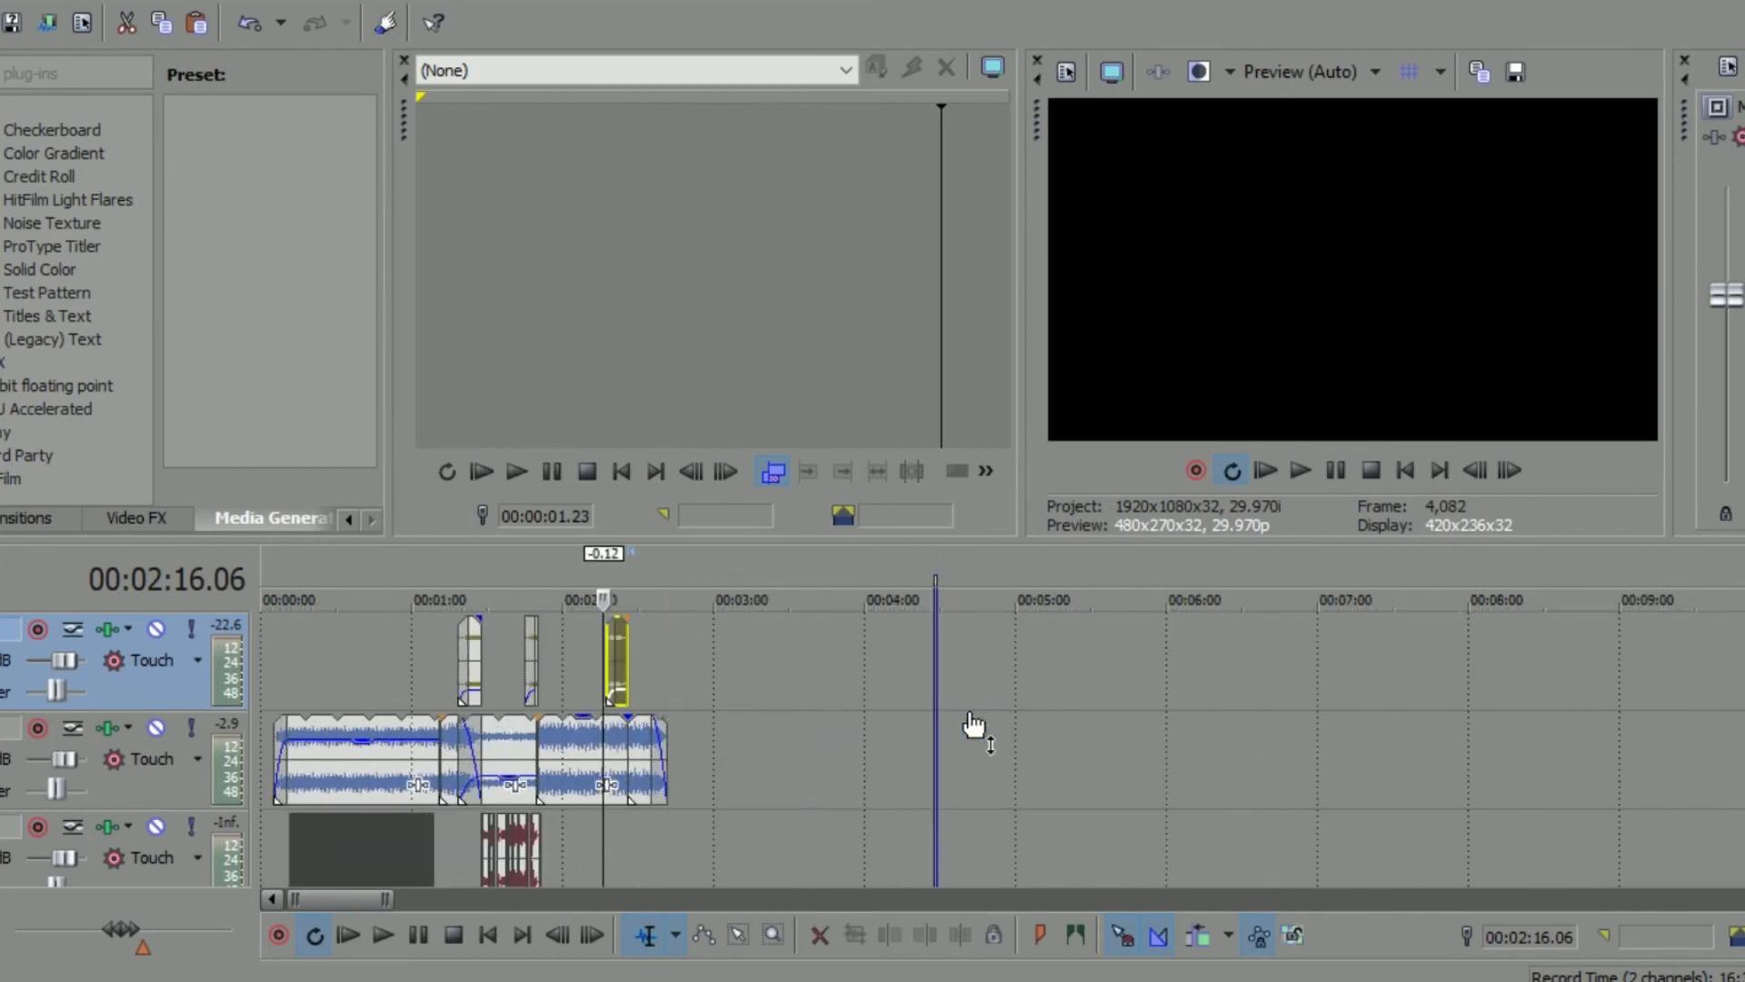
scroll(706, 721, "up", 4)
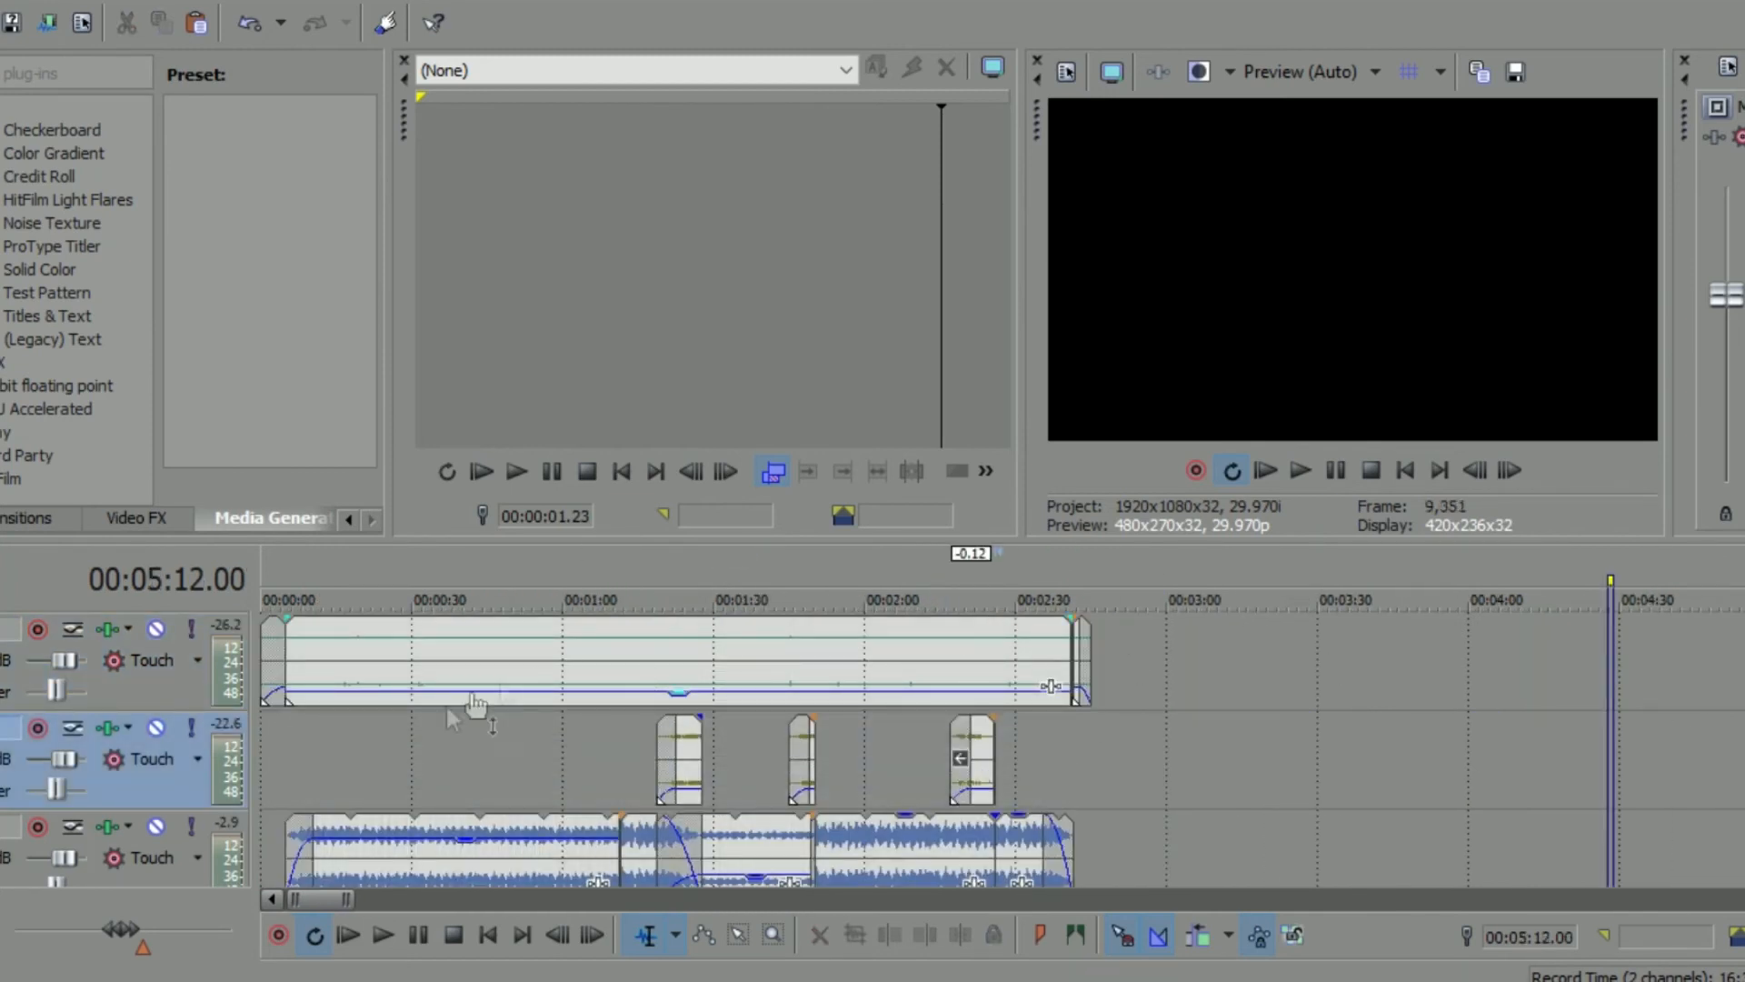
left_click(462, 718)
left_click(1404, 470)
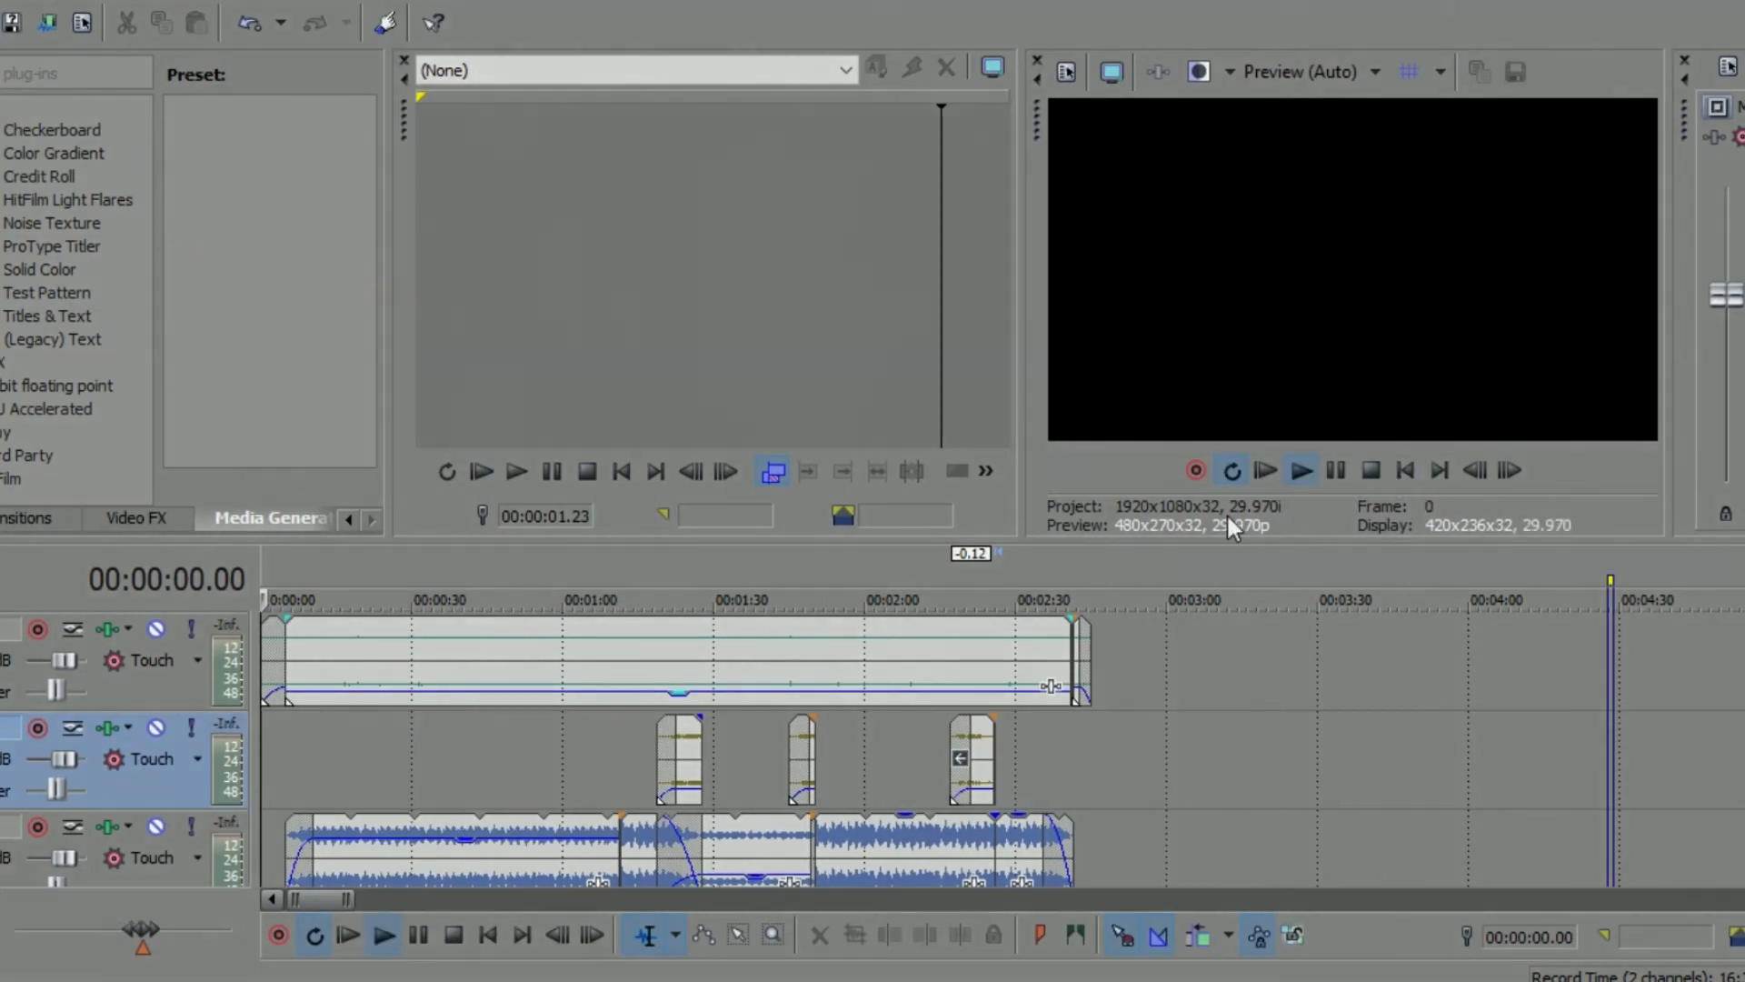
key("space")
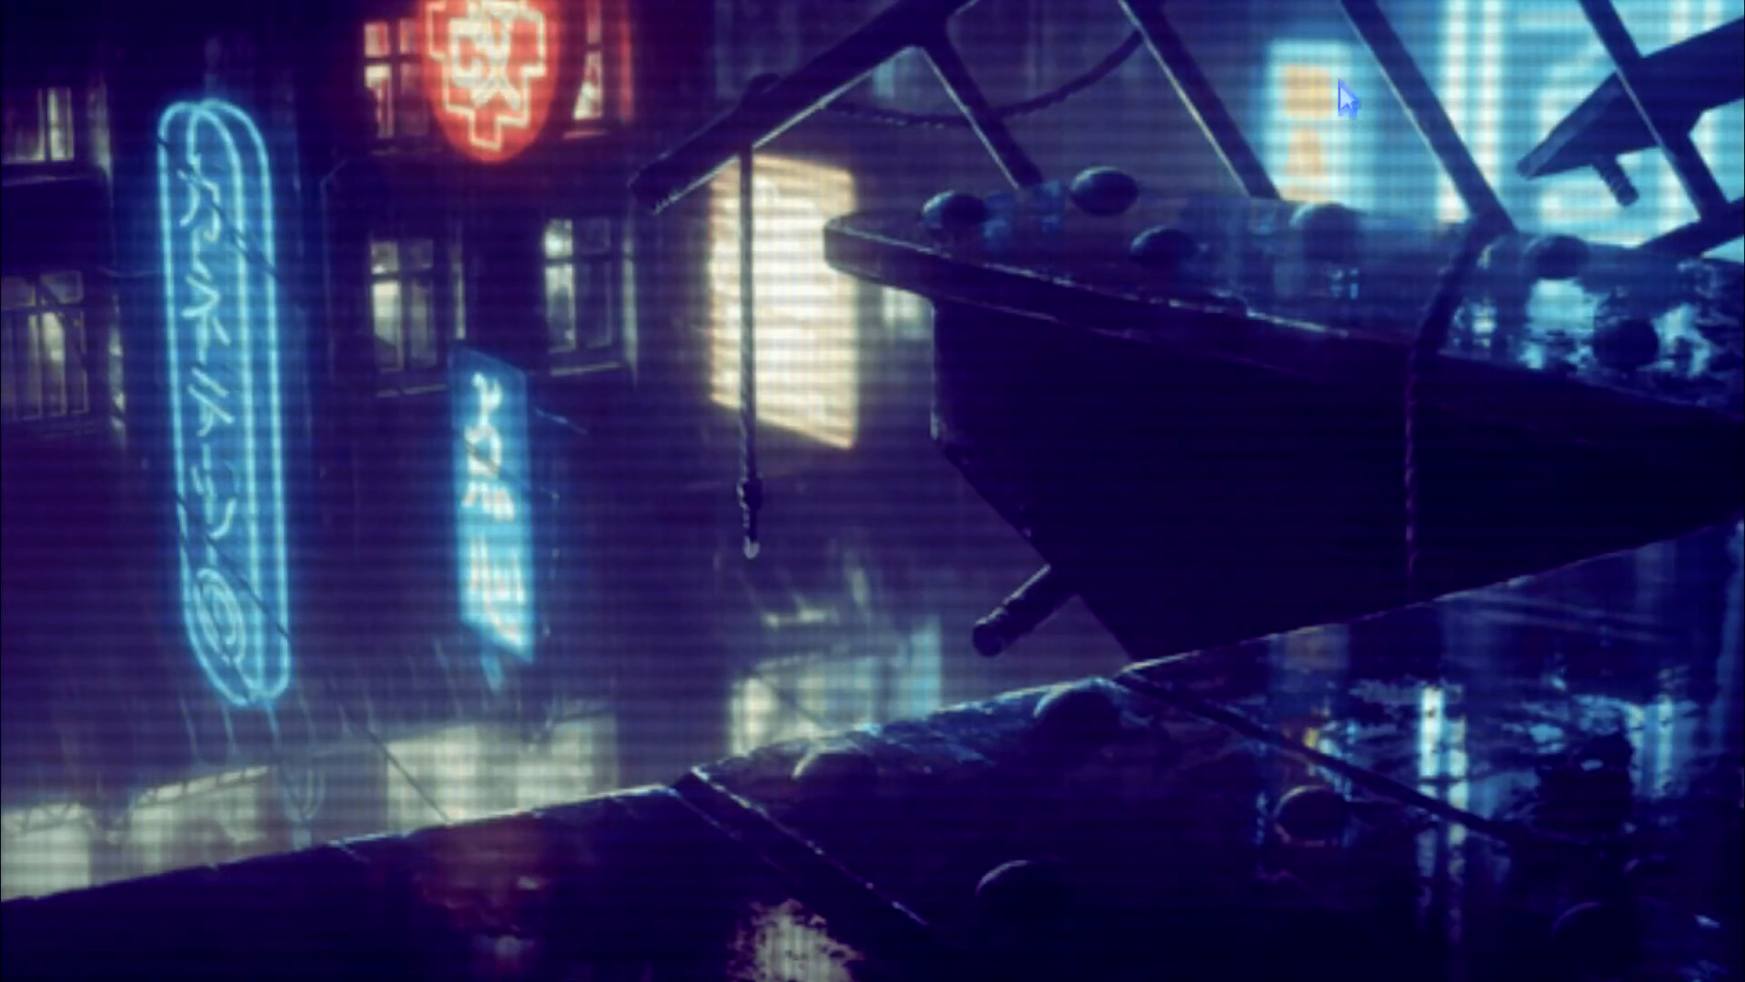